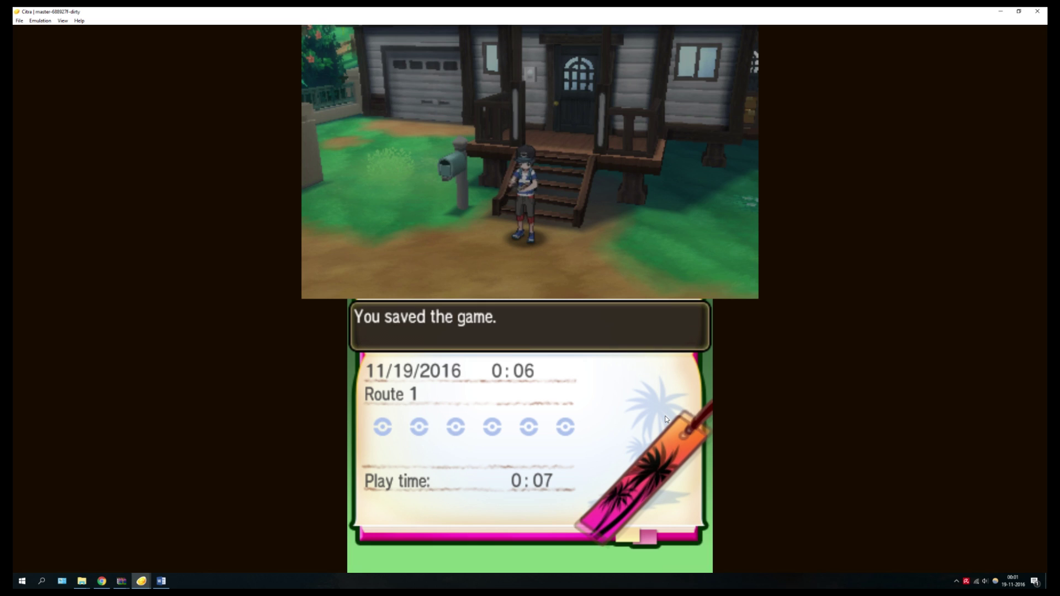
Dismiss the game's save message and close the emulator, confirming that emulation should stop.
{"action": "key", "text": "a"}
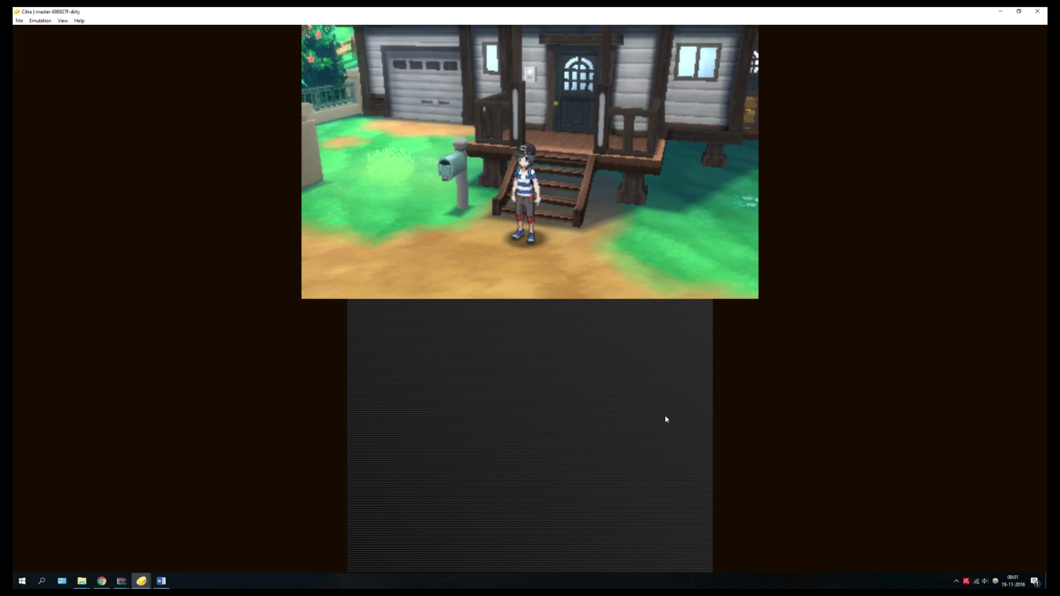
{"action": "left_click", "coordinate": [1040, 12]}
{"action": "left_click", "coordinate": [527, 301]}
{"action": "left_click", "coordinate": [495, 292]}
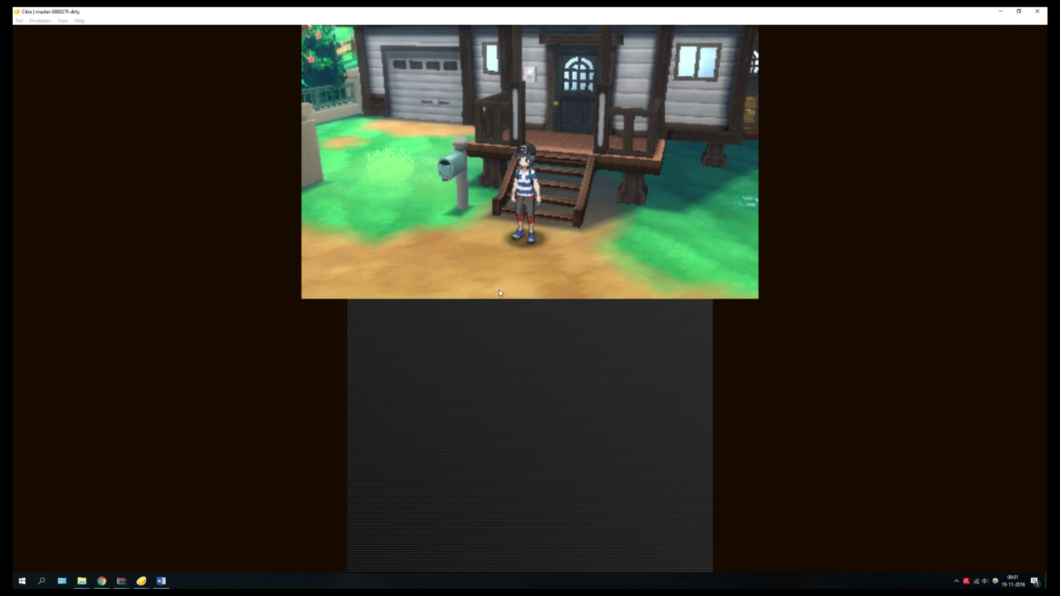
{"action": "left_click", "coordinate": [499, 117]}
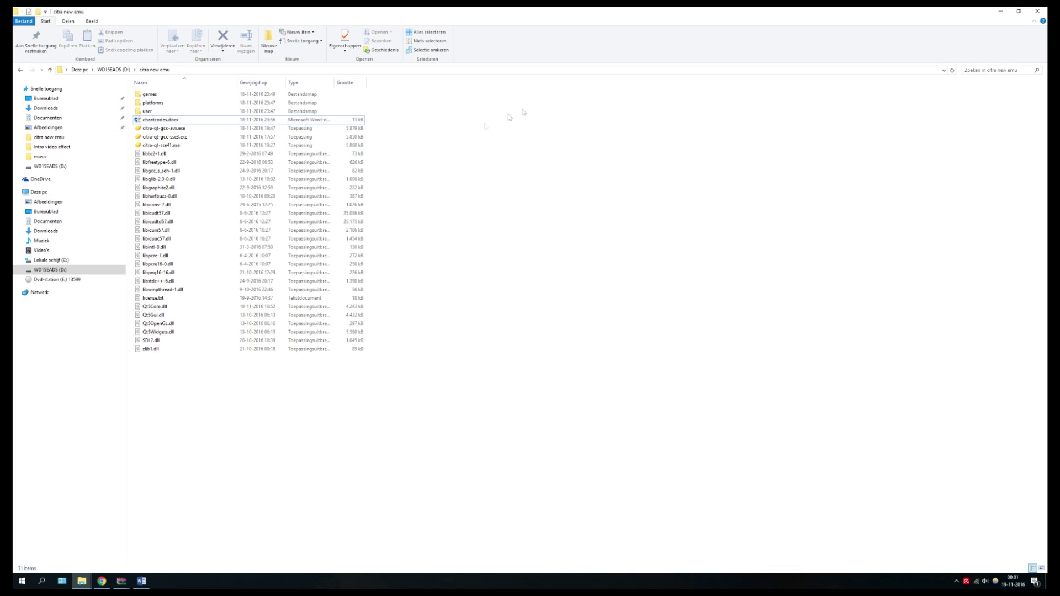
Run citra-qt-gcc-avx.exe as administrator, allow it to make changes, and launch Pokémon Sun.
{"action": "right_click", "coordinate": [192, 131]}
{"action": "left_click", "coordinate": [232, 145]}
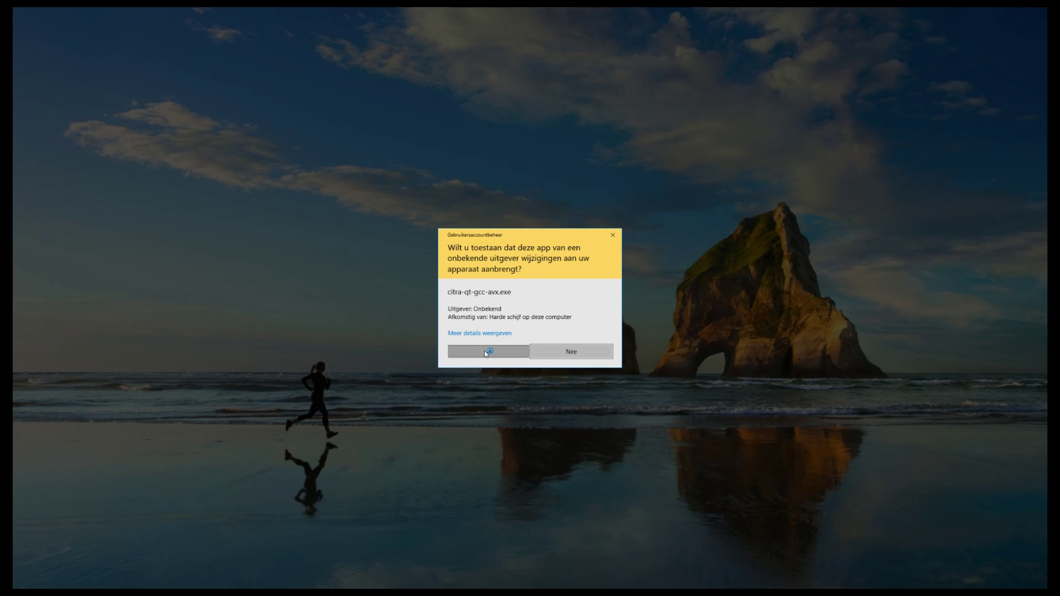
{"action": "left_click", "coordinate": [486, 352]}
{"action": "left_click", "coordinate": [72, 49]}
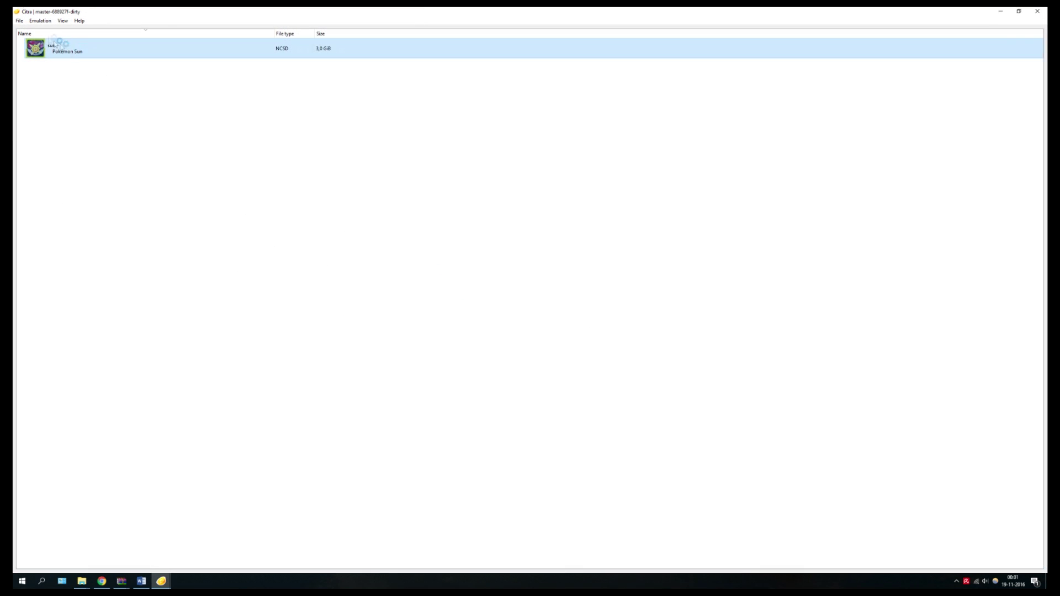
{"action": "double_click", "coordinate": [72, 49]}
Check the cheats available for the running game and close the Cheats dialog.
{"action": "left_click", "coordinate": [39, 21]}
{"action": "left_click", "coordinate": [53, 69]}
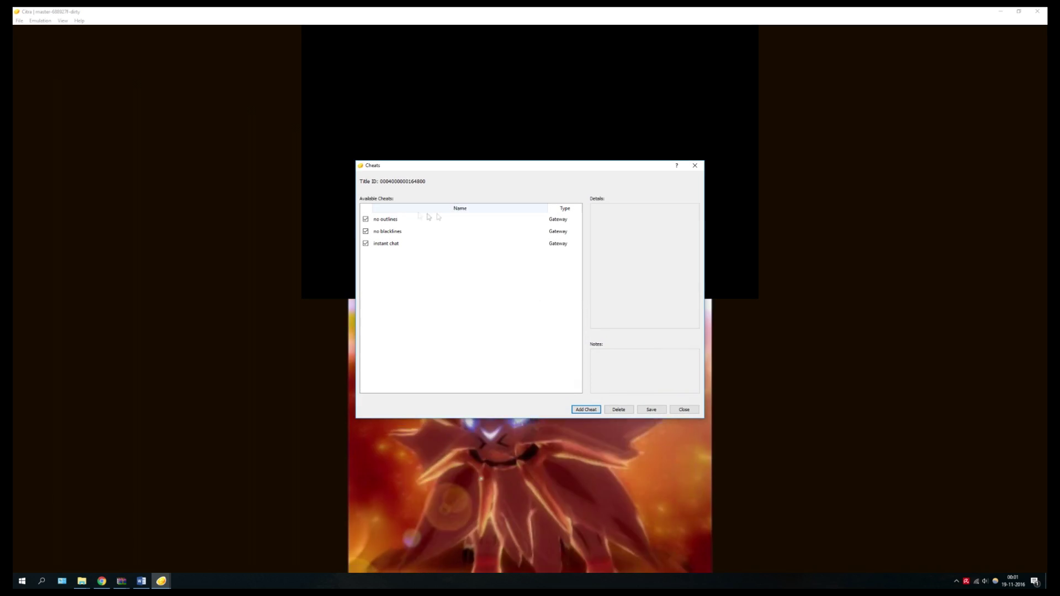
{"action": "left_click", "coordinate": [684, 409]}
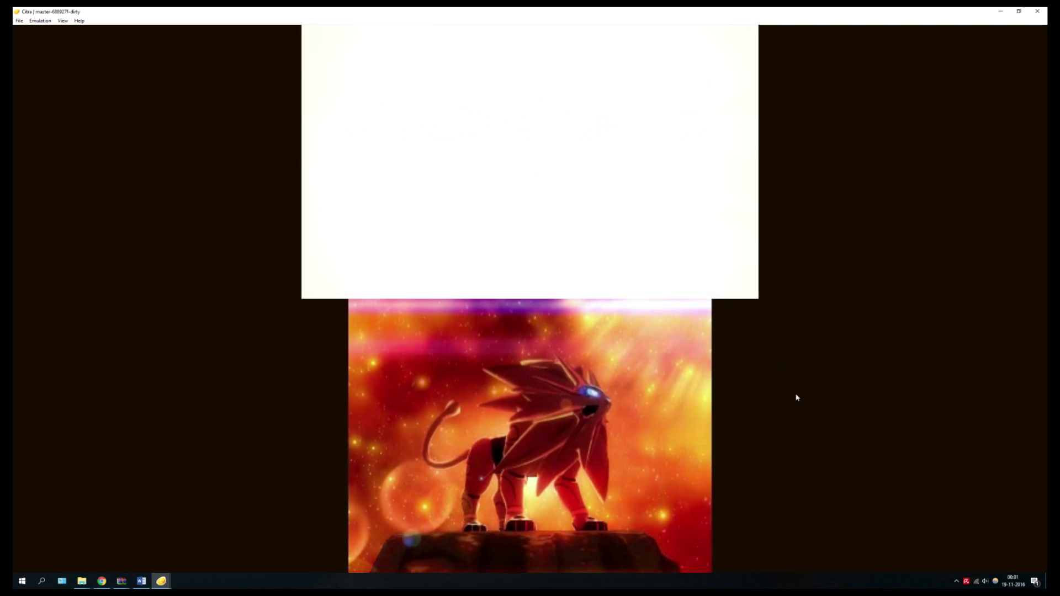
Load the saved game and walk the character from the house steps to the wooden fence and along the dirt path.
{"action": "key", "text": "a"}
{"action": "key", "text": "a"}
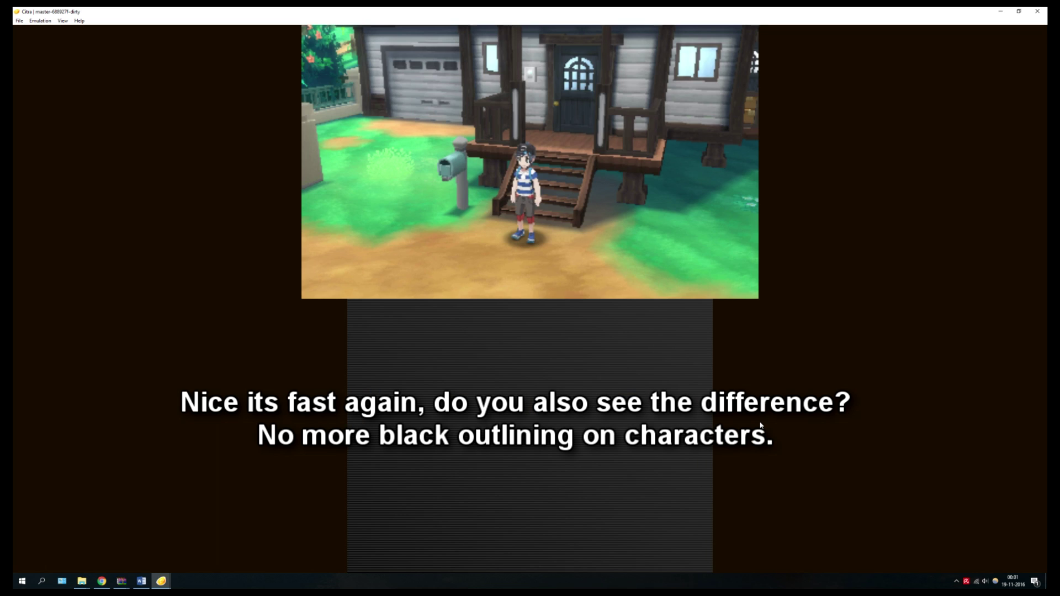
{"action": "key", "text": "Down"}
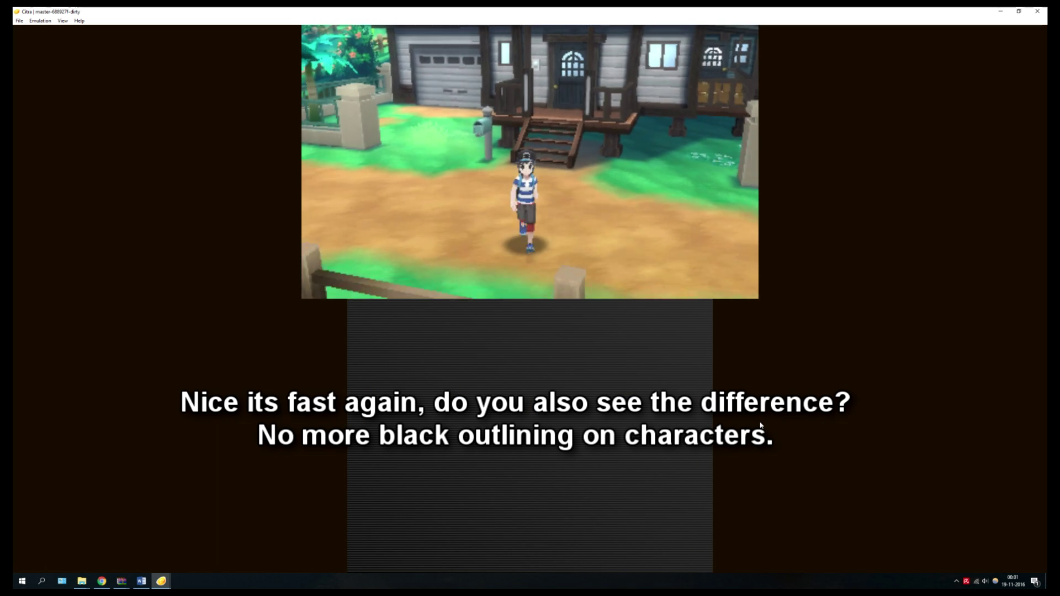
{"action": "key", "text": "Left"}
{"action": "key", "text": "Up"}
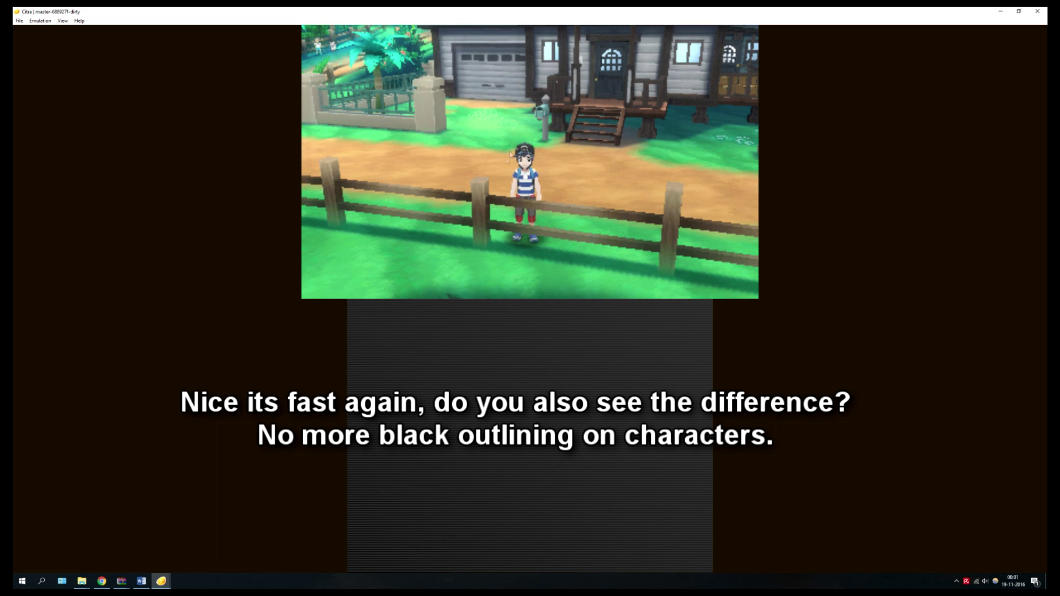
{"action": "key", "text": "Up"}
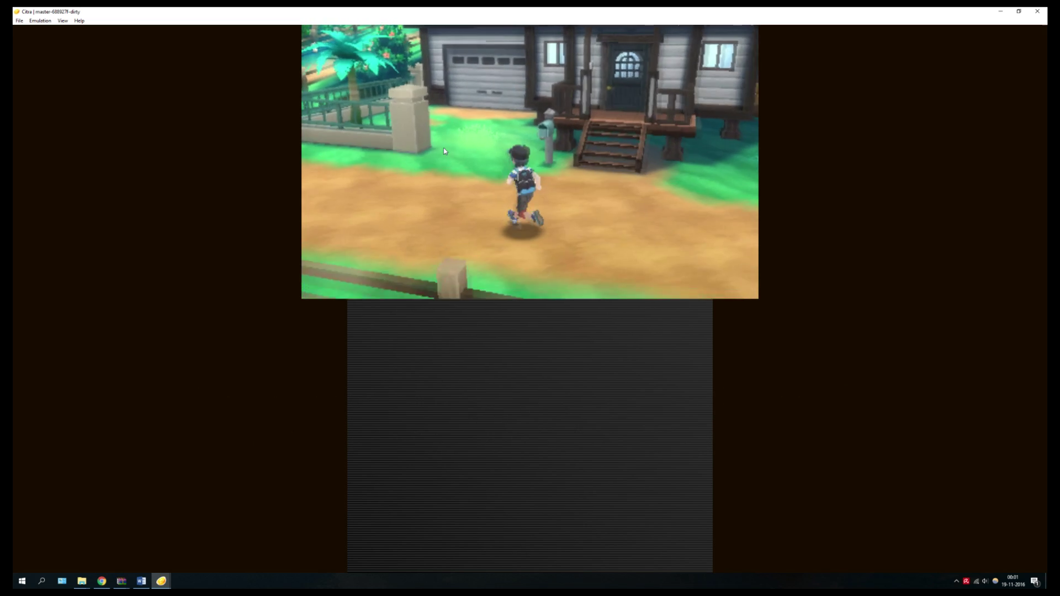
{"action": "key", "text": "Left"}
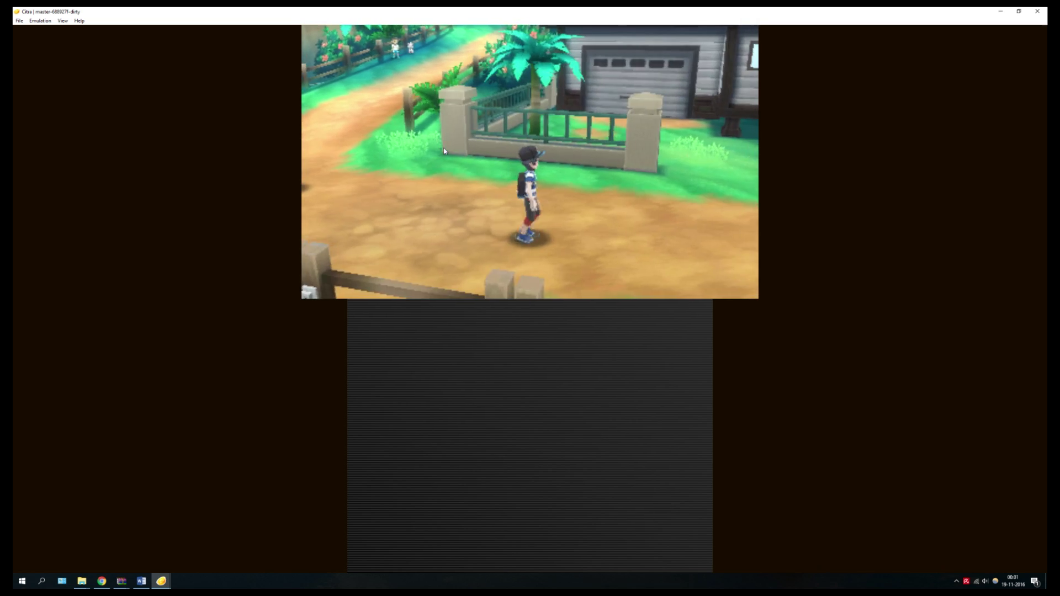
Continue along the path to the meeting with Kukui and advance through his dialogue.
{"action": "key", "text": "z"}
{"action": "key", "text": "s"}
{"action": "key", "text": "z"}
{"action": "key", "text": "s"}
{"action": "key", "text": "Left"}
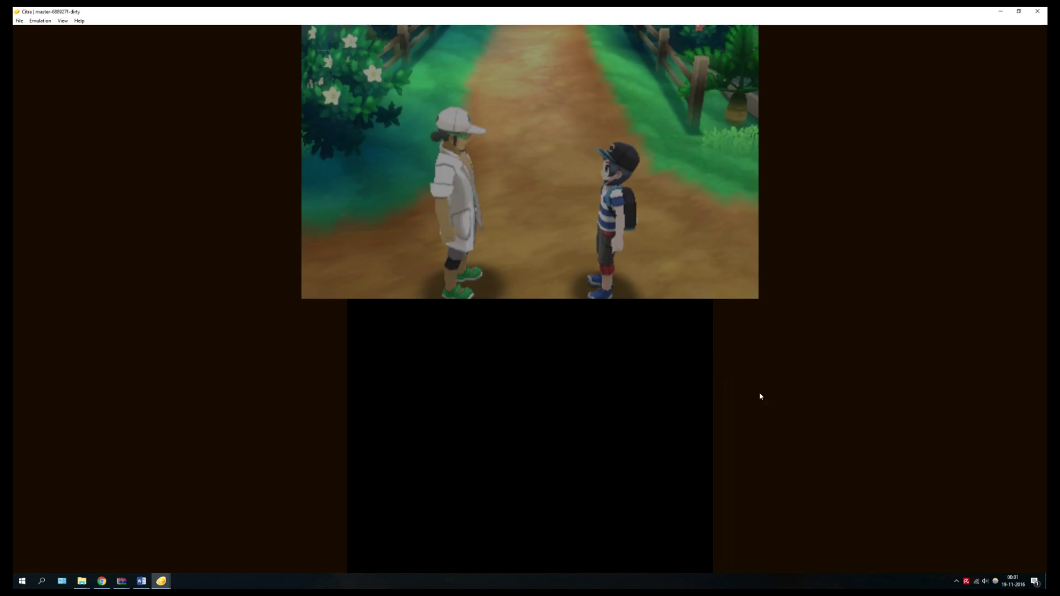
{"action": "key", "text": "a"}
{"action": "key", "text": "a"}
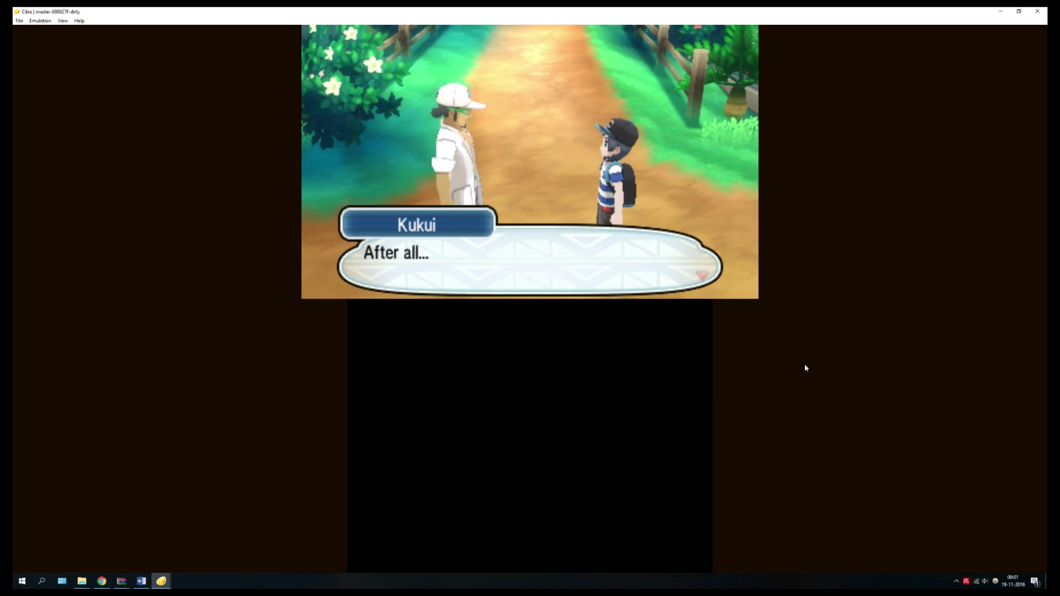
{"action": "key", "text": "a"}
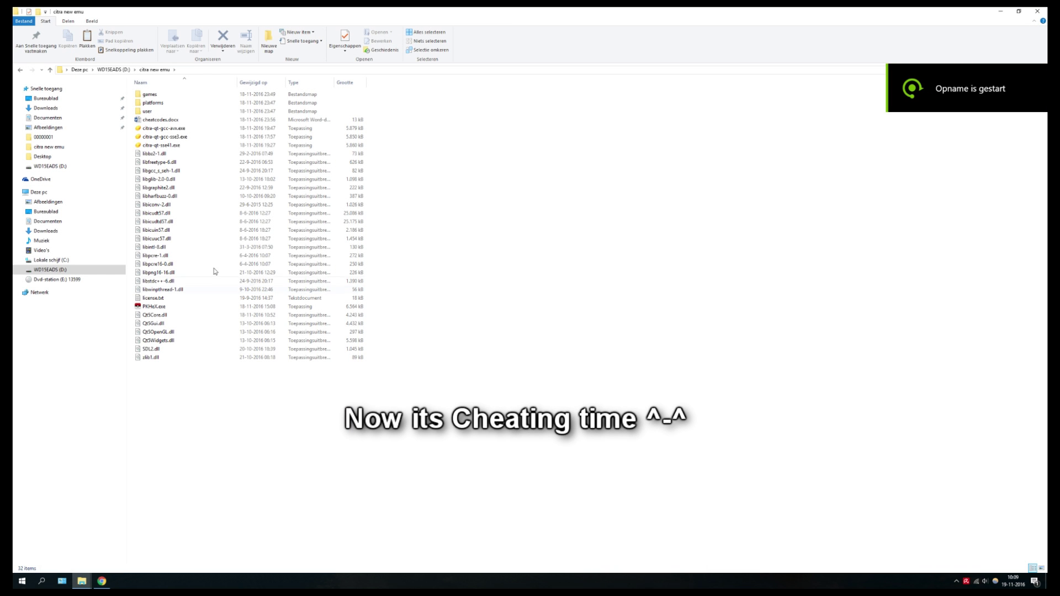
Open the emulator's user\sdmc\Nintendo 3DS folder, where the game saves are kept.
{"action": "left_click", "coordinate": [160, 307]}
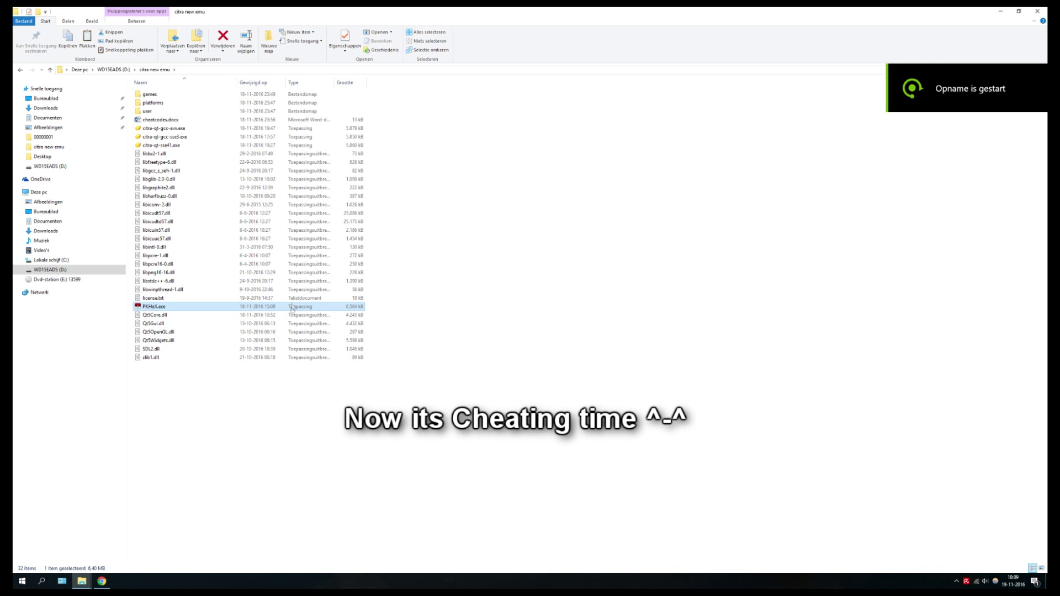
{"action": "double_click", "coordinate": [152, 111]}
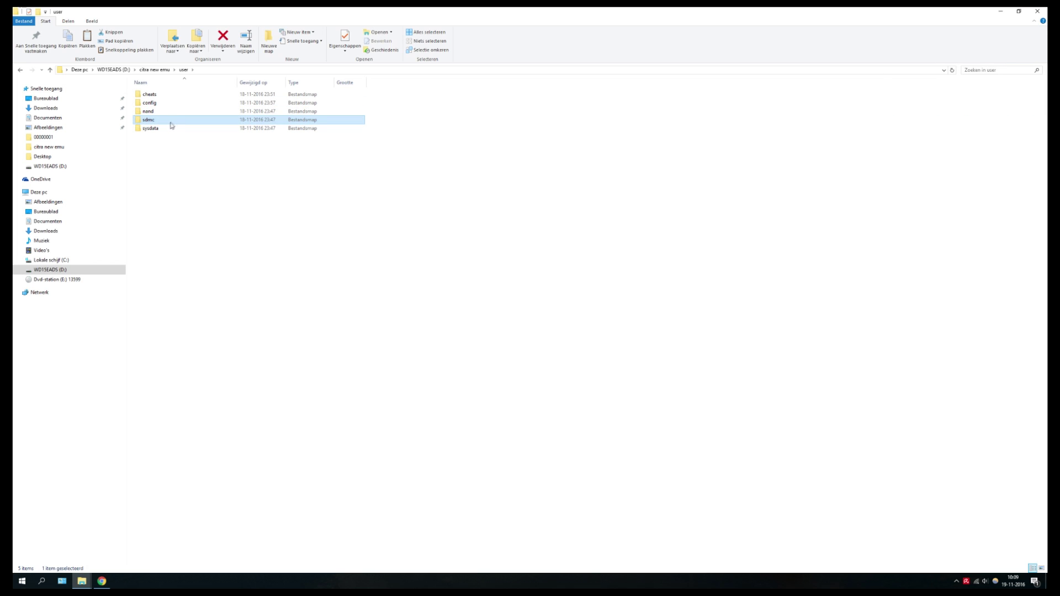
{"action": "double_click", "coordinate": [169, 120]}
{"action": "double_click", "coordinate": [169, 95]}
{"action": "double_click", "coordinate": [166, 102]}
{"action": "left_click", "coordinate": [166, 98]}
{"action": "left_click", "coordinate": [20, 70]}
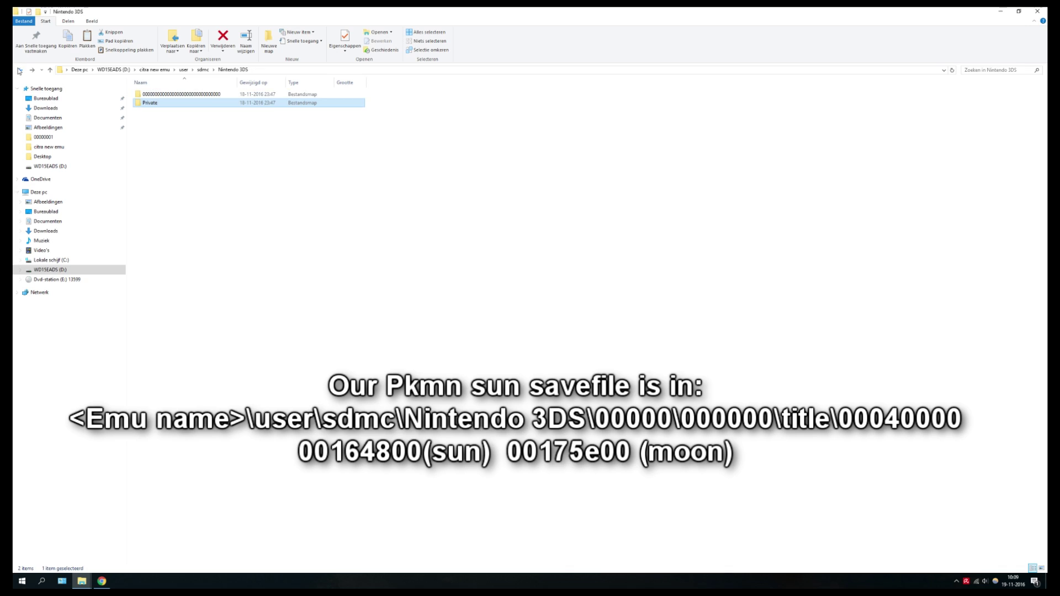
Go through both all-zero folders to title\00040000\00164800\data\00000001 and select the save file named main.
{"action": "double_click", "coordinate": [223, 97]}
{"action": "double_click", "coordinate": [222, 98]}
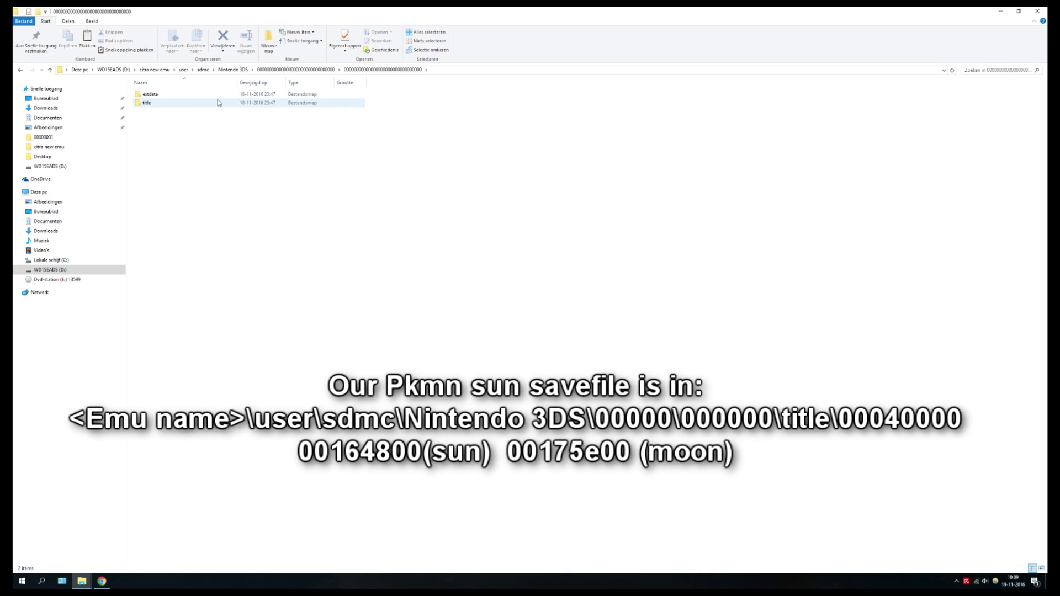
{"action": "double_click", "coordinate": [199, 105]}
{"action": "double_click", "coordinate": [182, 98]}
{"action": "left_click", "coordinate": [176, 97]}
{"action": "left_click", "coordinate": [184, 103]}
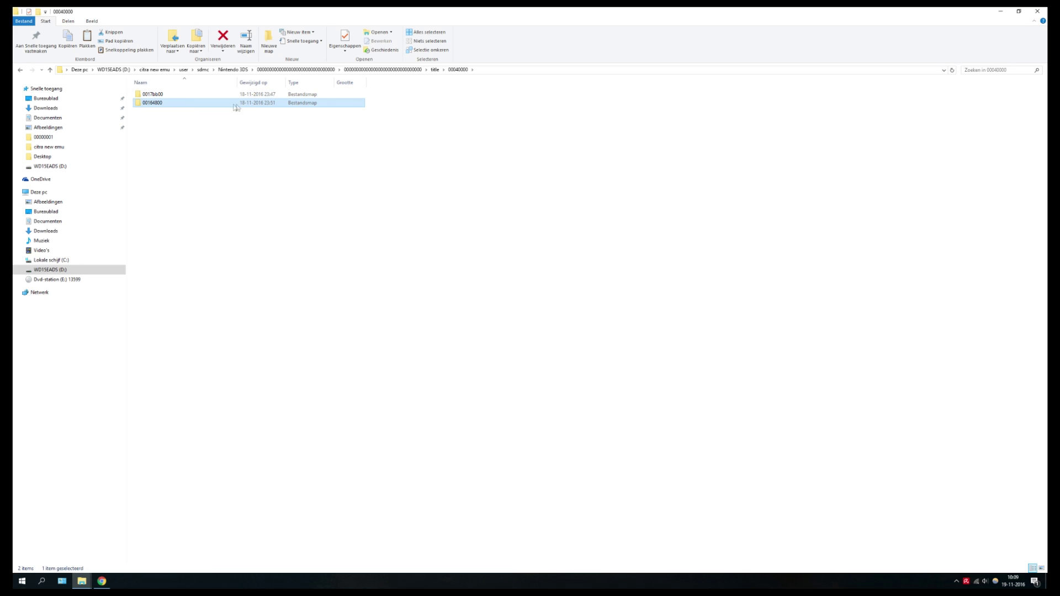
{"action": "double_click", "coordinate": [241, 105]}
{"action": "double_click", "coordinate": [222, 97]}
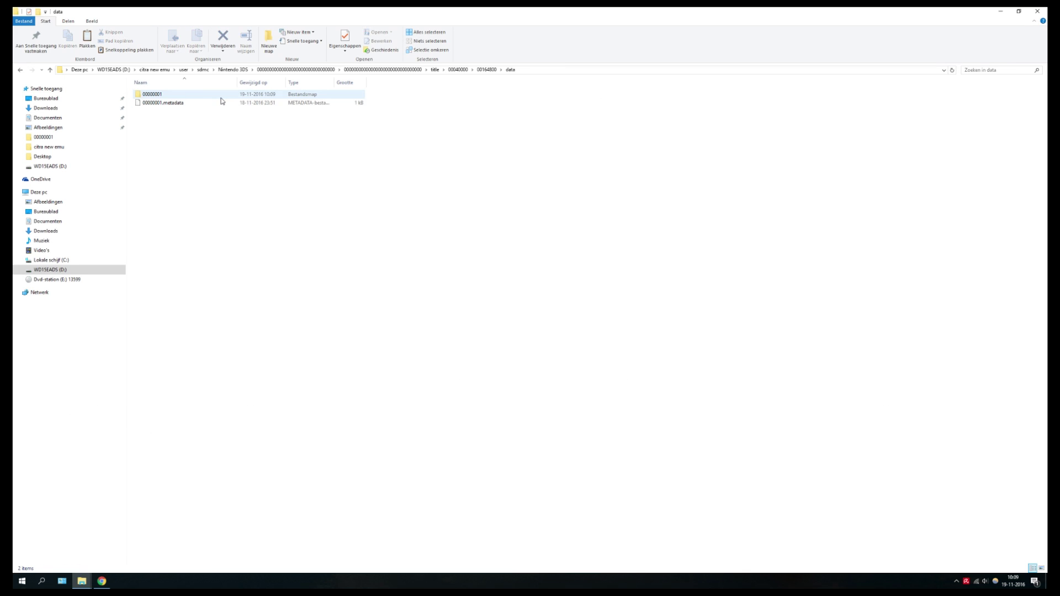
{"action": "left_click", "coordinate": [221, 98]}
{"action": "double_click", "coordinate": [221, 98]}
{"action": "left_click", "coordinate": [163, 98]}
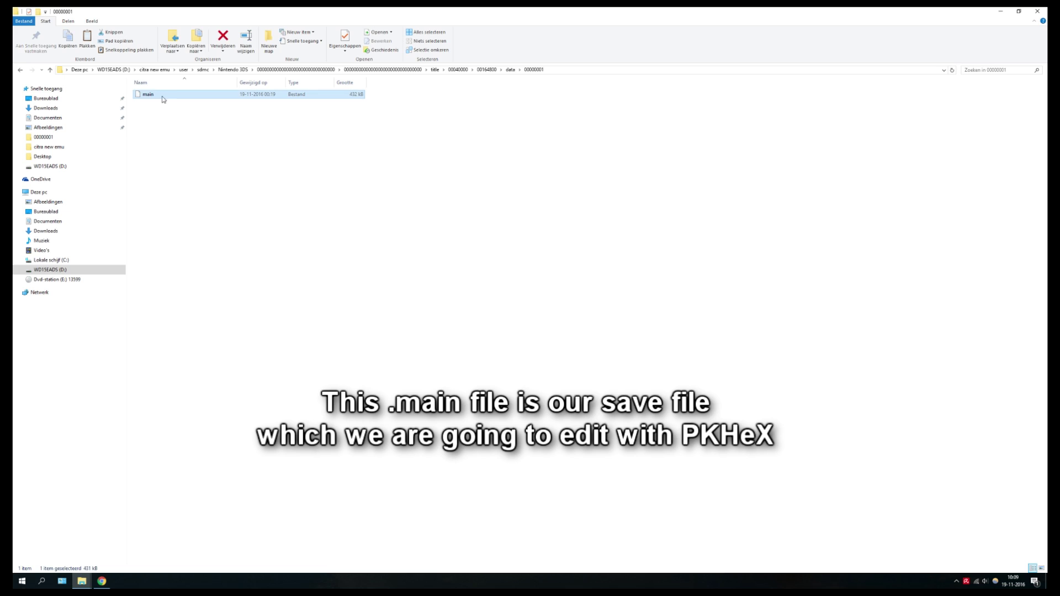
Copy the full path of the 00000001 save folder.
{"action": "left_click", "coordinate": [471, 70]}
{"action": "right_click", "coordinate": [364, 70]}
{"action": "left_click", "coordinate": [379, 100]}
{"action": "left_click", "coordinate": [213, 125]}
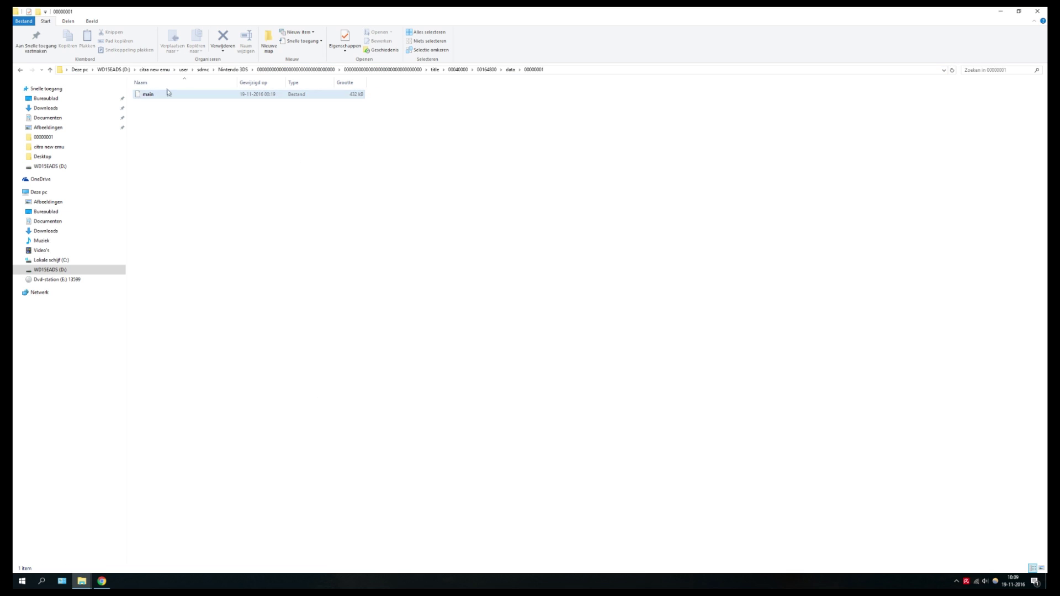
Return to the citra new emu folder and run PKHeX.exe as administrator, allowing it to make changes.
{"action": "left_click", "coordinate": [156, 70]}
{"action": "left_click", "coordinate": [177, 307]}
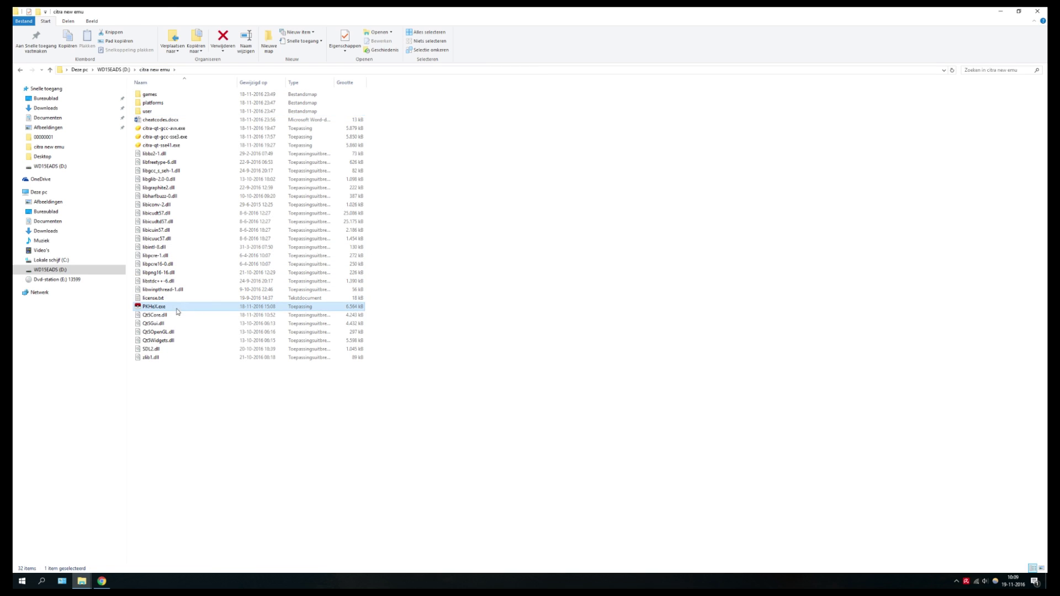
{"action": "right_click", "coordinate": [357, 307]}
{"action": "left_click", "coordinate": [381, 318]}
{"action": "left_click", "coordinate": [497, 354]}
Open the main save file in PKHeX by pasting the copied folder path into the Open dialog.
{"action": "left_click_drag", "start_coordinate": [474, 218], "coordinate": [566, 247]}
{"action": "left_click", "coordinate": [508, 256]}
{"action": "left_click", "coordinate": [522, 268]}
{"action": "left_click", "coordinate": [690, 270]}
{"action": "key", "text": "ctrl+v"}
{"action": "key", "text": "Return"}
{"action": "left_click", "coordinate": [588, 308]}
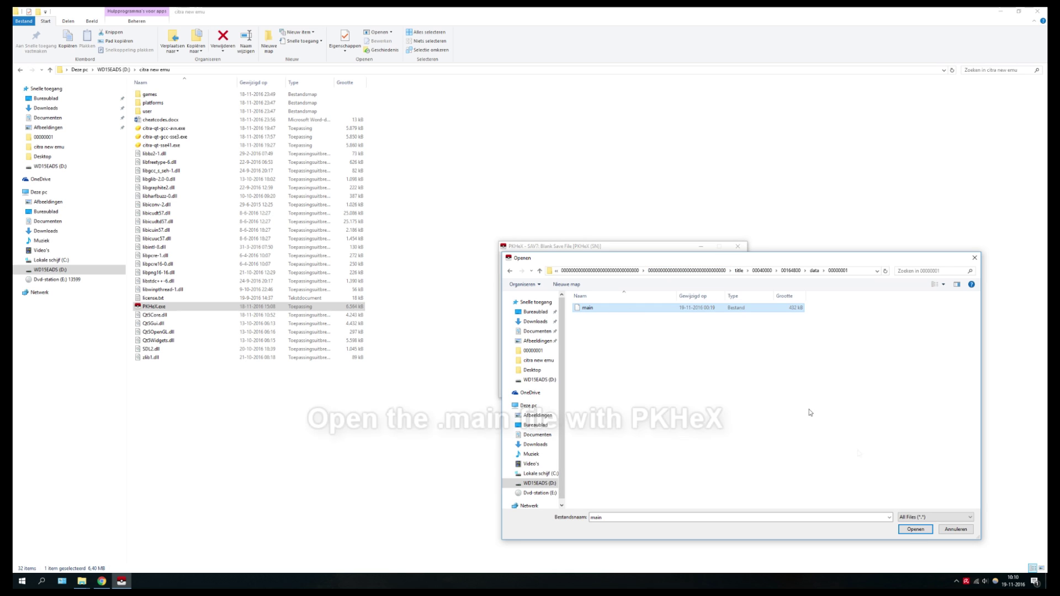
{"action": "left_click", "coordinate": [915, 531]}
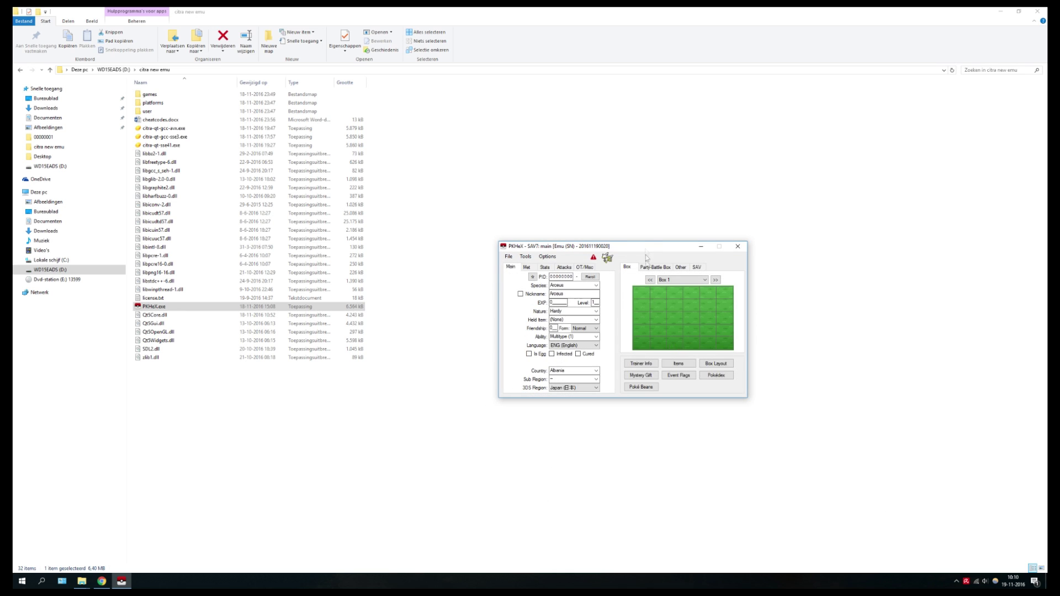
Show the party in PKHeX and view the first Pokémon's data for editing.
{"action": "left_click_drag", "start_coordinate": [645, 254], "coordinate": [605, 264]}
{"action": "left_click", "coordinate": [624, 277]}
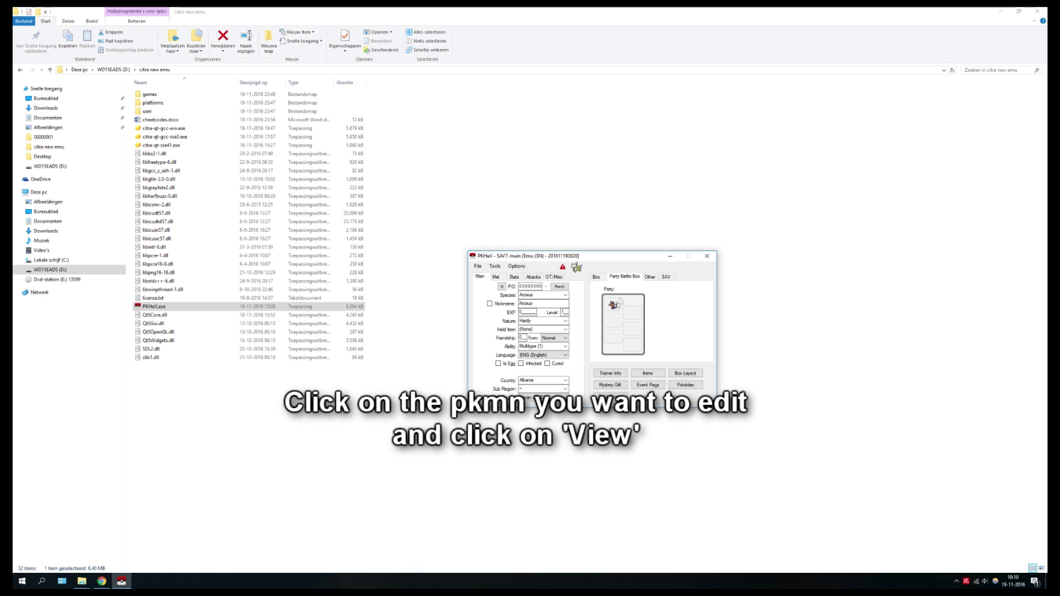
{"action": "left_click", "coordinate": [630, 310]}
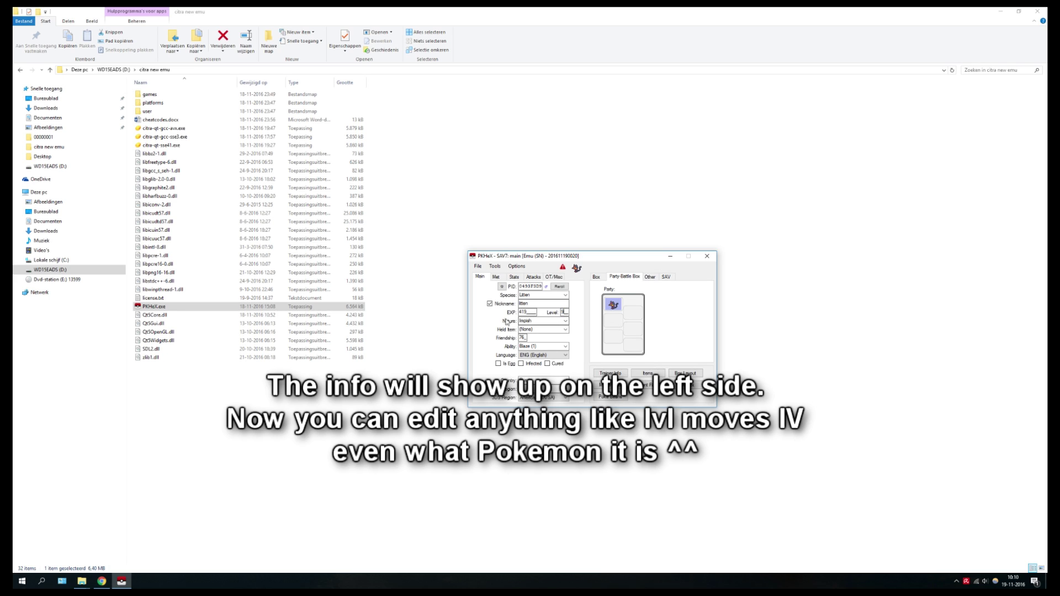
Set Litten's nature to Brave and friendship to 99, and mark it as Infected.
{"action": "left_click", "coordinate": [544, 321]}
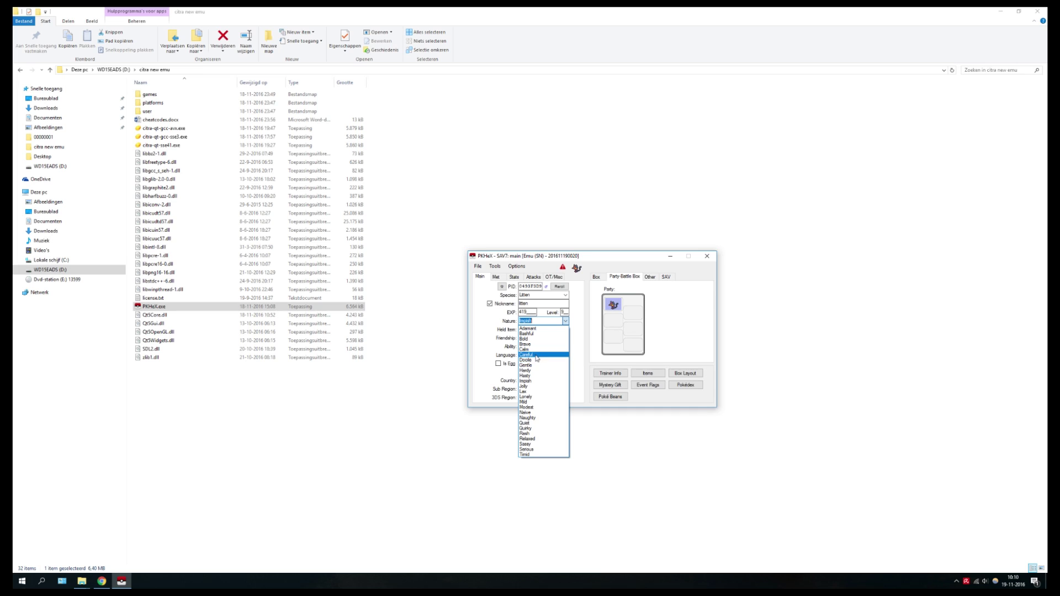
{"action": "left_click", "coordinate": [533, 345]}
{"action": "double_click", "coordinate": [522, 337]}
{"action": "type", "text": "99"}
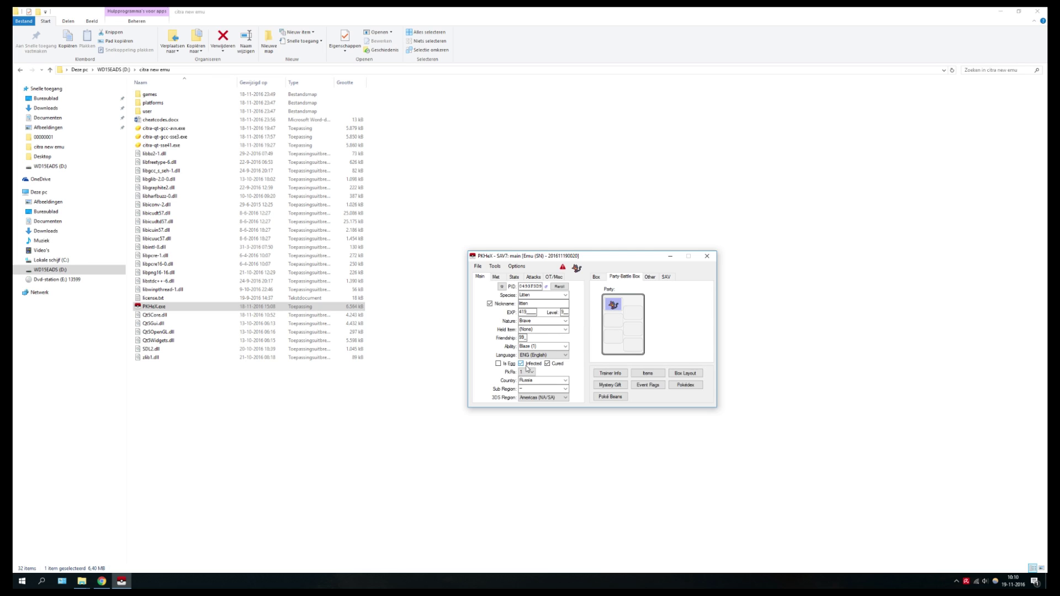
{"action": "left_click", "coordinate": [527, 372]}
{"action": "left_click", "coordinate": [527, 372]}
Change Litten's hidden power type and randomize its IVs and EVs.
{"action": "left_click", "coordinate": [496, 277]}
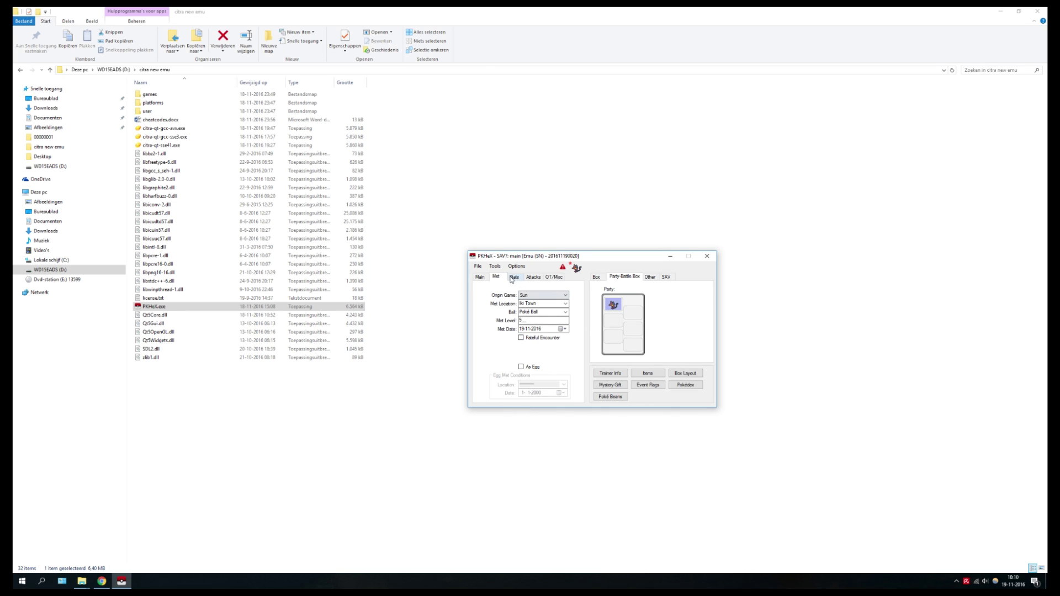
{"action": "left_click", "coordinate": [514, 278]}
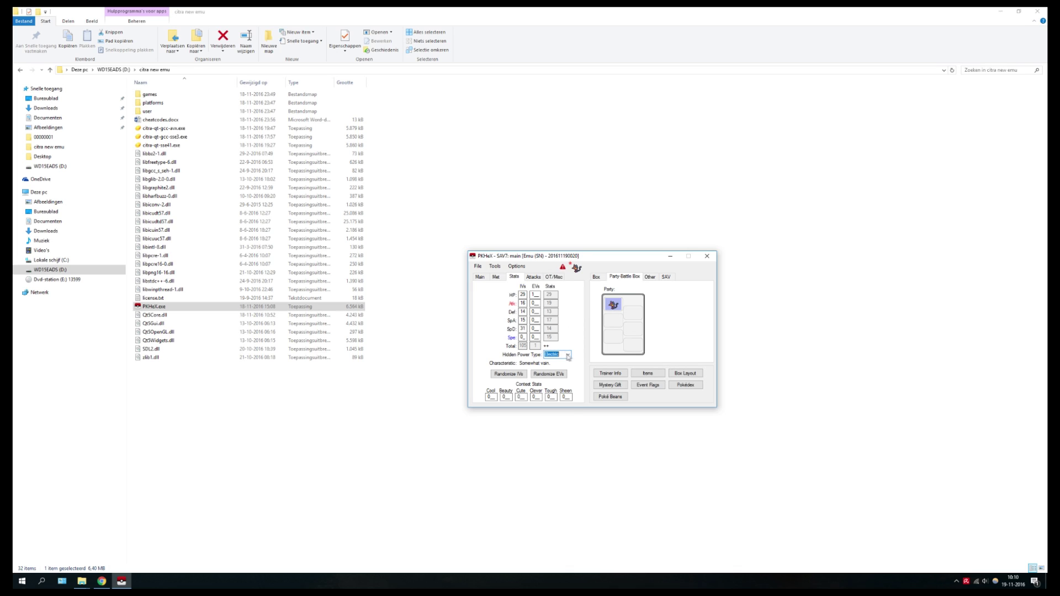
{"action": "left_click", "coordinate": [567, 357]}
{"action": "left_click", "coordinate": [567, 389]}
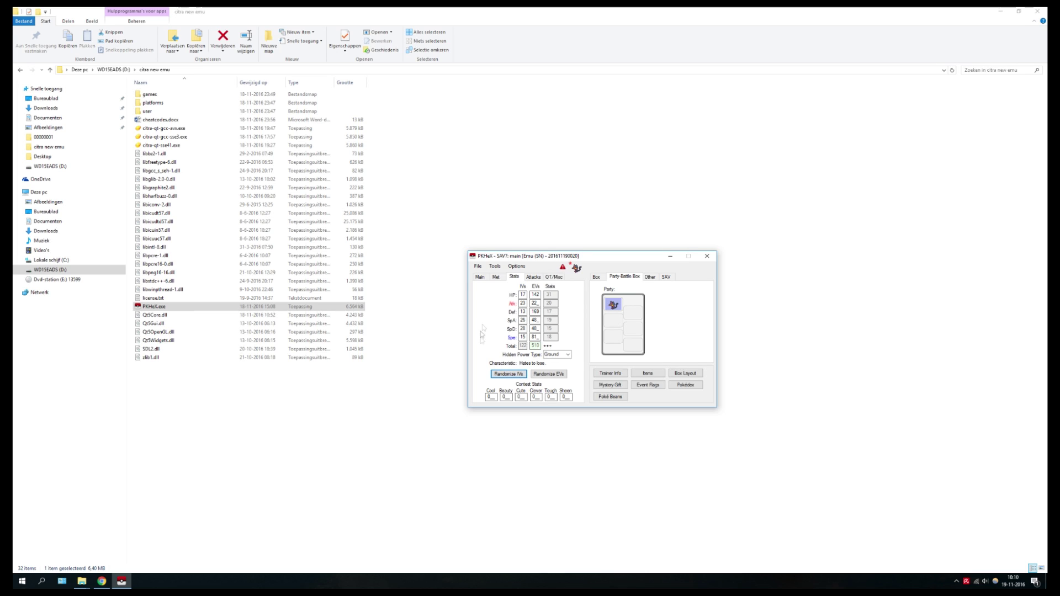
Set Litten's first current move to Fire Fang and its second to Flamethrower.
{"action": "left_click", "coordinate": [534, 277]}
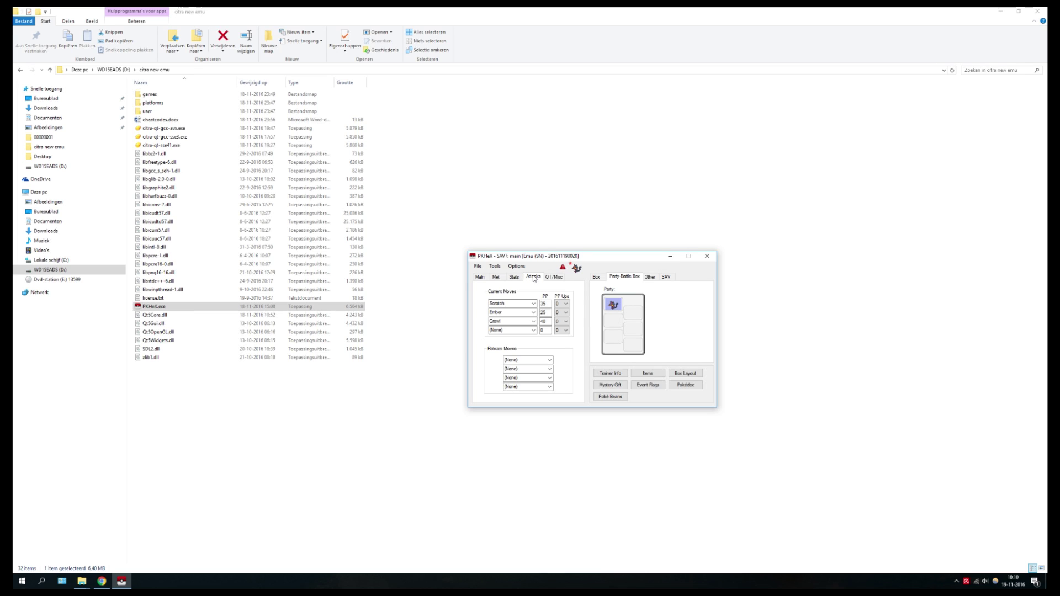
{"action": "left_click", "coordinate": [535, 304]}
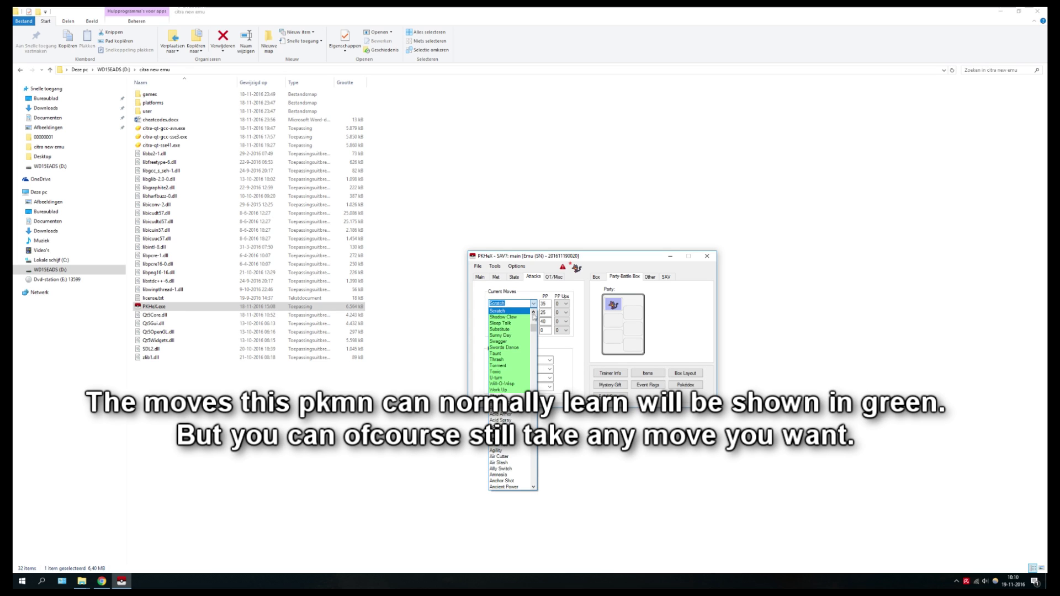
{"action": "scroll", "coordinate": [515, 339], "scroll_direction": "up", "scroll_amount": 5}
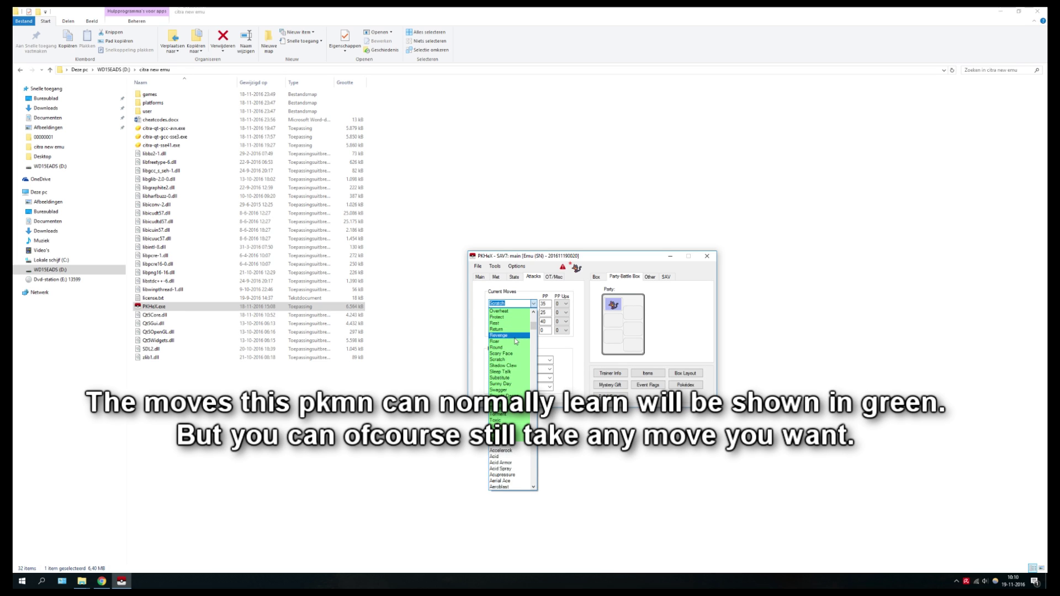
{"action": "scroll", "coordinate": [514, 359], "scroll_direction": "up", "scroll_amount": 7}
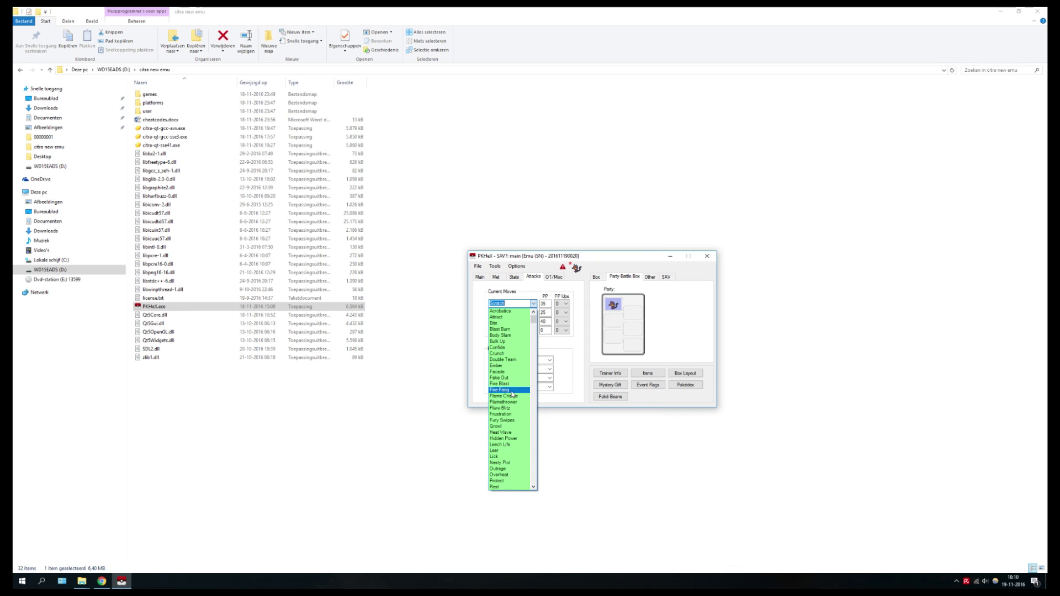
{"action": "left_click", "coordinate": [512, 390]}
{"action": "left_click", "coordinate": [534, 313]}
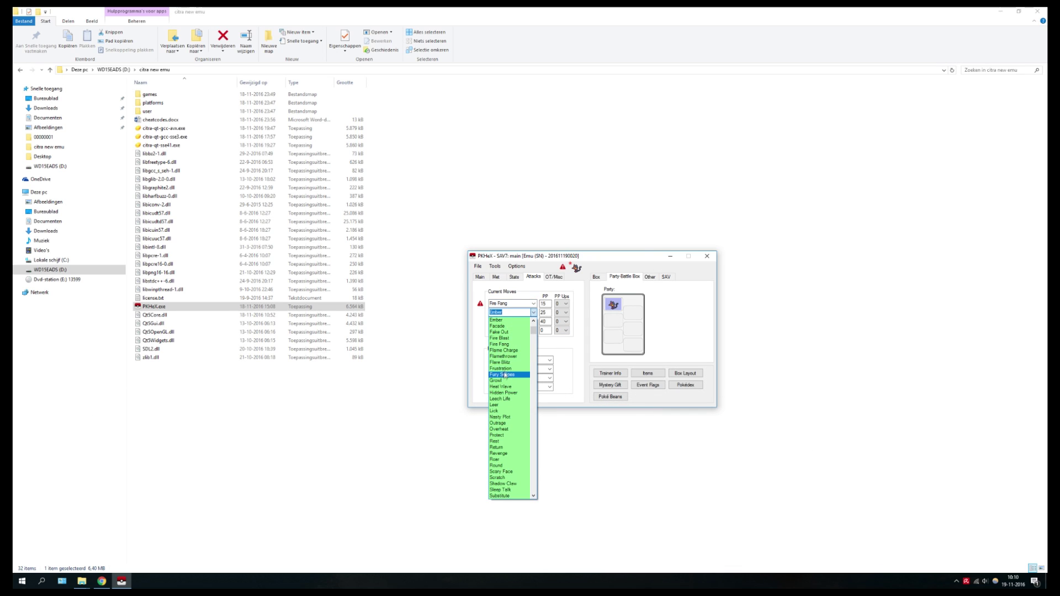
{"action": "left_click", "coordinate": [512, 360]}
Set Litten's third and fourth moves to Crunch and Acrobatics, and give all four moves 3 PP Ups.
{"action": "left_click", "coordinate": [534, 322]}
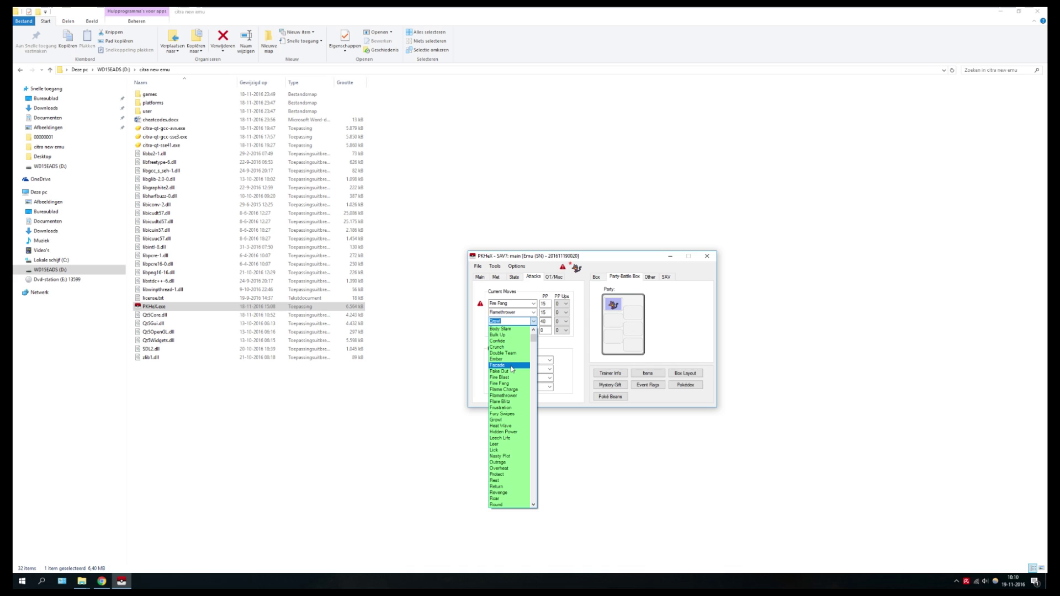
{"action": "left_click", "coordinate": [509, 347]}
{"action": "left_click", "coordinate": [511, 330]}
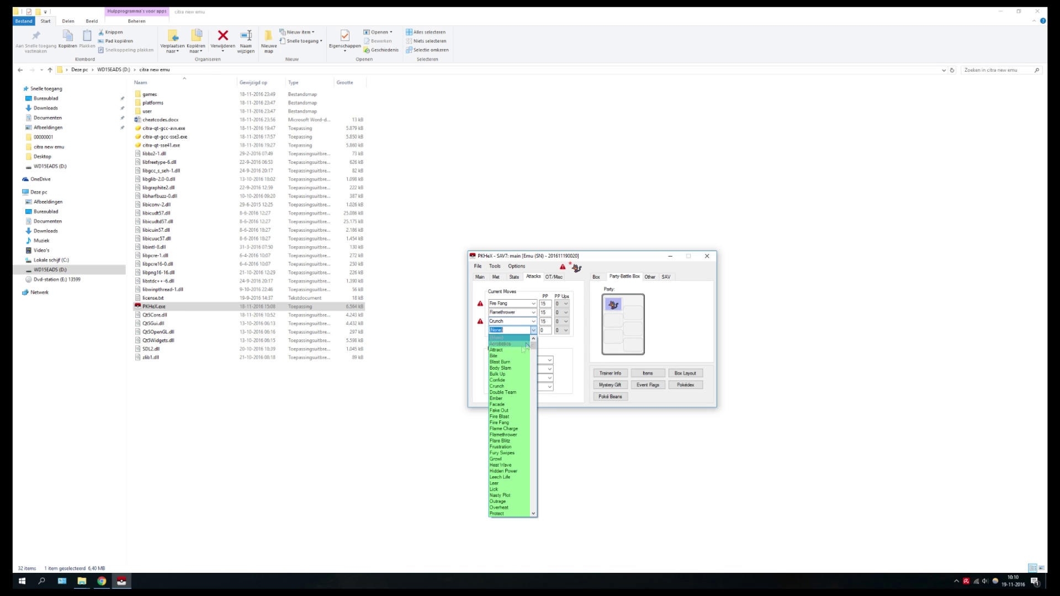
{"action": "left_click", "coordinate": [505, 344]}
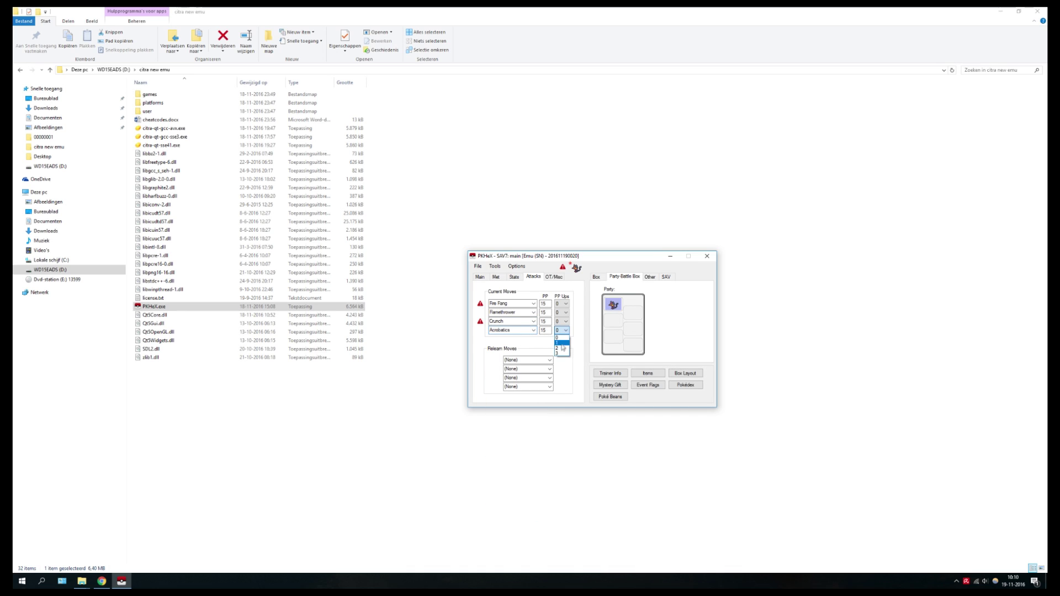
{"action": "left_click", "coordinate": [560, 340]}
{"action": "left_click", "coordinate": [564, 313]}
Look at Litten's ribbon options and close the ribbon editor without changing them.
{"action": "left_click", "coordinate": [551, 278]}
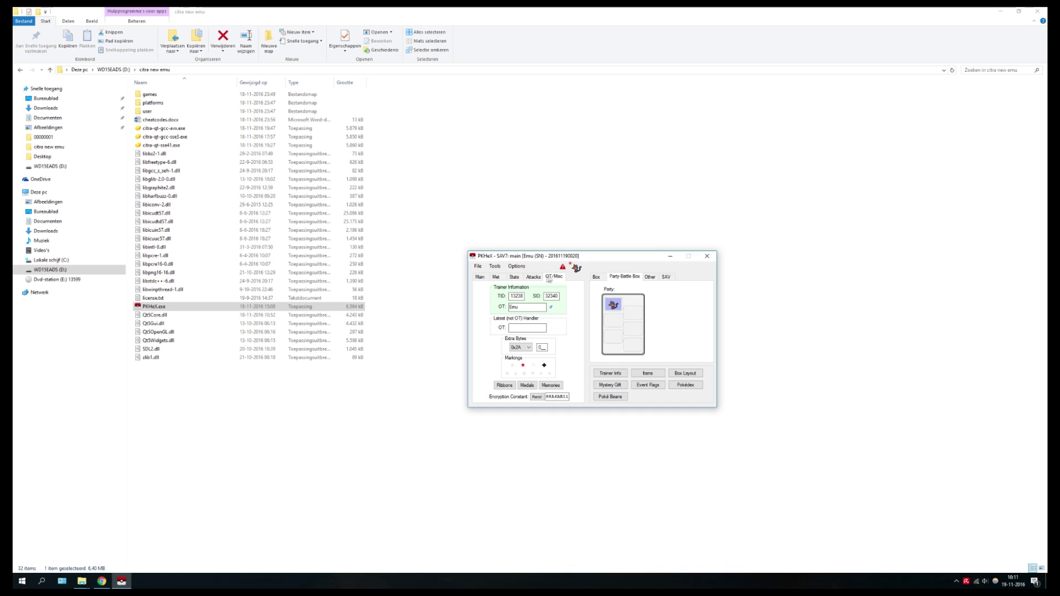
{"action": "left_click", "coordinate": [507, 385]}
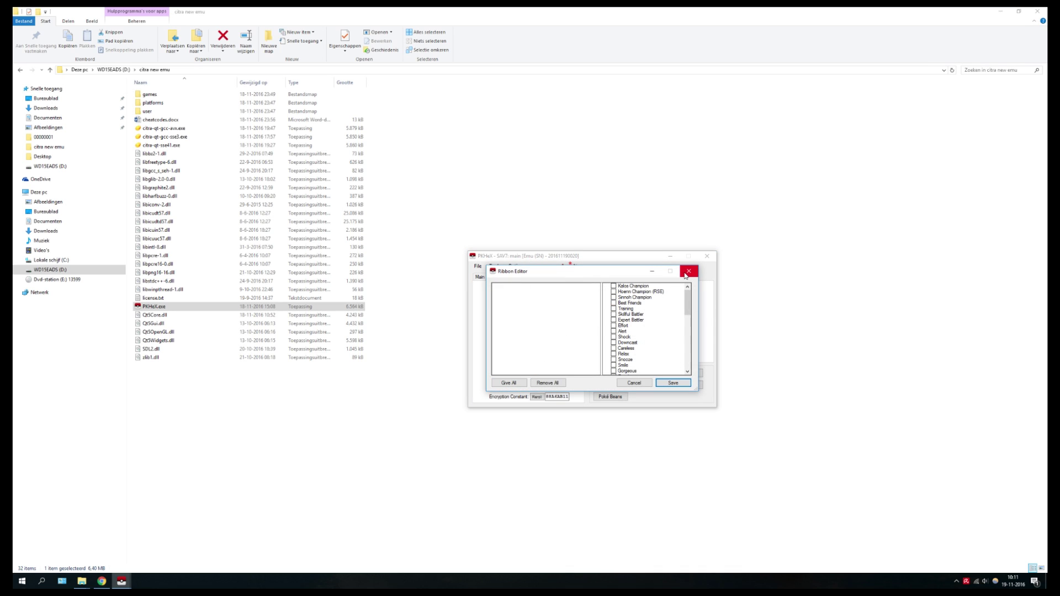
{"action": "left_click", "coordinate": [689, 272]}
Enable Secret Training Unlocked among Litten's medals and save the medal settings.
{"action": "left_click", "coordinate": [527, 386]}
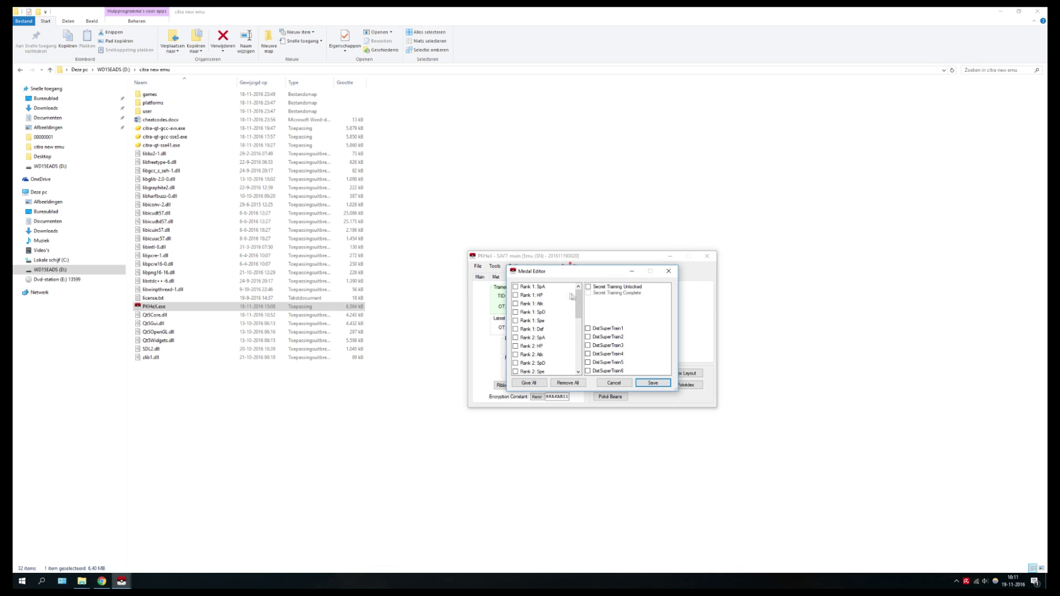
{"action": "left_click_drag", "start_coordinate": [581, 301], "coordinate": [578, 359]}
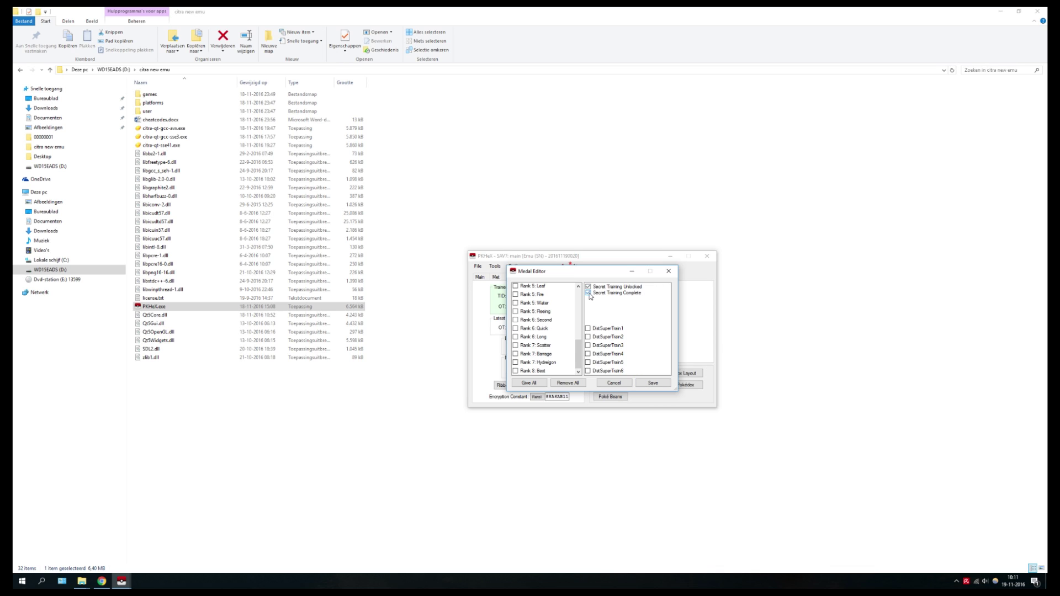
{"action": "left_click", "coordinate": [652, 383]}
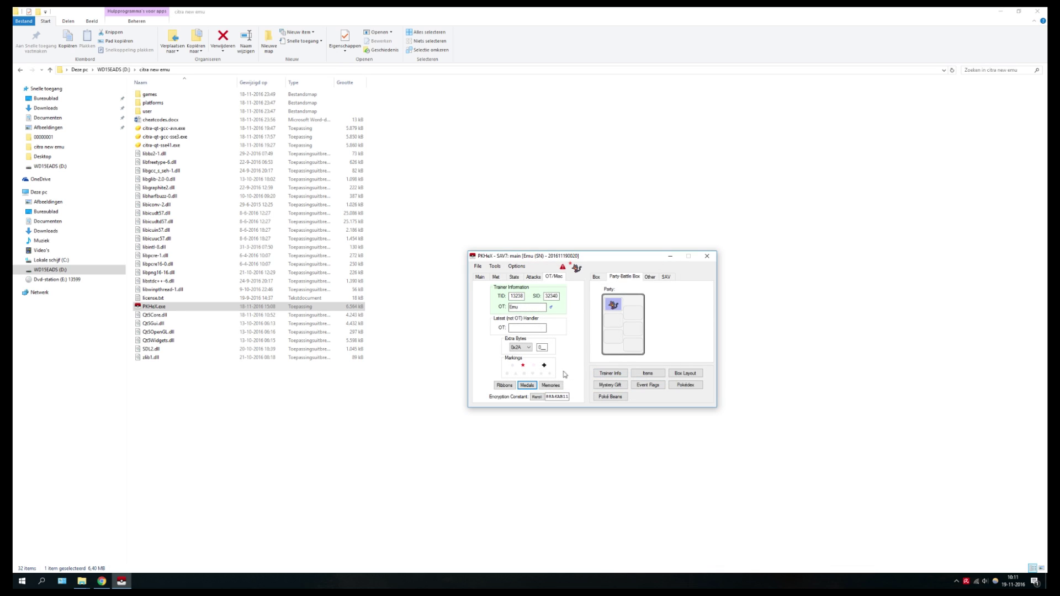
Review Litten's memories with the original trainer, memories with other handlers, and residence, leaving them unsaved.
{"action": "left_click", "coordinate": [552, 386]}
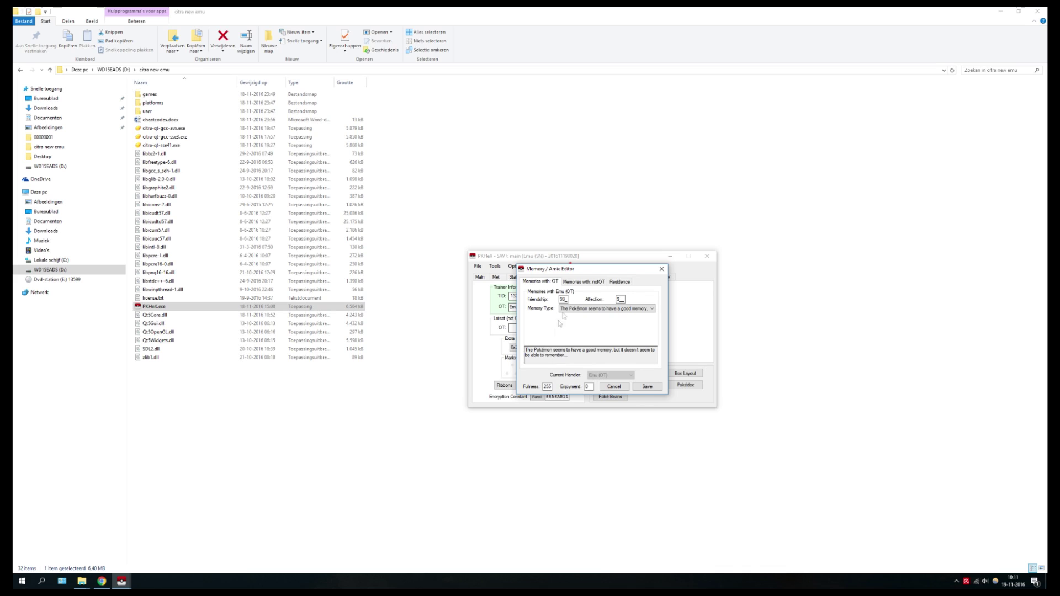
{"action": "left_click", "coordinate": [583, 282]}
{"action": "left_click", "coordinate": [617, 283]}
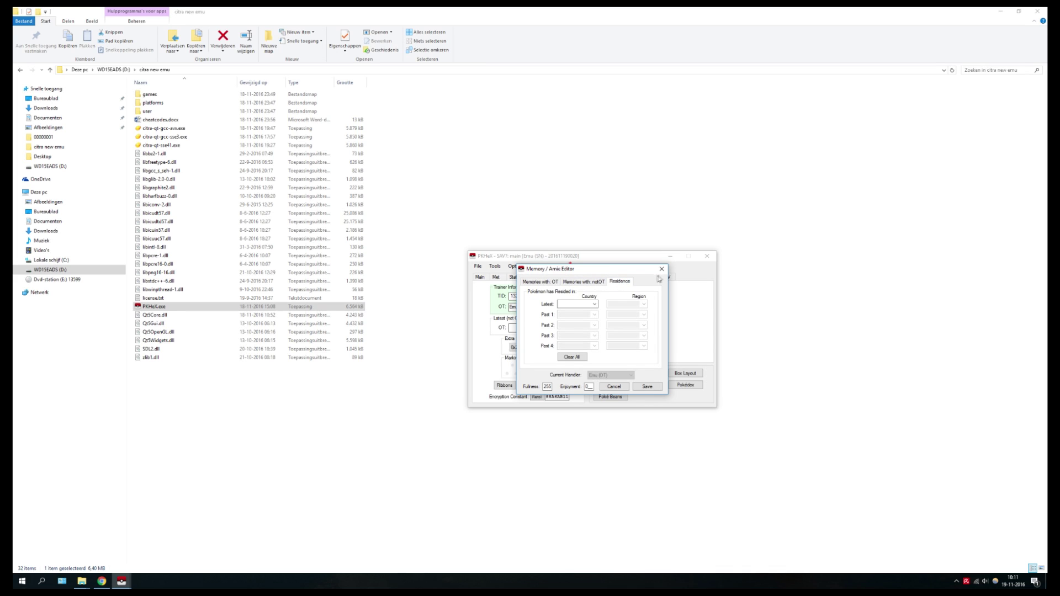
{"action": "left_click", "coordinate": [662, 269]}
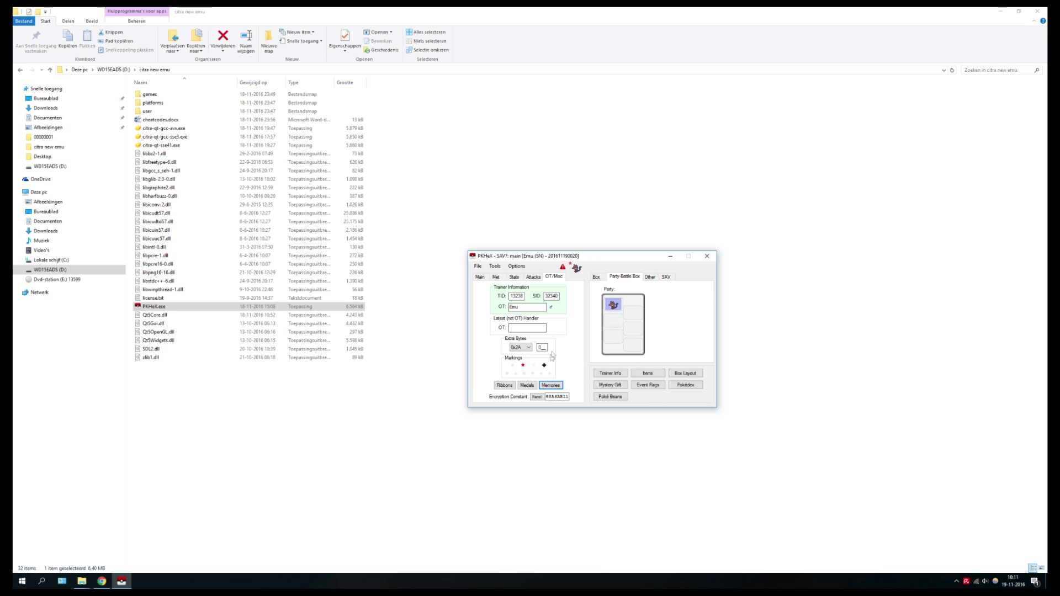
Return to Litten's main data and store the edited Litten in the first party slot.
{"action": "left_click", "coordinate": [501, 277]}
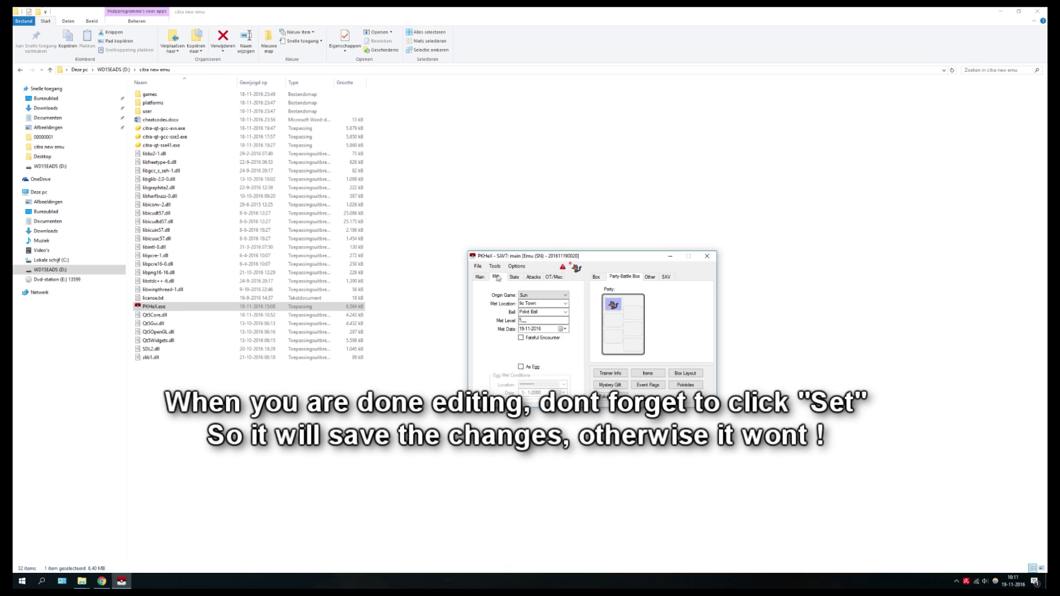
{"action": "left_click", "coordinate": [480, 277]}
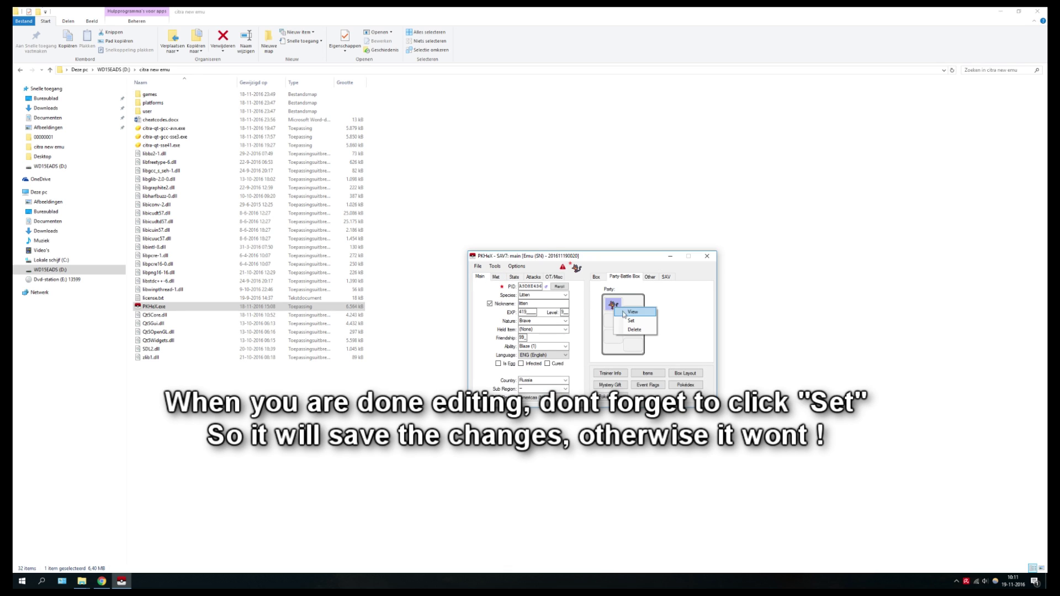
{"action": "left_click", "coordinate": [629, 322]}
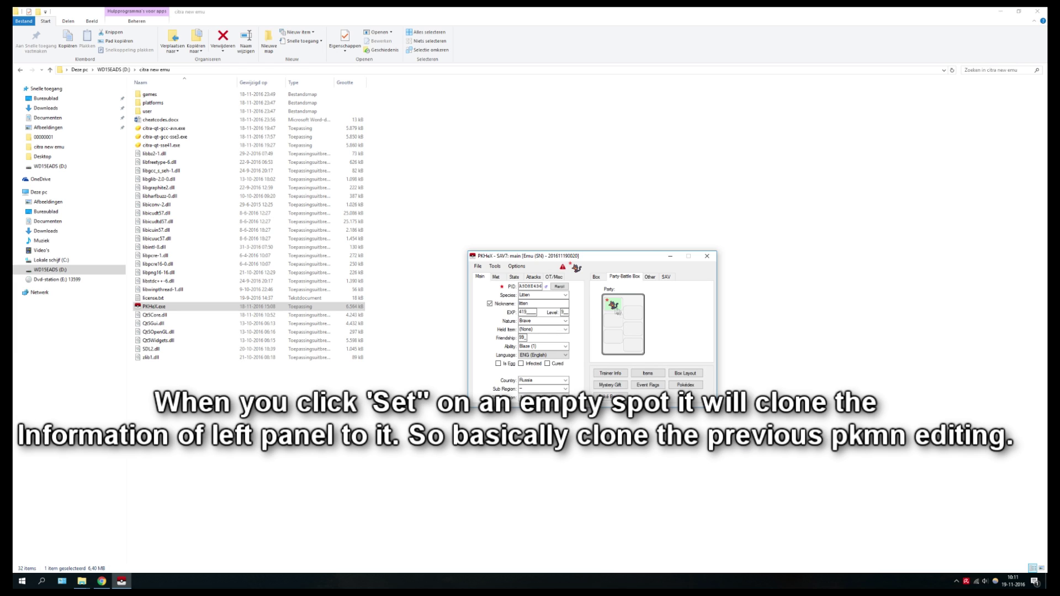
Clone the edited Litten into the second party slot and load that copy for editing.
{"action": "right_click", "coordinate": [634, 316]}
{"action": "left_click", "coordinate": [651, 328]}
{"action": "right_click", "coordinate": [629, 312]}
{"action": "left_click", "coordinate": [636, 324]}
Reroll the cloned Pokémon's PID and change its species to Mewtwo.
{"action": "left_click", "coordinate": [567, 298]}
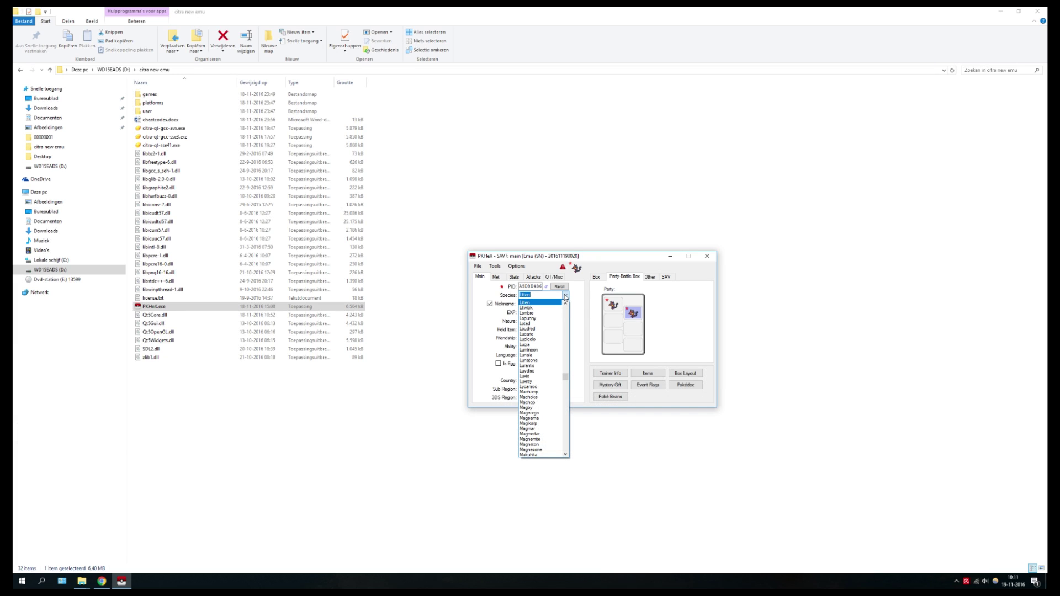
{"action": "left_click", "coordinate": [566, 295]}
{"action": "left_click", "coordinate": [566, 297]}
{"action": "left_click_drag", "start_coordinate": [567, 379], "coordinate": [564, 400]}
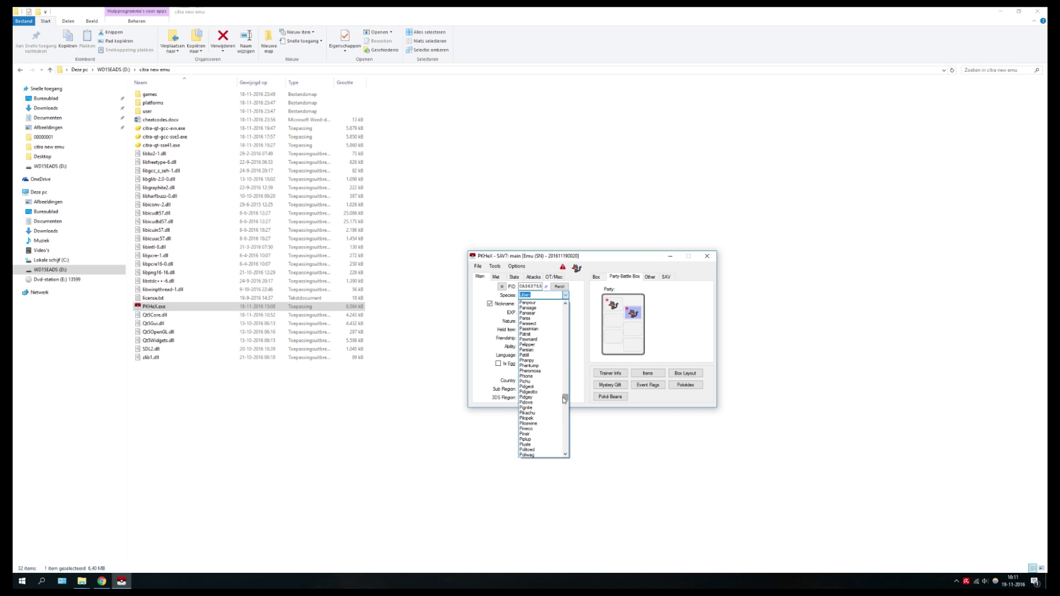
{"action": "type", "text": "mr"}
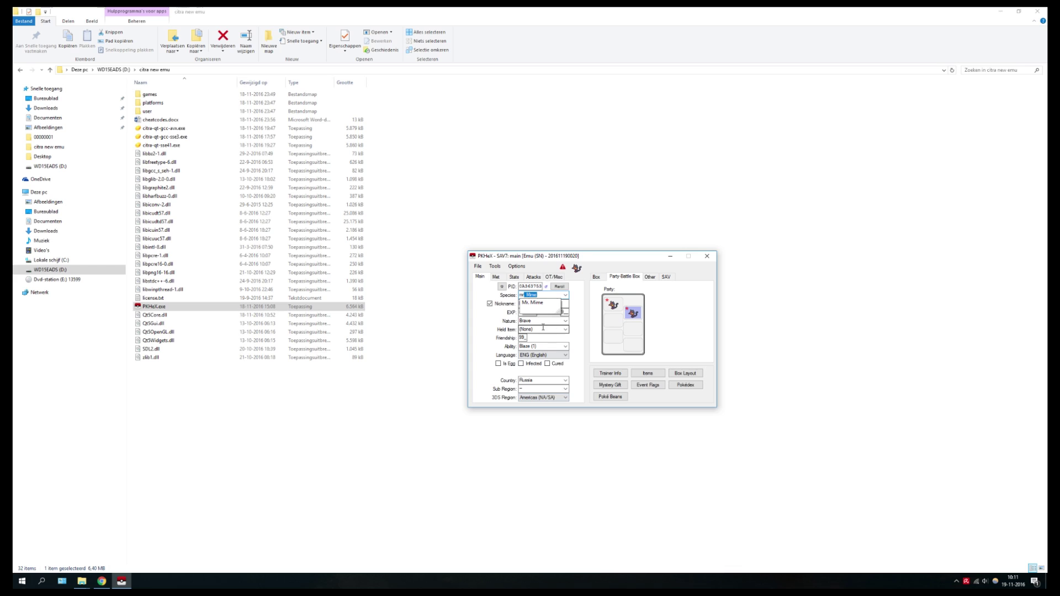
{"action": "key", "text": "BackSpace"}
{"action": "type", "text": "e"}
{"action": "key", "text": "BackSpace"}
{"action": "key", "text": "BackSpace"}
{"action": "type", "text": "ewtwo"}
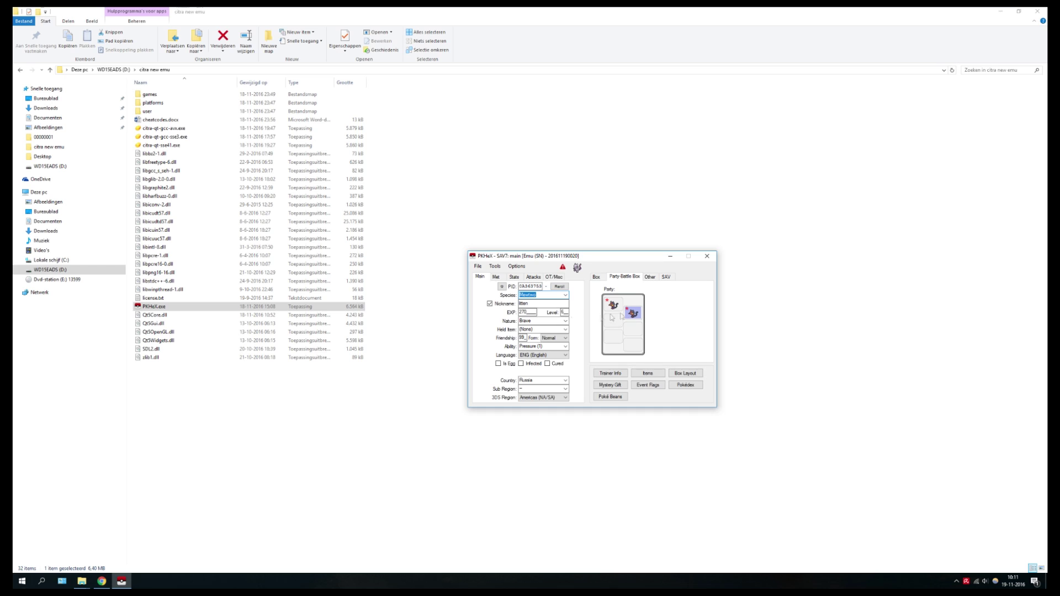
Set Mewtwo's hidden power type to Psychic and randomize its EVs.
{"action": "left_click", "coordinate": [496, 277]}
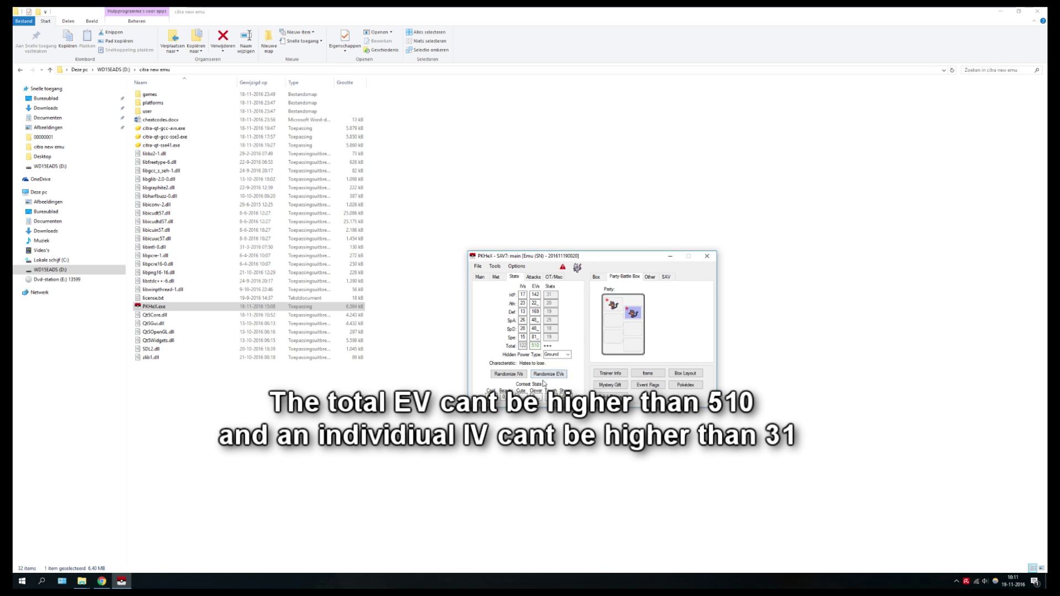
{"action": "left_click", "coordinate": [553, 376]}
{"action": "left_click", "coordinate": [567, 355]}
{"action": "left_click", "coordinate": [552, 425]}
{"action": "left_click", "coordinate": [560, 375]}
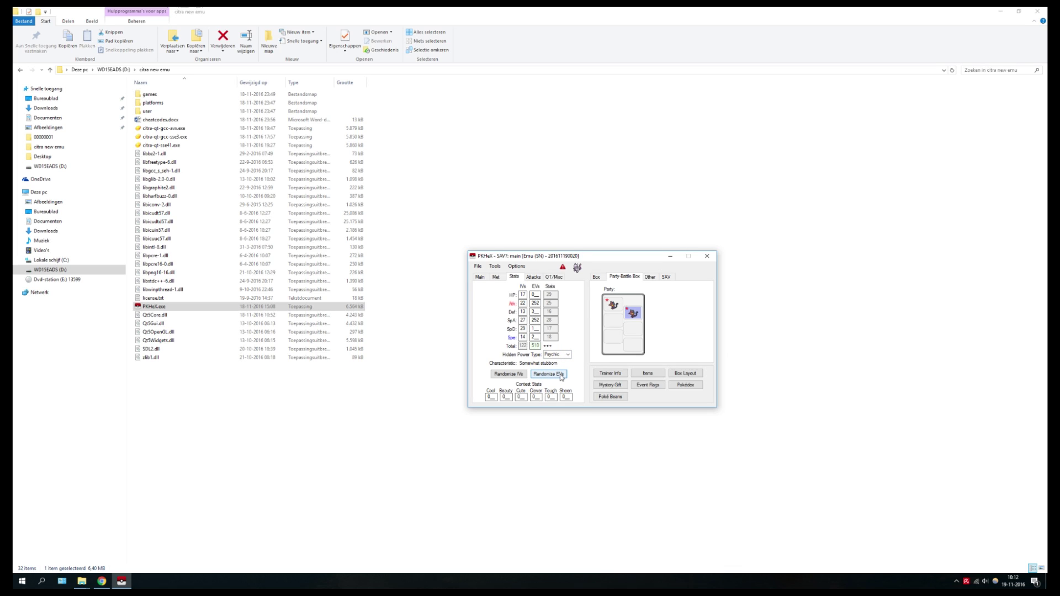
Set Mewtwo's EVs to 175 for HP and 73 for Attack.
{"action": "double_click", "coordinate": [539, 304]}
{"action": "type", "text": "200"}
{"action": "type", "text": "3"}
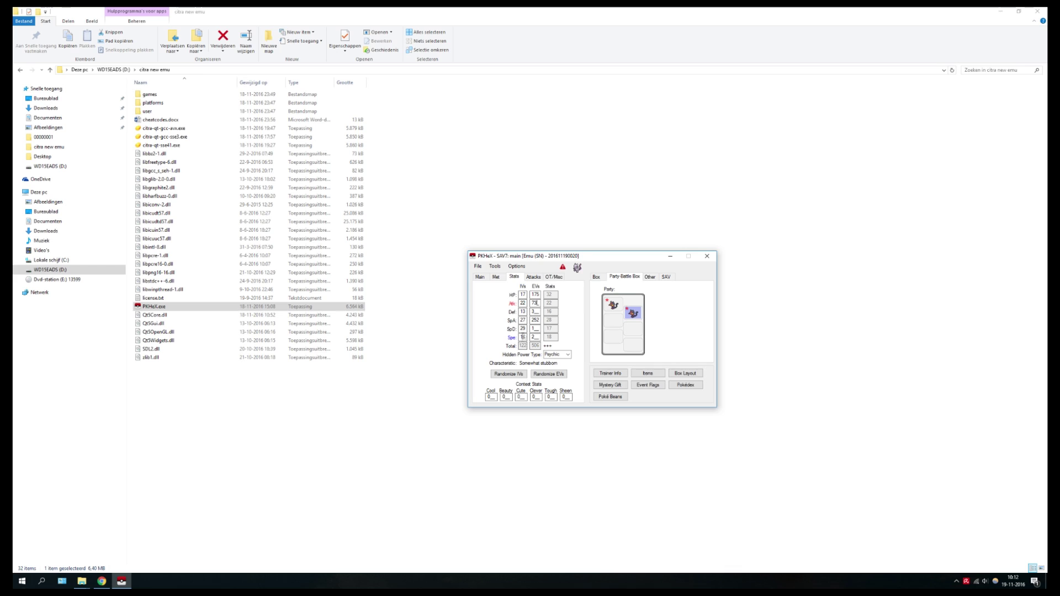
Set Mewtwo's first current move to Blizzard and its second to Psychic.
{"action": "left_click", "coordinate": [534, 277]}
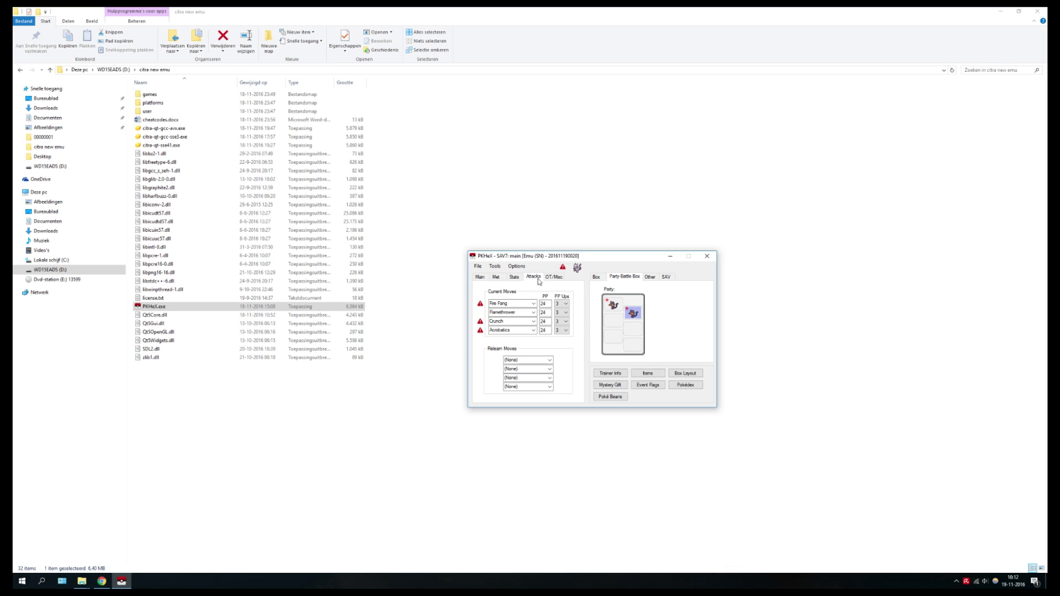
{"action": "left_click", "coordinate": [534, 304]}
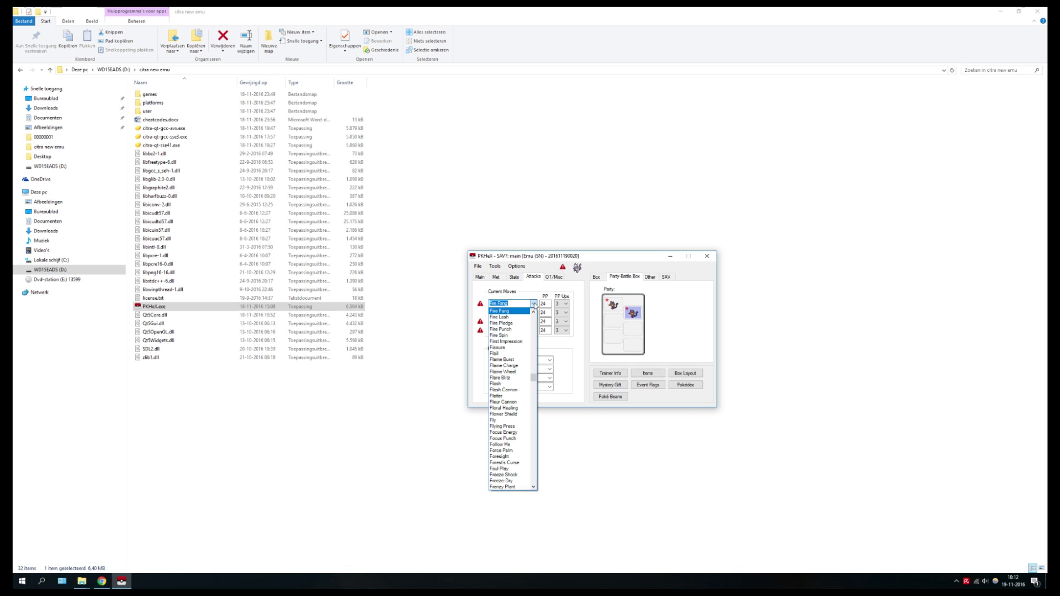
{"action": "left_click_drag", "start_coordinate": [533, 381], "coordinate": [533, 318]}
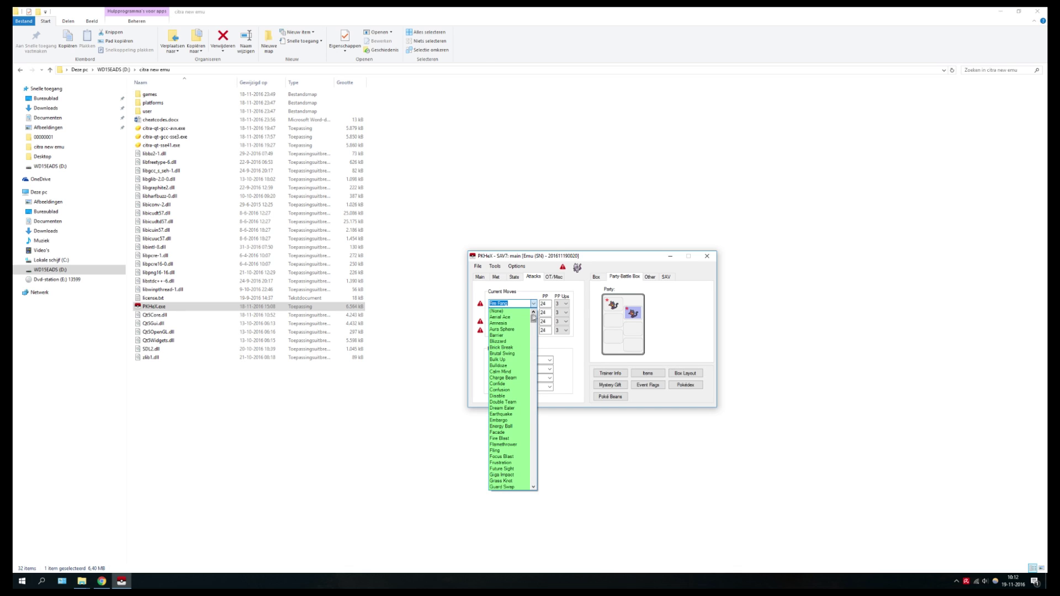
{"action": "left_click", "coordinate": [512, 341]}
{"action": "left_click", "coordinate": [530, 312]}
{"action": "scroll", "coordinate": [517, 365], "scroll_direction": "down", "scroll_amount": 2}
{"action": "scroll", "coordinate": [517, 378], "scroll_direction": "down", "scroll_amount": 2}
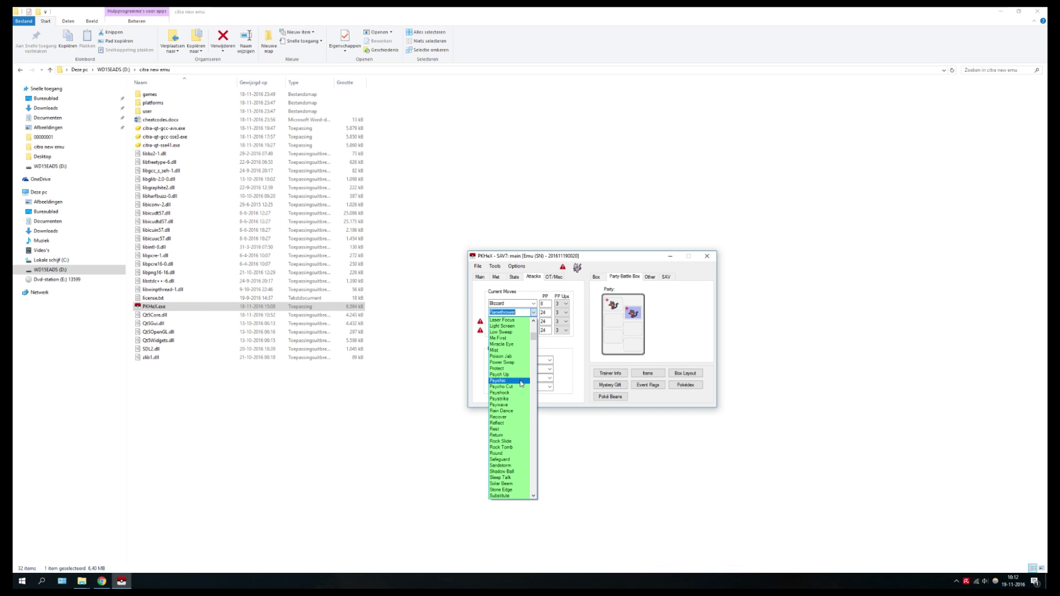
{"action": "left_click", "coordinate": [521, 381]}
Set Mewtwo's third and fourth moves to Thunder and Hyper Beam, and show its trainer and miscellaneous data.
{"action": "left_click", "coordinate": [533, 321]}
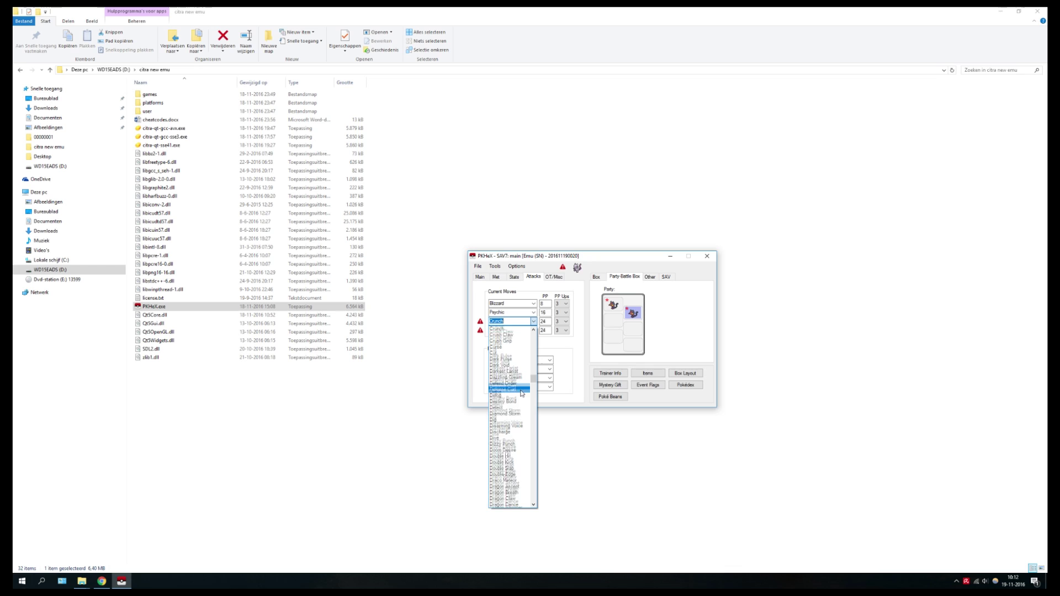
{"action": "left_click_drag", "start_coordinate": [535, 380], "coordinate": [533, 353]}
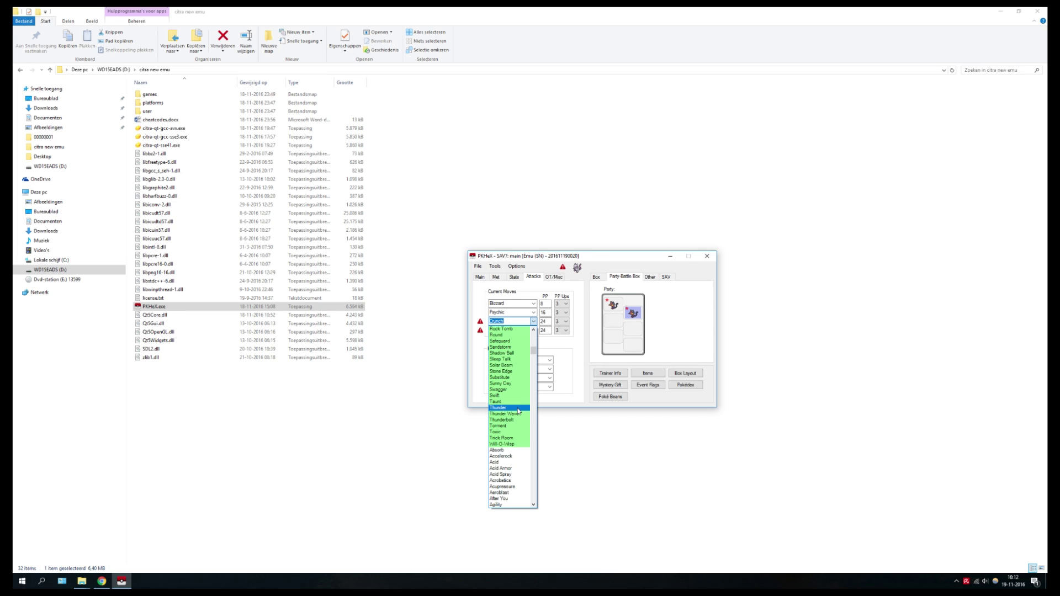
{"action": "left_click", "coordinate": [518, 411]}
{"action": "left_click", "coordinate": [533, 330]}
{"action": "left_click_drag", "start_coordinate": [537, 364], "coordinate": [536, 353]}
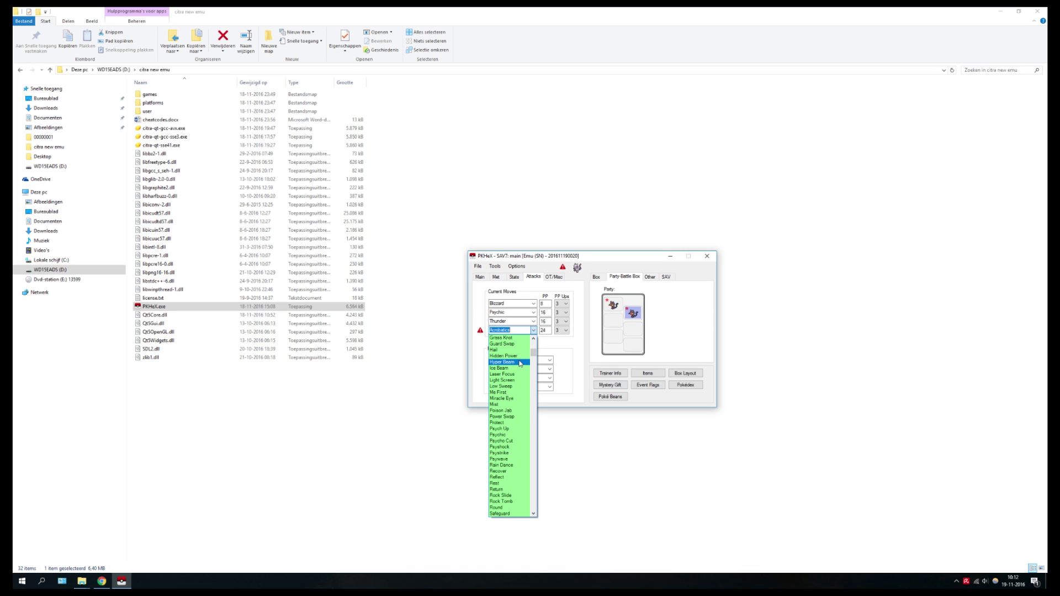
{"action": "left_click", "coordinate": [520, 363]}
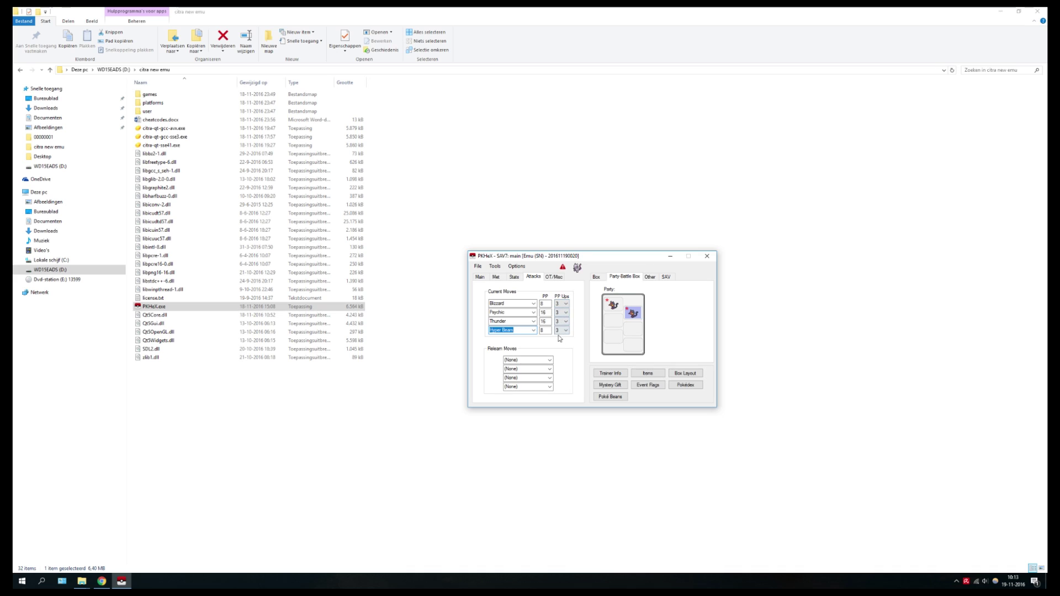
{"action": "left_click", "coordinate": [554, 278]}
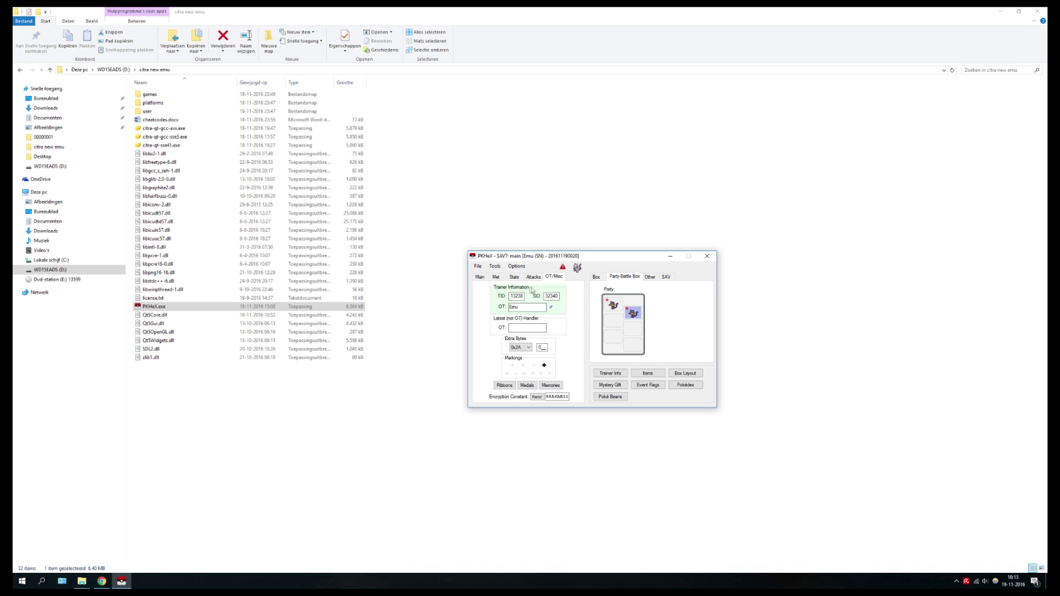
Make Mewtwo shiny in its main data and store it in the second party slot.
{"action": "left_click", "coordinate": [480, 278]}
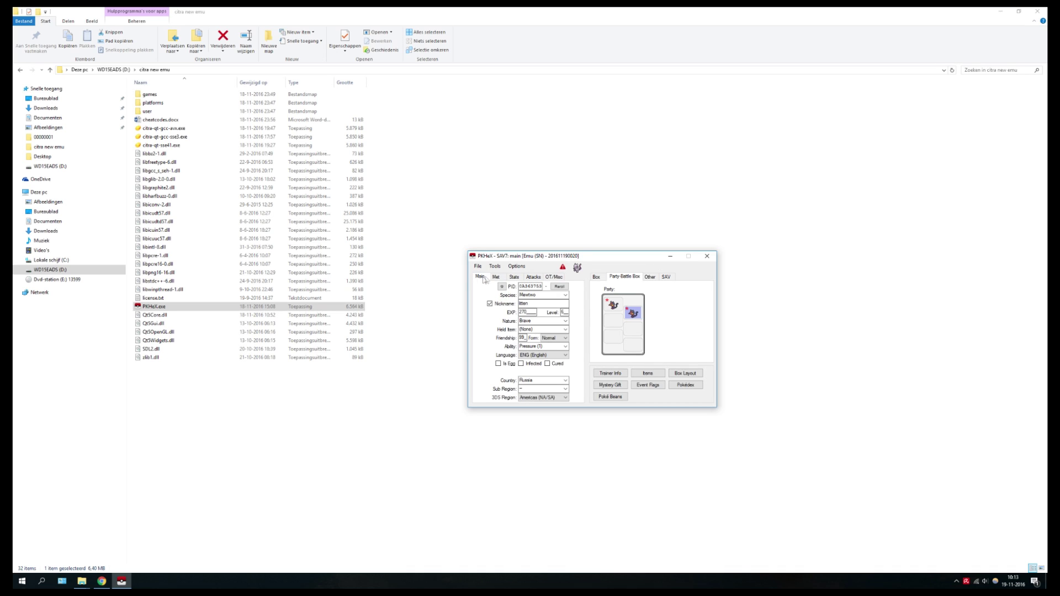
{"action": "left_click", "coordinate": [501, 286]}
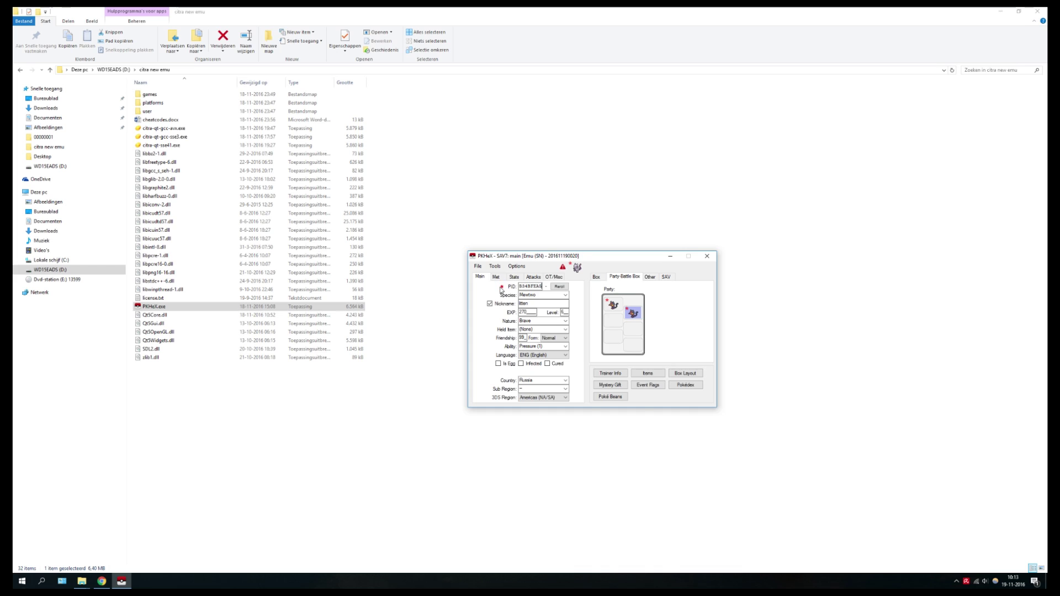
{"action": "right_click", "coordinate": [630, 318]}
{"action": "left_click", "coordinate": [646, 331]}
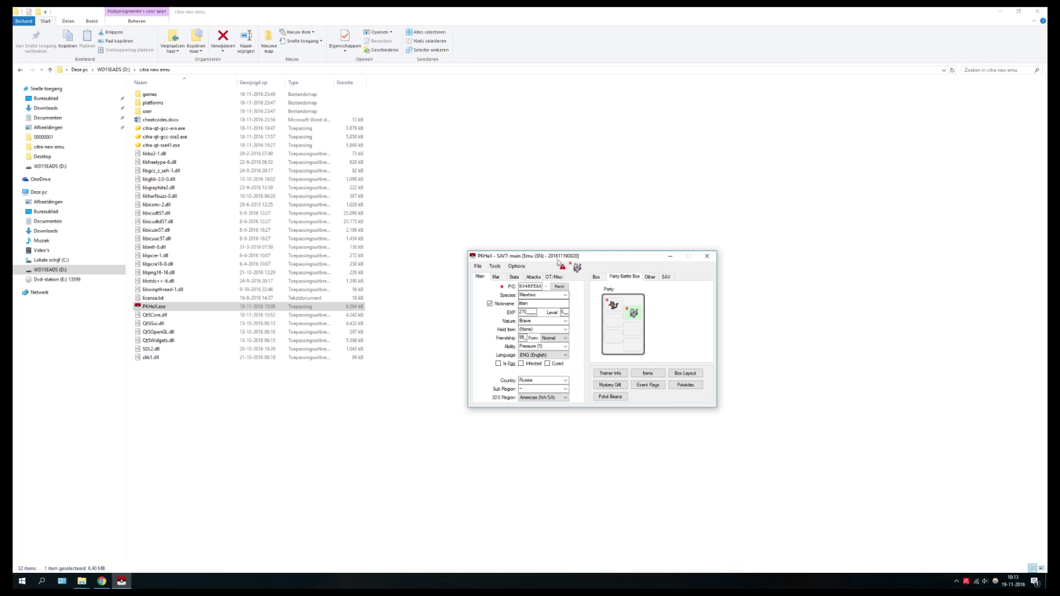
Change the trainer's money amount in the trainer info, check the map data, and save it.
{"action": "left_click_drag", "start_coordinate": [556, 255], "coordinate": [530, 265]}
{"action": "left_click", "coordinate": [584, 382]}
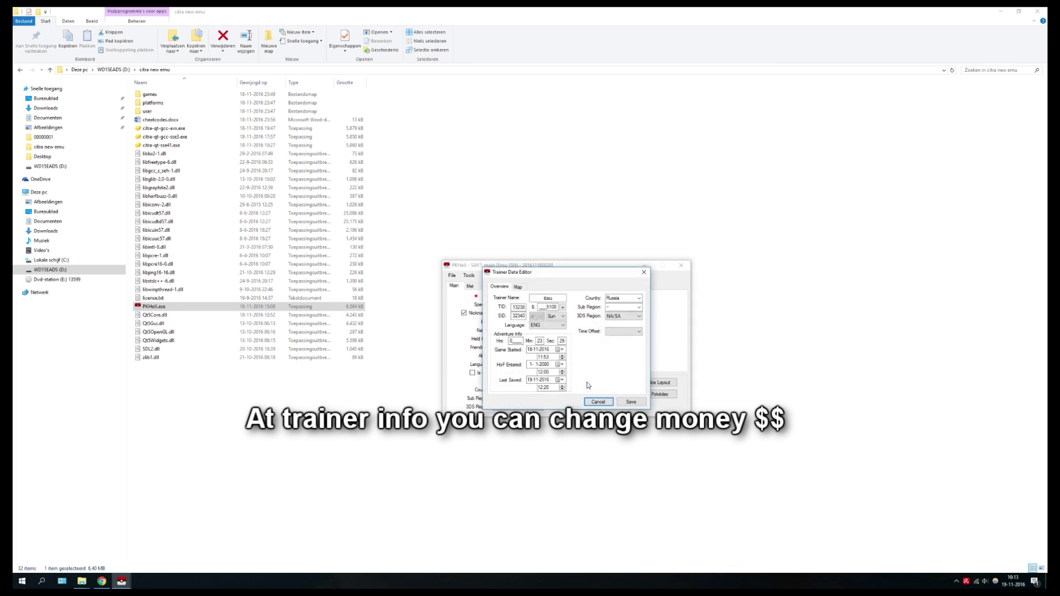
{"action": "left_click_drag", "start_coordinate": [552, 307], "coordinate": [540, 307]}
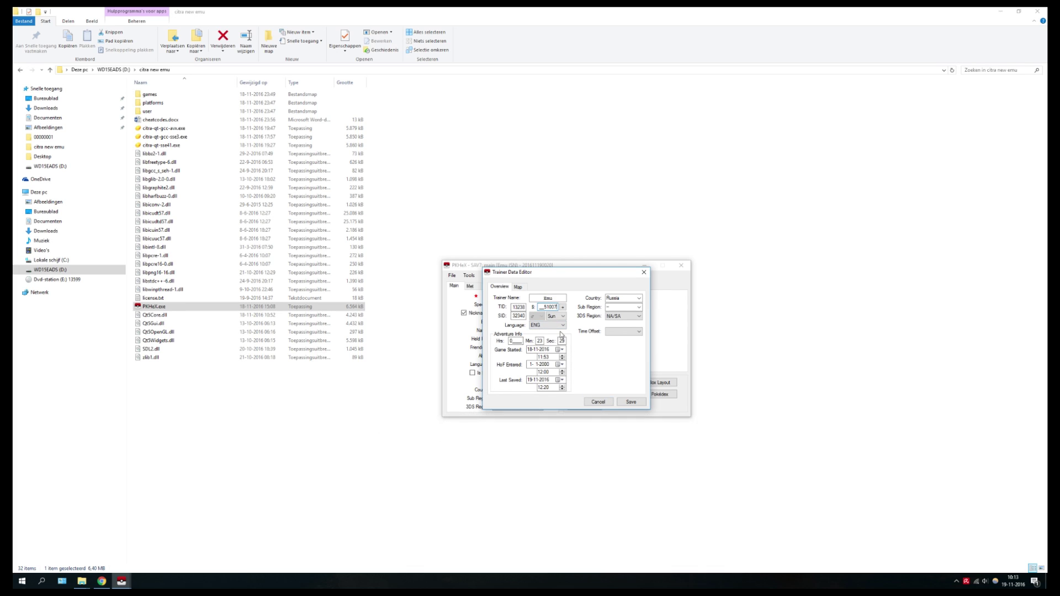
{"action": "type", "text": "75"}
{"action": "left_click", "coordinate": [519, 287]}
{"action": "left_click", "coordinate": [501, 288]}
{"action": "left_click", "coordinate": [630, 402]}
Add Full Restore with a quantity of 55 to the first slot of the medicine pouch.
{"action": "left_click", "coordinate": [615, 384]}
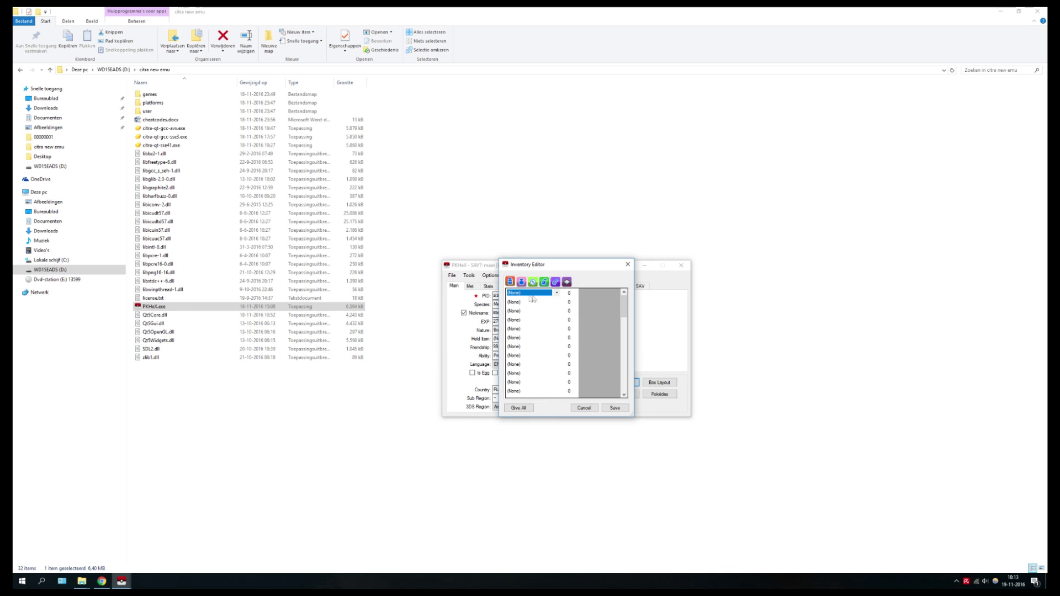
{"action": "left_click", "coordinate": [532, 293]}
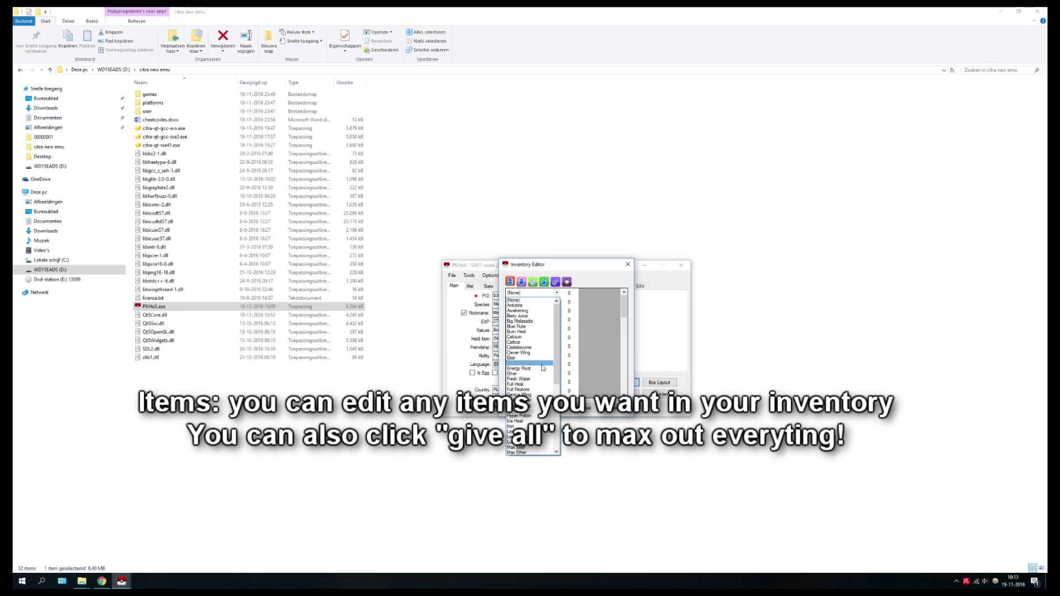
{"action": "scroll", "coordinate": [555, 381], "scroll_direction": "down", "scroll_amount": 3}
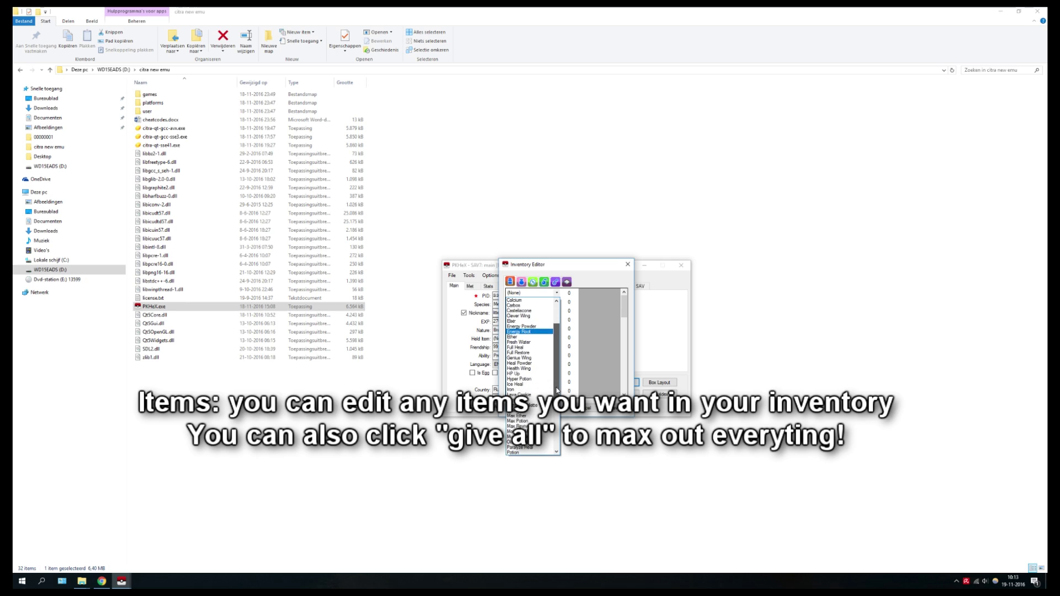
{"action": "left_click", "coordinate": [534, 346]}
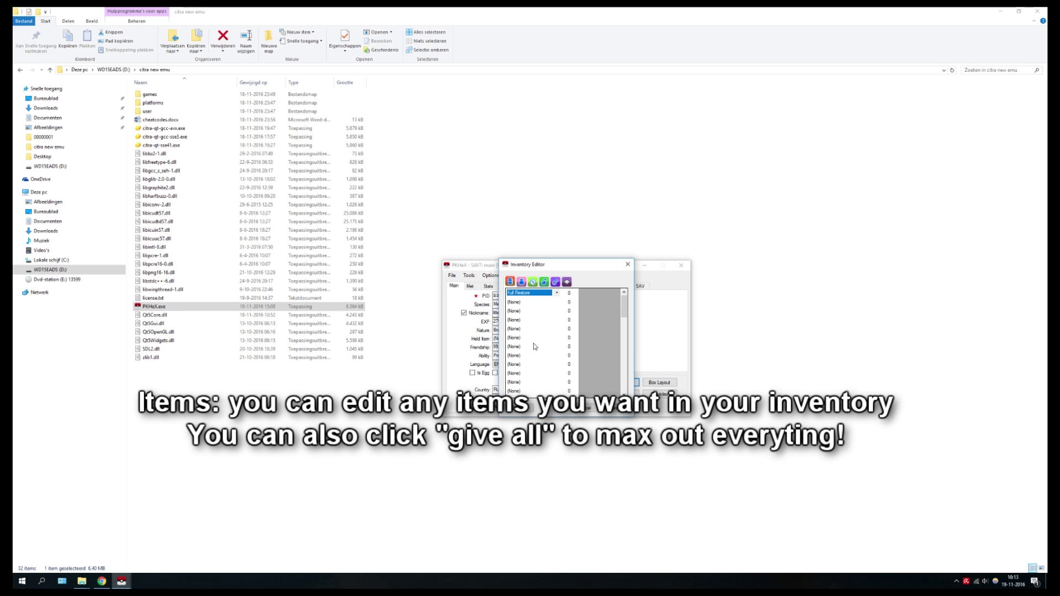
{"action": "left_click", "coordinate": [572, 294]}
{"action": "type", "text": "55"}
Add Rare Candy with a quantity of 888 to the second slot of the medicine pouch.
{"action": "left_click", "coordinate": [518, 302]}
{"action": "type", "text": "Ra"}
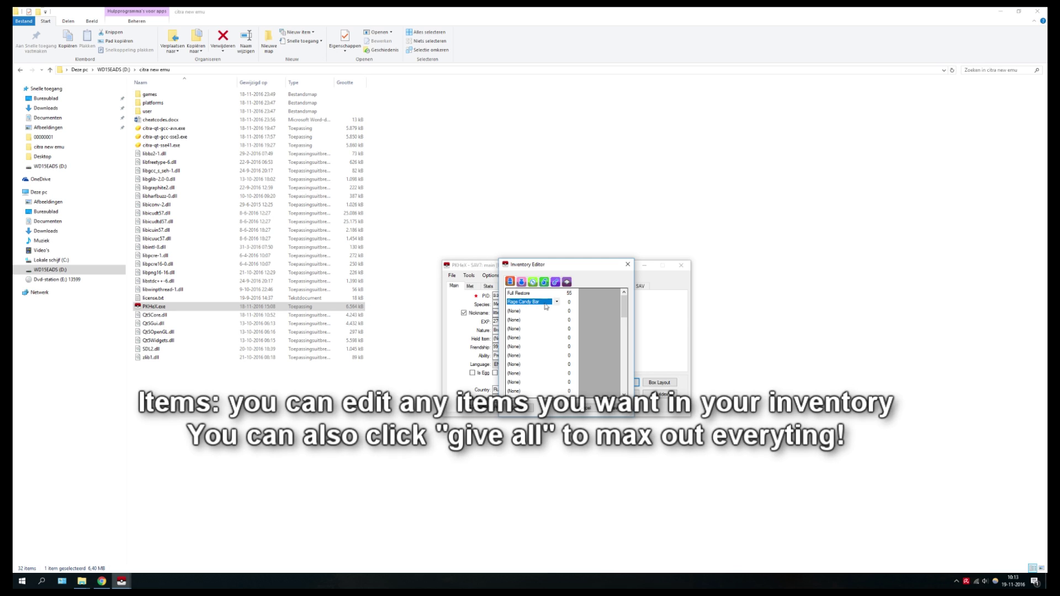
{"action": "type", "text": "re"}
{"action": "key", "text": "Down"}
{"action": "key", "text": "Return"}
{"action": "left_click", "coordinate": [571, 303]}
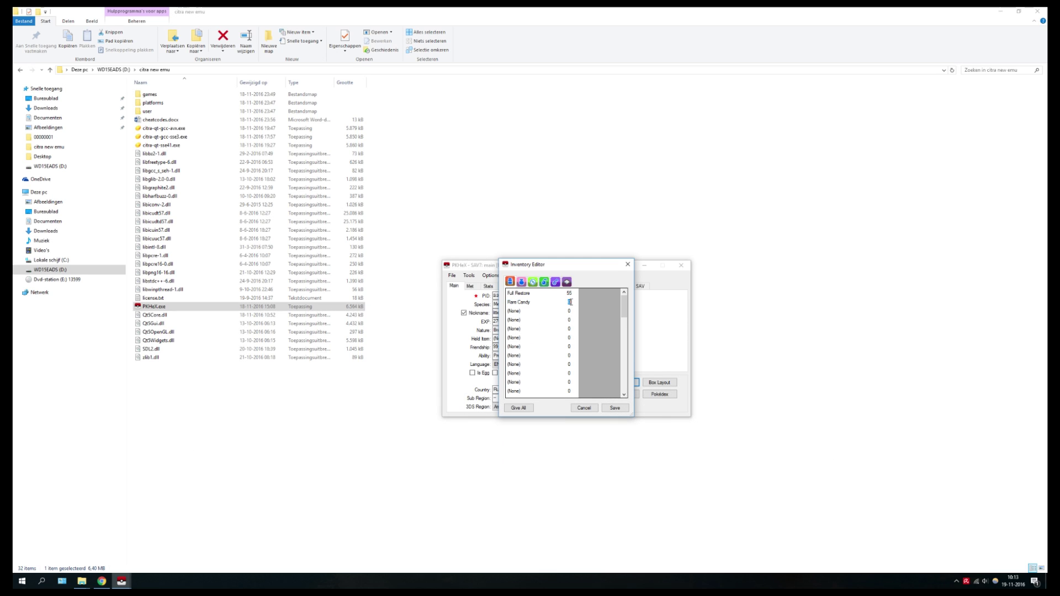
{"action": "type", "text": "888"}
Pick Max Elixir for the third medicine slot and save the inventory.
{"action": "left_click", "coordinate": [532, 311]}
{"action": "left_click", "coordinate": [531, 311]}
{"action": "scroll", "coordinate": [528, 411], "scroll_direction": "down", "scroll_amount": 4}
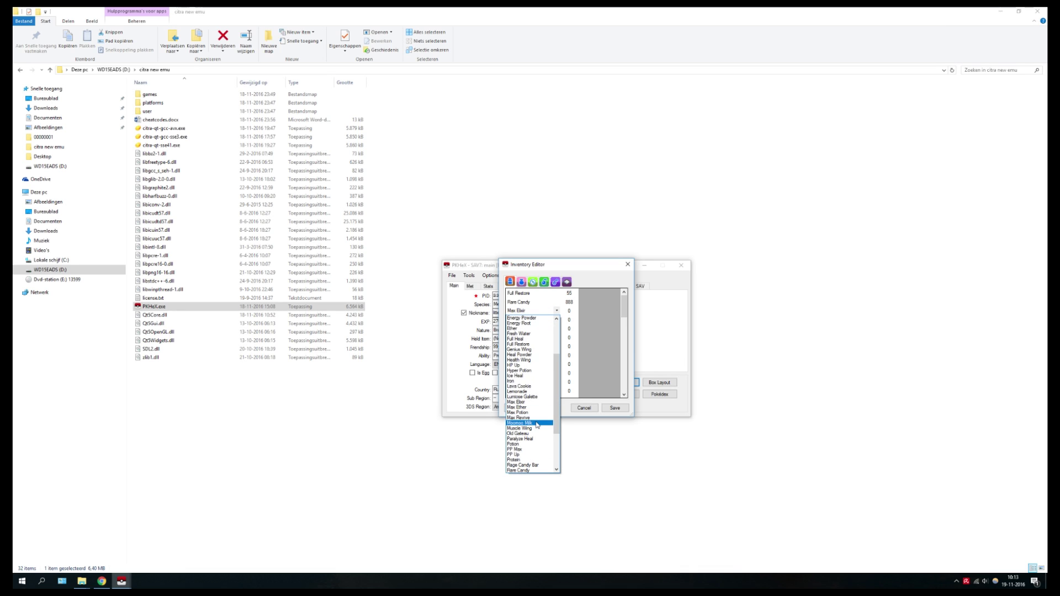
{"action": "scroll", "coordinate": [537, 426], "scroll_direction": "down", "scroll_amount": 1}
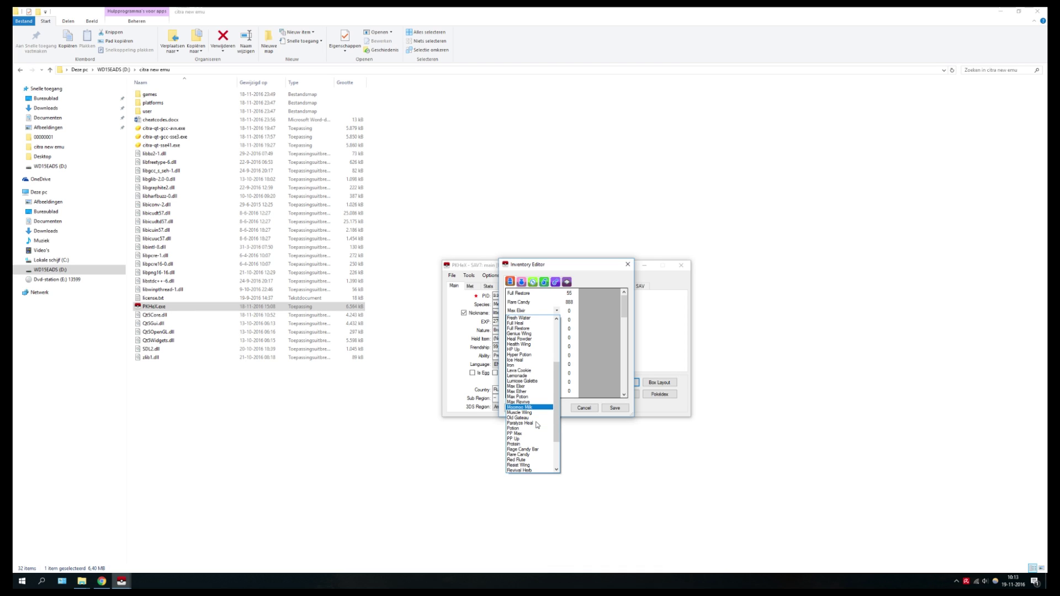
{"action": "scroll", "coordinate": [559, 413], "scroll_direction": "down", "scroll_amount": 1}
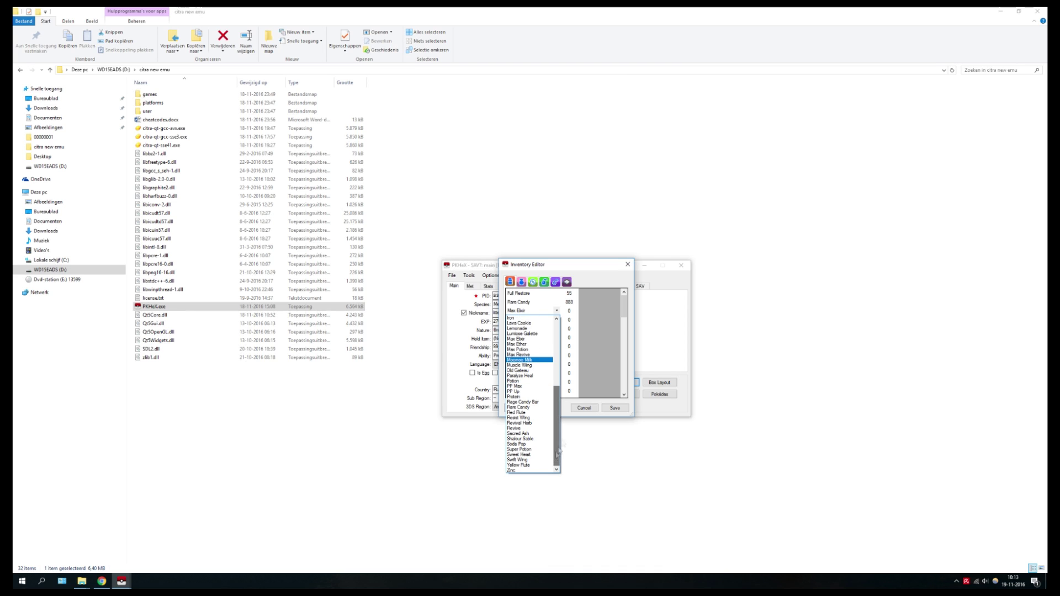
{"action": "left_click", "coordinate": [621, 345]}
{"action": "left_click", "coordinate": [615, 409]}
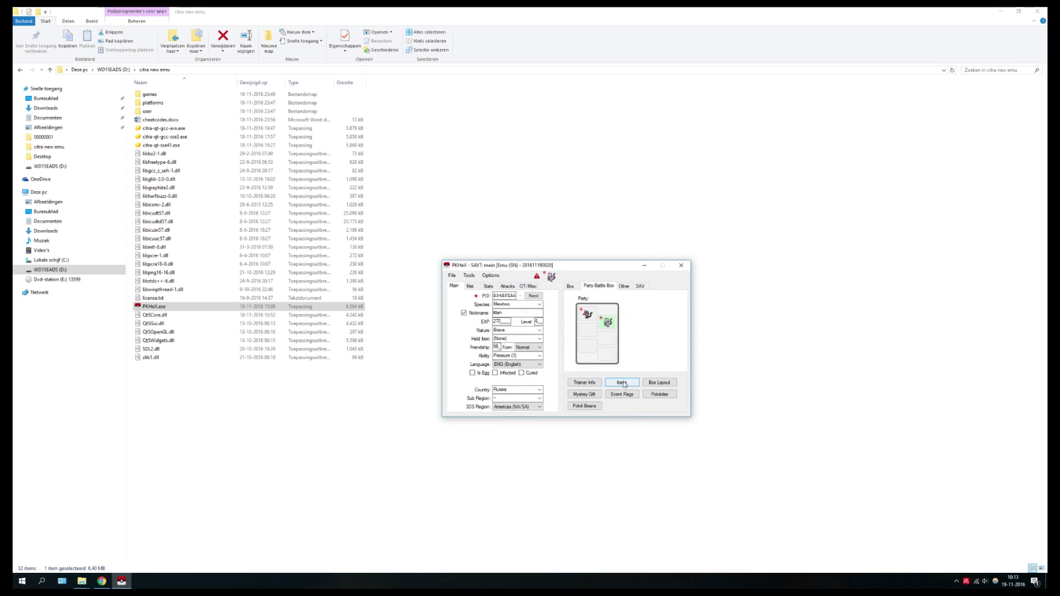
Add Master Ball as the first entry of the second inventory pouch and save the inventory.
{"action": "left_click", "coordinate": [618, 383]}
{"action": "left_click", "coordinate": [521, 282]}
{"action": "left_click", "coordinate": [531, 293]}
{"action": "left_click", "coordinate": [555, 293]}
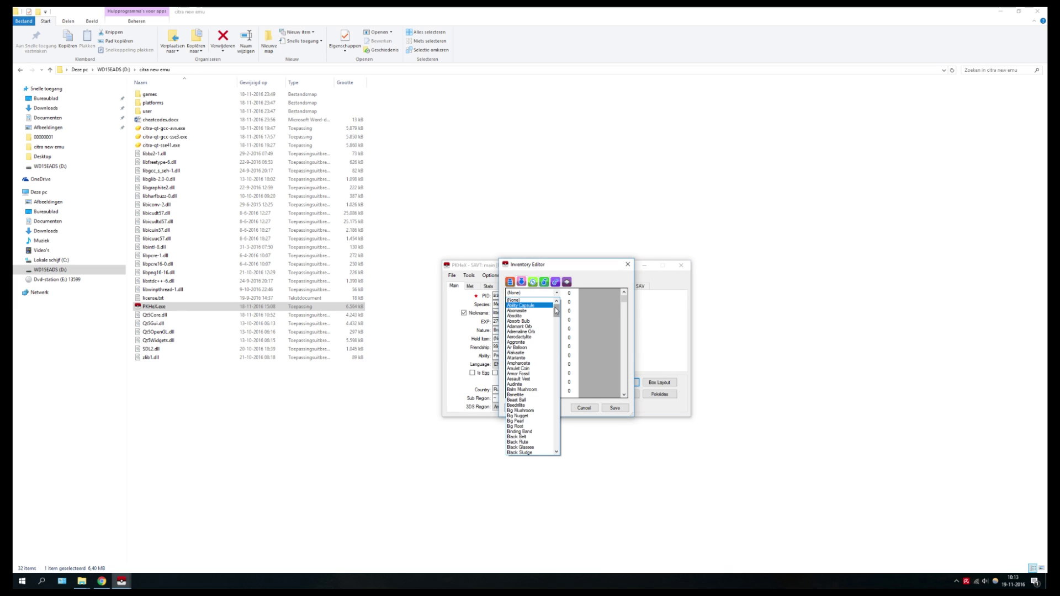
{"action": "type", "text": "m"}
{"action": "left_click_drag", "start_coordinate": [556, 369], "coordinate": [558, 381]}
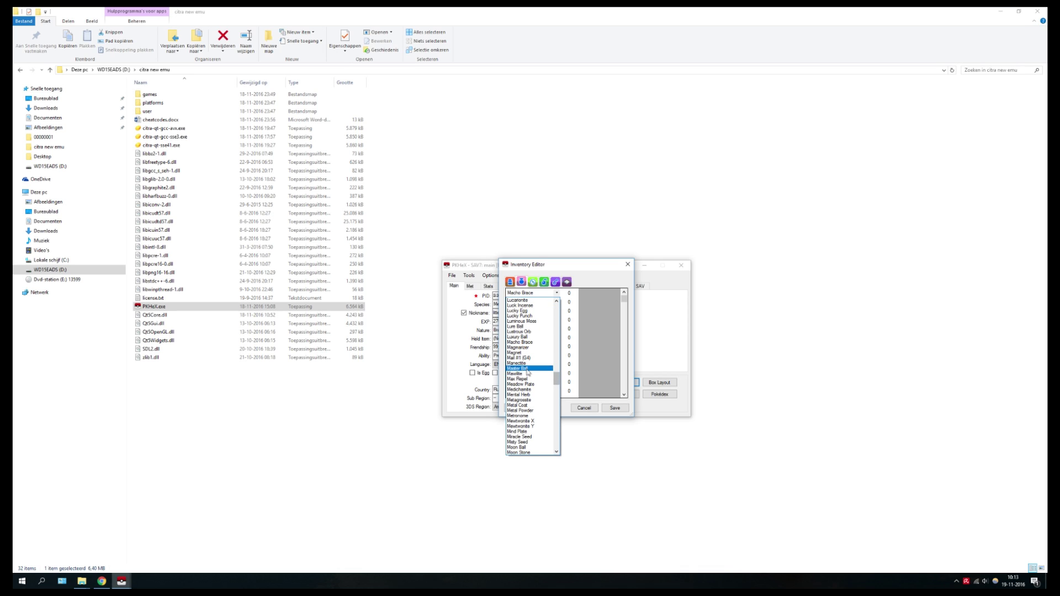
{"action": "left_click", "coordinate": [520, 368]}
{"action": "left_click", "coordinate": [570, 292]}
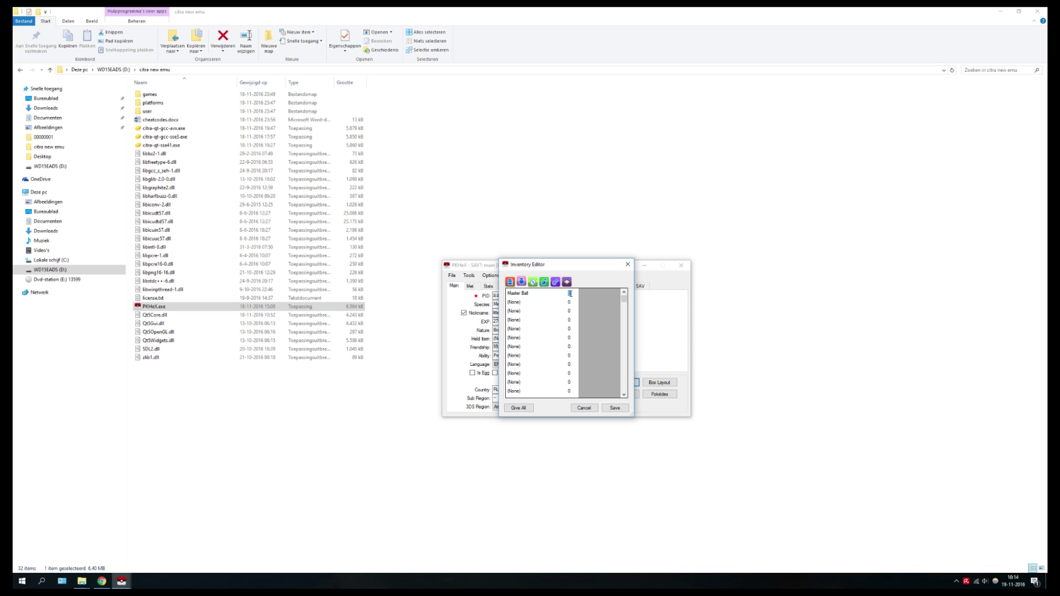
{"action": "left_click", "coordinate": [613, 408]}
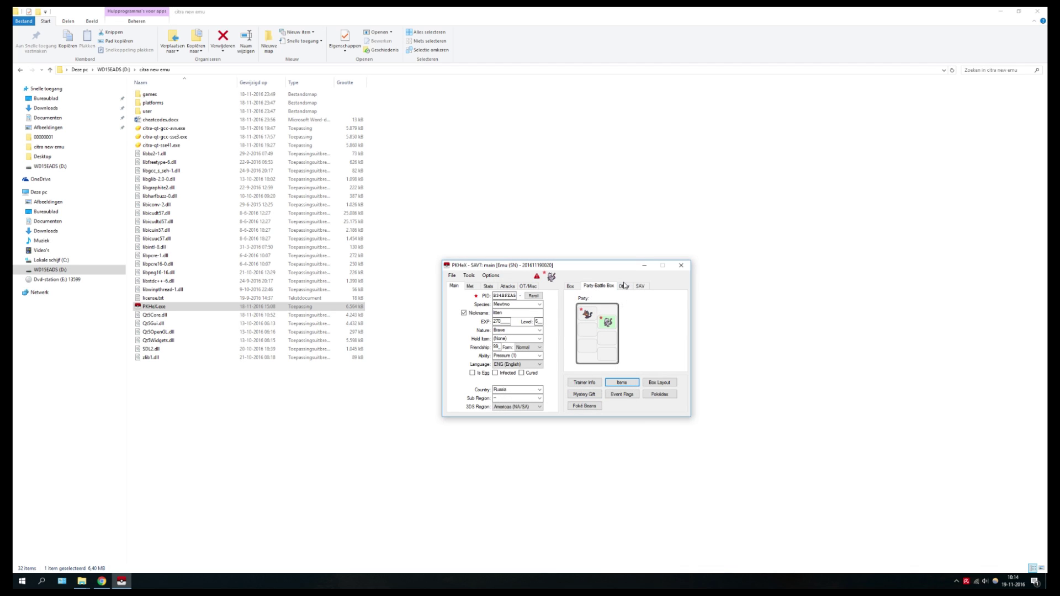
Examine the item choices in the last three inventory pouches, including the key items.
{"action": "left_click", "coordinate": [621, 382]}
{"action": "left_click", "coordinate": [567, 282]}
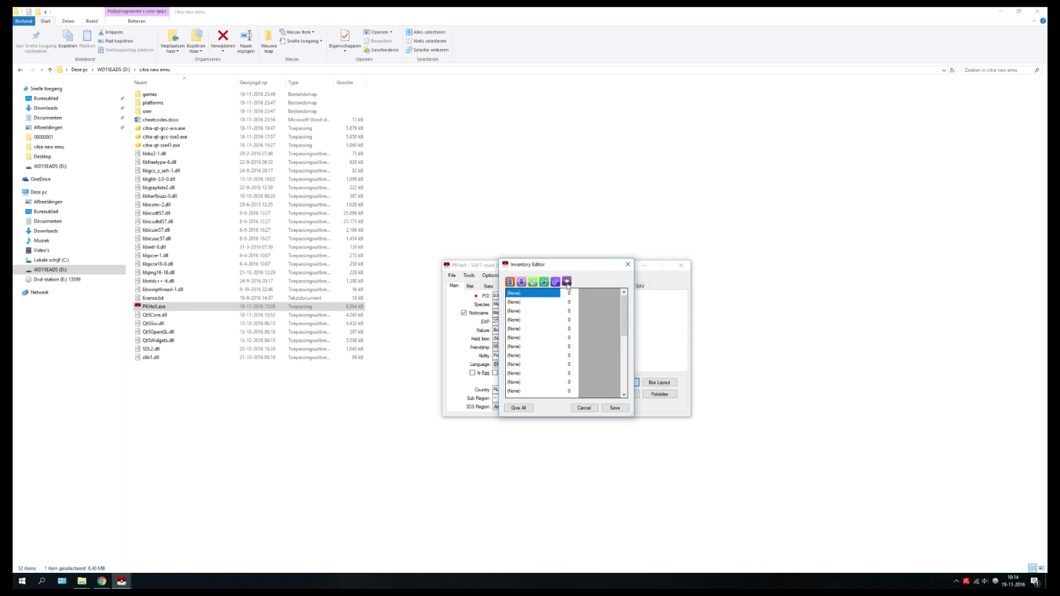
{"action": "left_click", "coordinate": [545, 283]}
{"action": "left_click", "coordinate": [543, 295]}
{"action": "left_click", "coordinate": [555, 293]}
{"action": "left_click", "coordinate": [556, 292]}
{"action": "left_click", "coordinate": [555, 282]}
{"action": "left_click", "coordinate": [546, 293]}
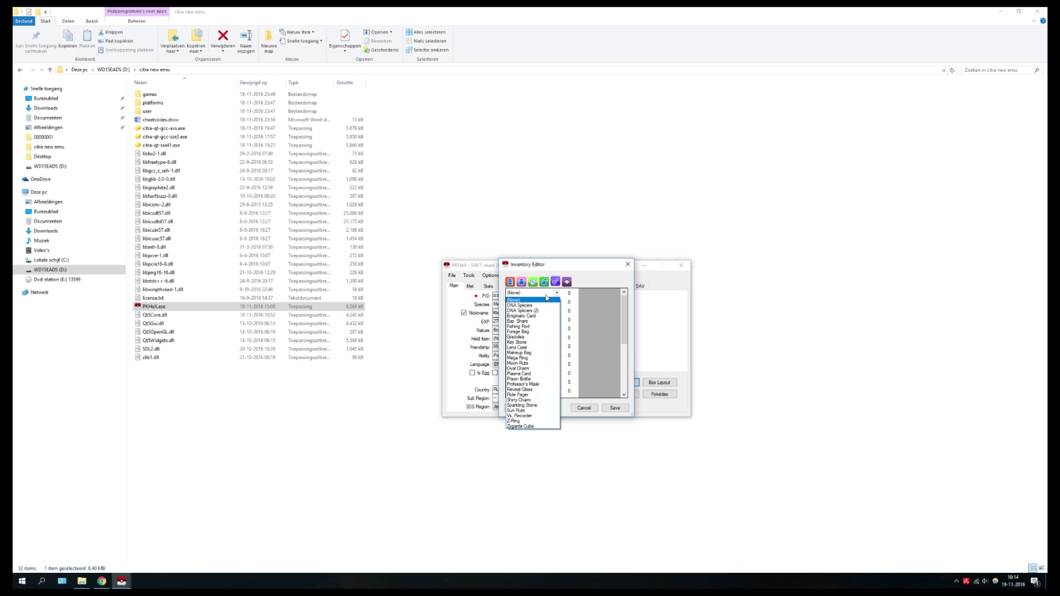
{"action": "left_click", "coordinate": [546, 298]}
{"action": "left_click", "coordinate": [546, 293]}
Give all items in the third inventory pouch and save the inventory.
{"action": "left_click", "coordinate": [533, 282]}
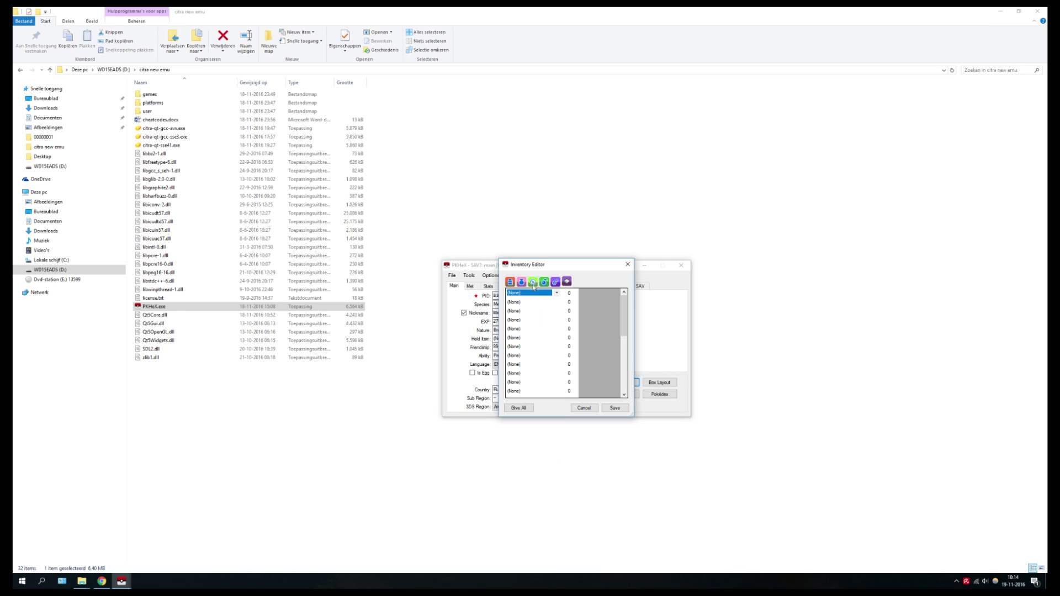
{"action": "left_click", "coordinate": [550, 293]}
{"action": "left_click", "coordinate": [530, 294]}
{"action": "left_click", "coordinate": [518, 408]}
{"action": "left_click", "coordinate": [614, 408]}
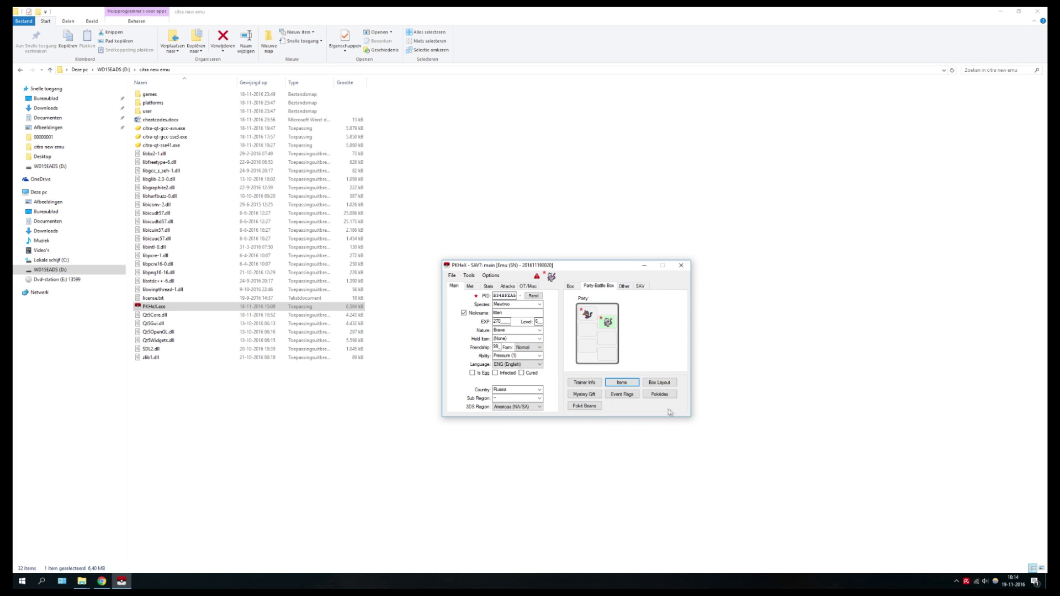
Toggle the Received Magearna Gift and Is Alolan Champion event flags and save the event flags.
{"action": "left_click", "coordinate": [622, 394]}
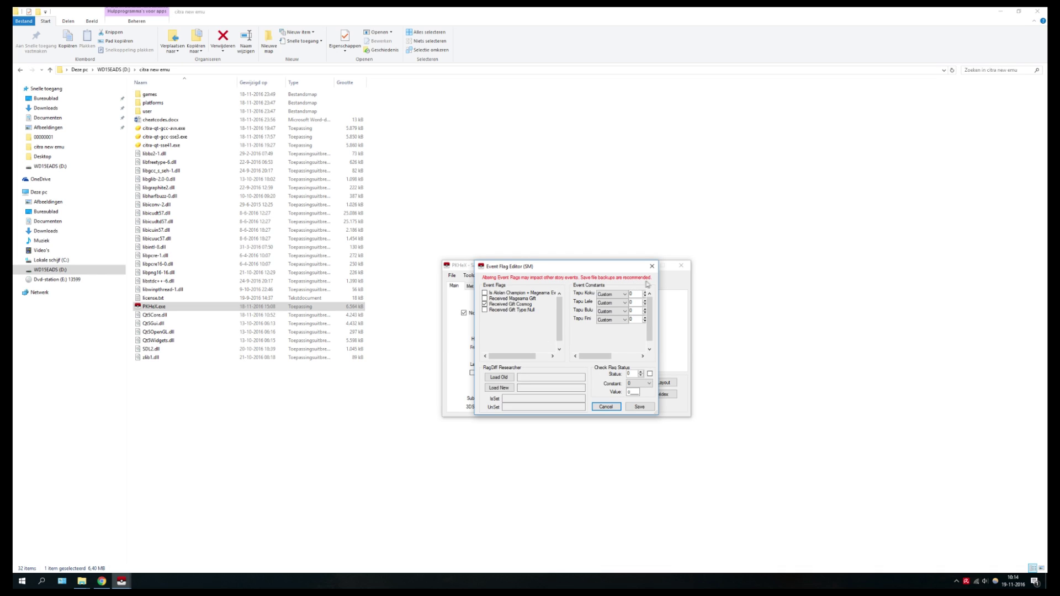
{"action": "left_click", "coordinate": [485, 298]}
{"action": "left_click", "coordinate": [485, 293]}
{"action": "left_click_drag", "start_coordinate": [520, 356], "coordinate": [532, 356]}
{"action": "left_click", "coordinate": [625, 295]}
{"action": "left_click", "coordinate": [625, 296]}
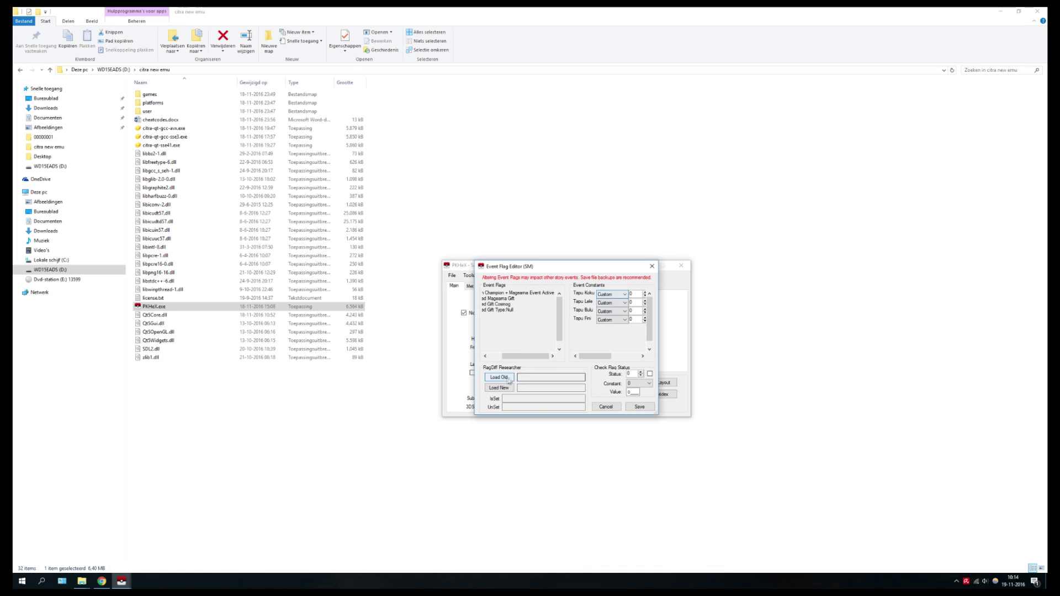
{"action": "left_click", "coordinate": [636, 407]}
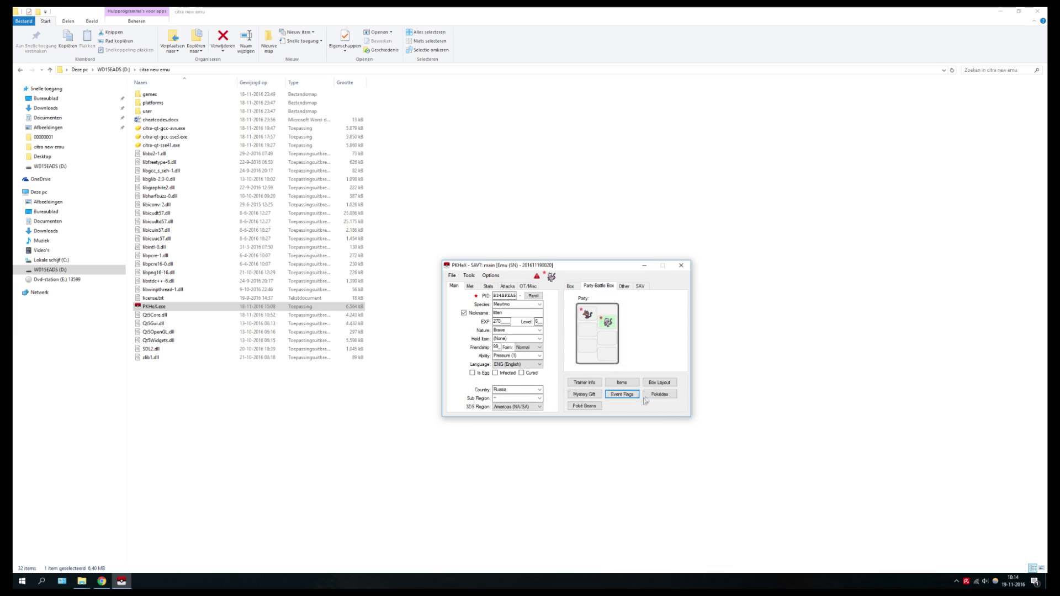
Look through the species entries in the Pokédex editor and close it without saving.
{"action": "left_click", "coordinate": [662, 393]}
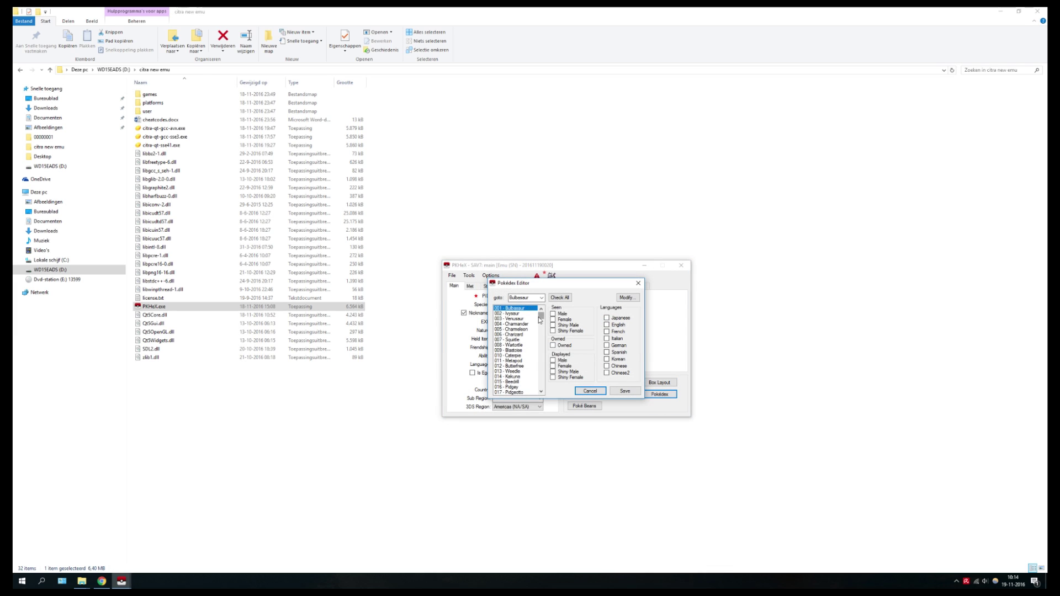
{"action": "left_click_drag", "start_coordinate": [541, 320], "coordinate": [534, 330]}
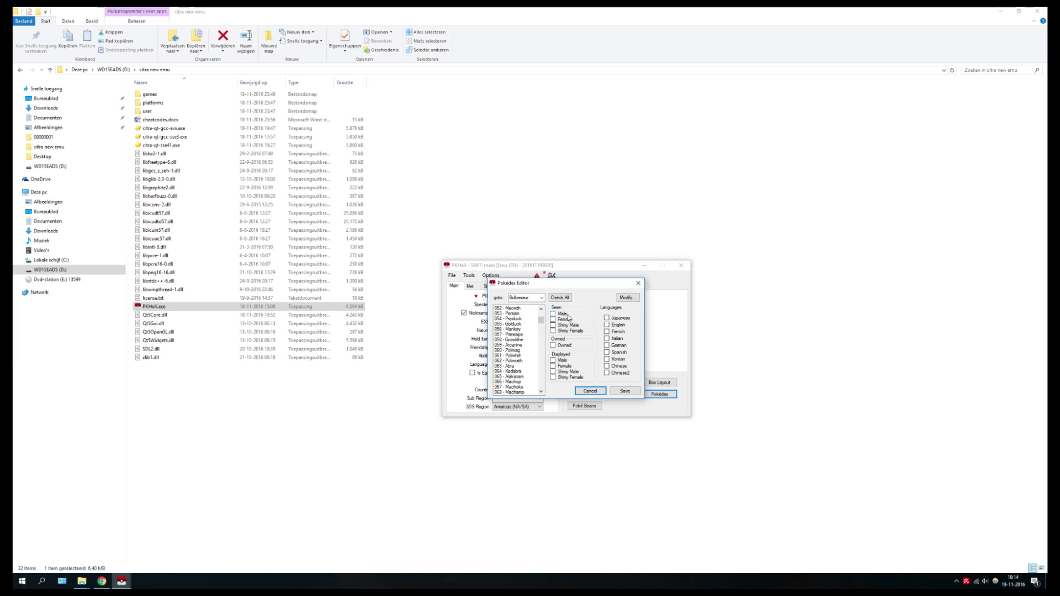
{"action": "left_click", "coordinate": [637, 283]}
Set every Poké Bean quantity to 255 at once and save the beans.
{"action": "left_click", "coordinate": [585, 406]}
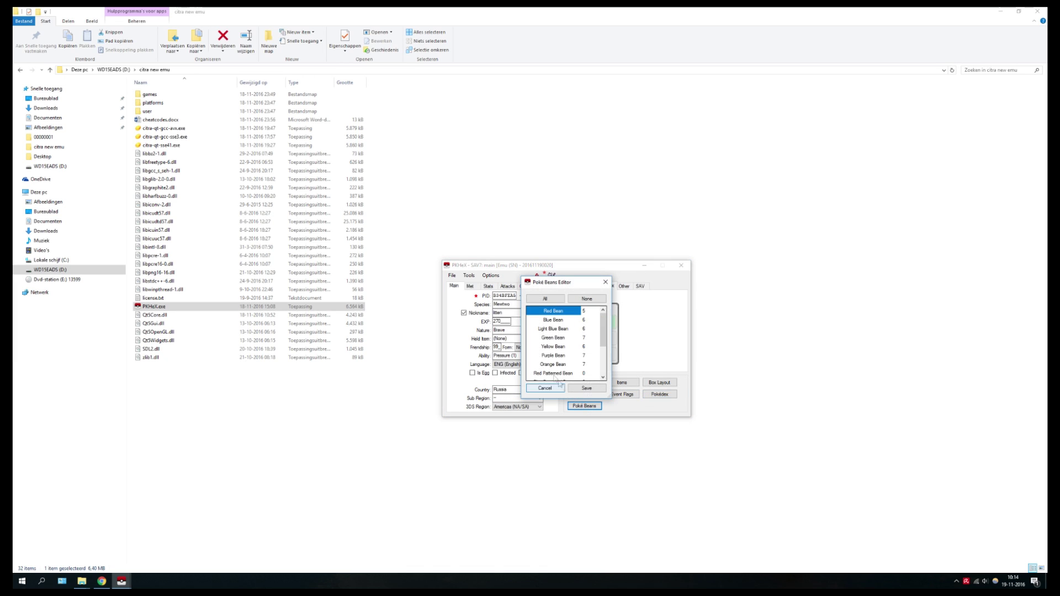
{"action": "scroll", "coordinate": [590, 326], "scroll_direction": "down", "scroll_amount": 3}
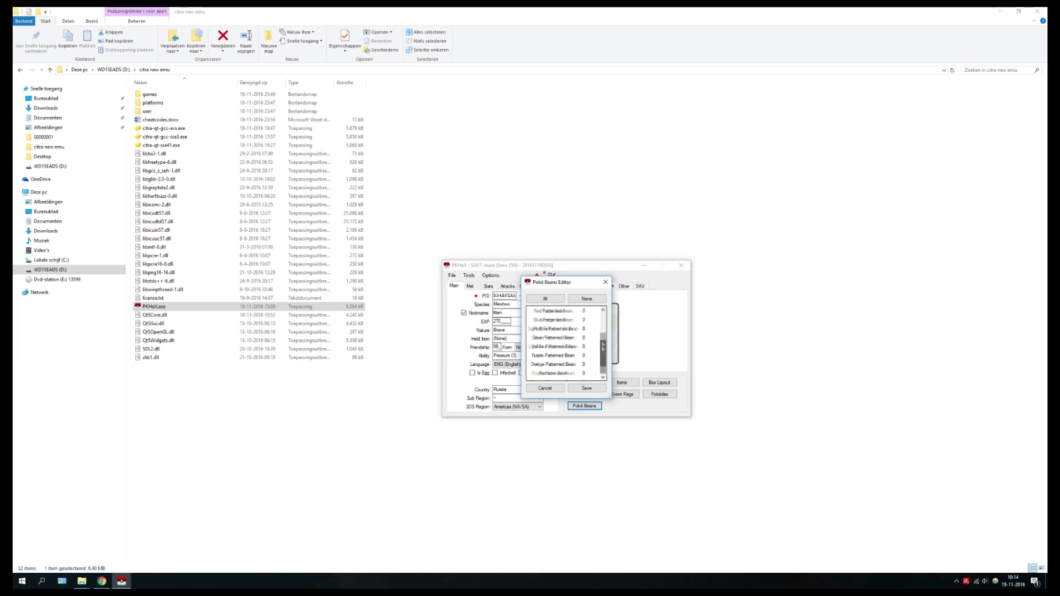
{"action": "scroll", "coordinate": [590, 326], "scroll_direction": "up", "scroll_amount": 3}
{"action": "left_click", "coordinate": [545, 299]}
{"action": "scroll", "coordinate": [602, 353], "scroll_direction": "down", "scroll_amount": 3}
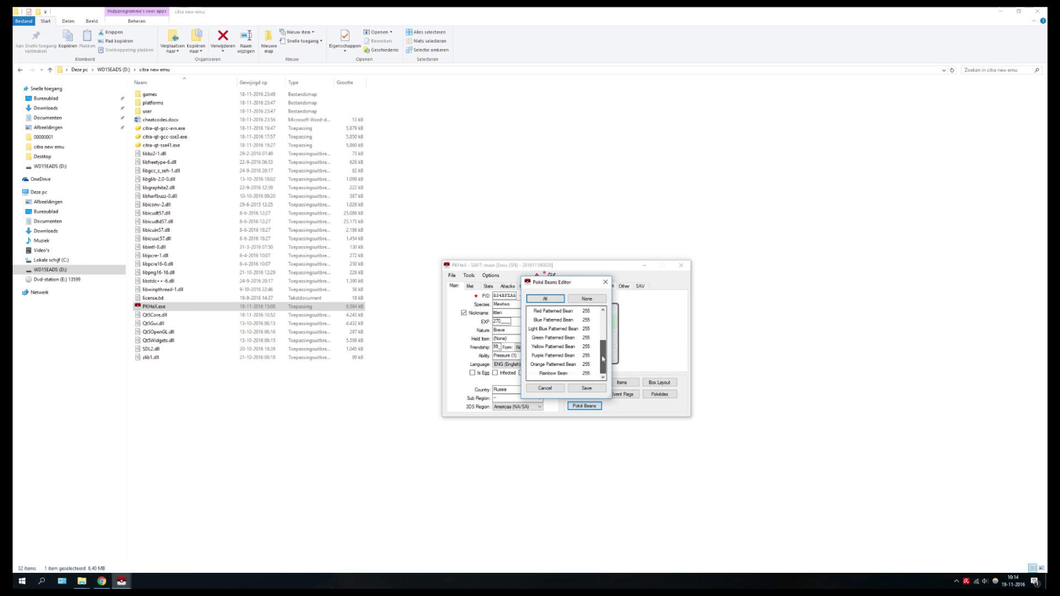
{"action": "scroll", "coordinate": [603, 359], "scroll_direction": "up", "scroll_amount": 3}
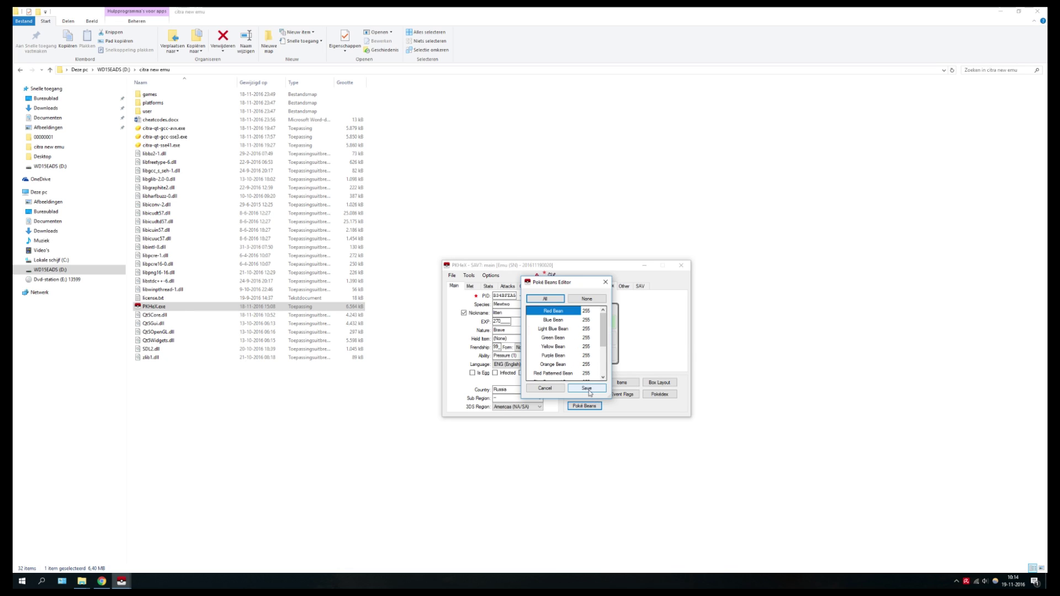
{"action": "left_click", "coordinate": [587, 389]}
Go back to Box 1 and change the loaded Mewtwo's species to Infernape.
{"action": "left_click", "coordinate": [640, 287]}
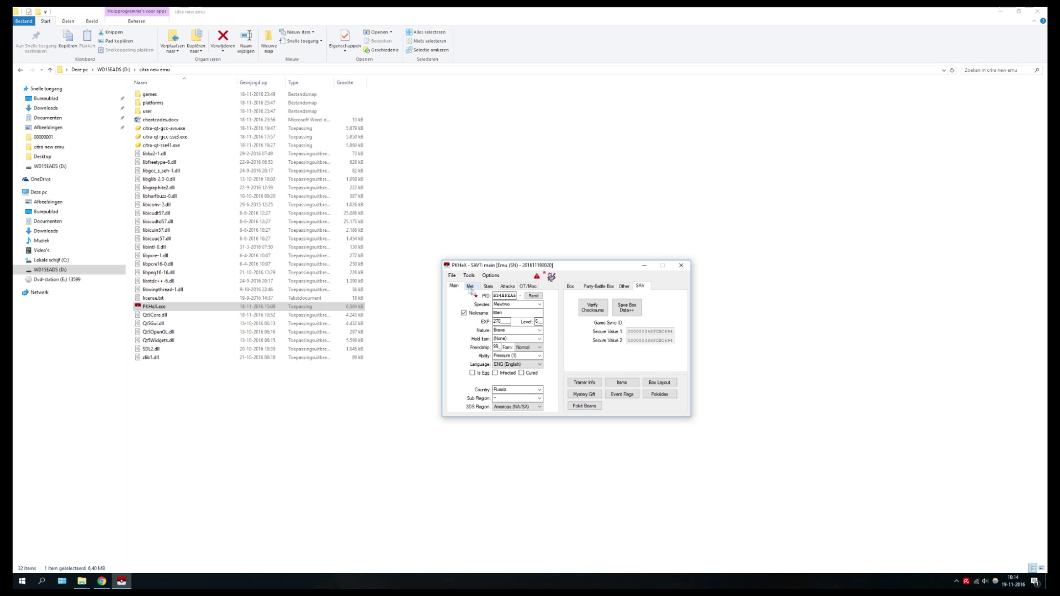
{"action": "left_click", "coordinate": [571, 288]}
{"action": "right_click", "coordinate": [591, 312]}
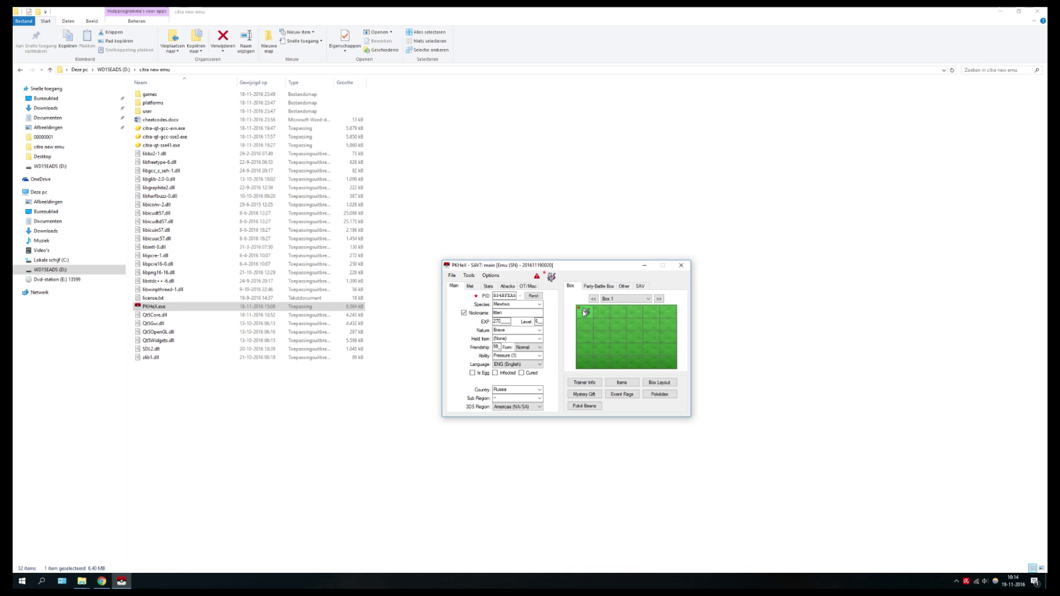
{"action": "left_click", "coordinate": [613, 303]}
{"action": "left_click", "coordinate": [616, 308]}
{"action": "left_click", "coordinate": [543, 306]}
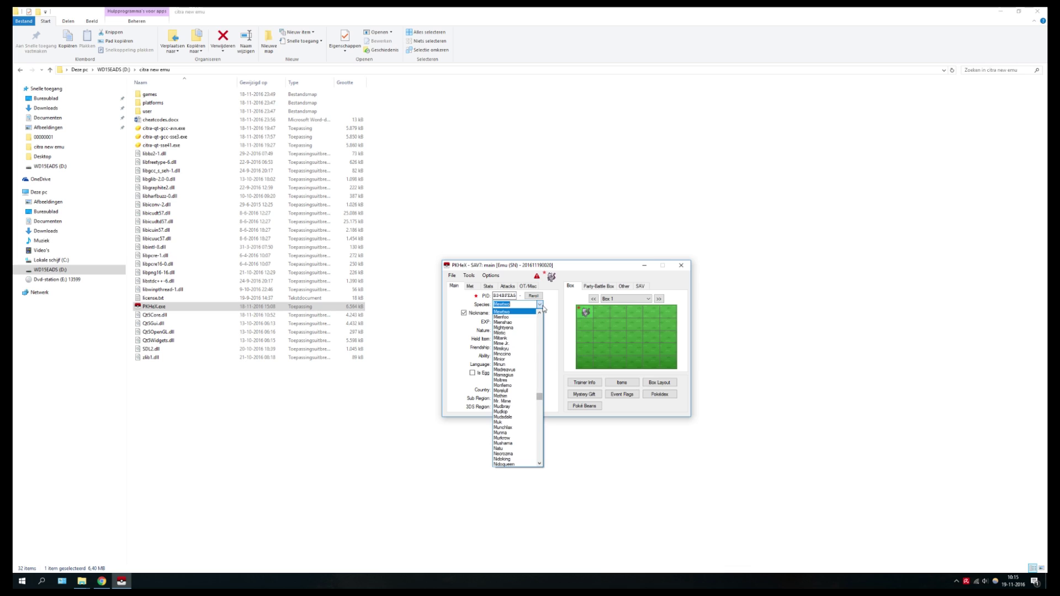
{"action": "type", "text": "infernape"}
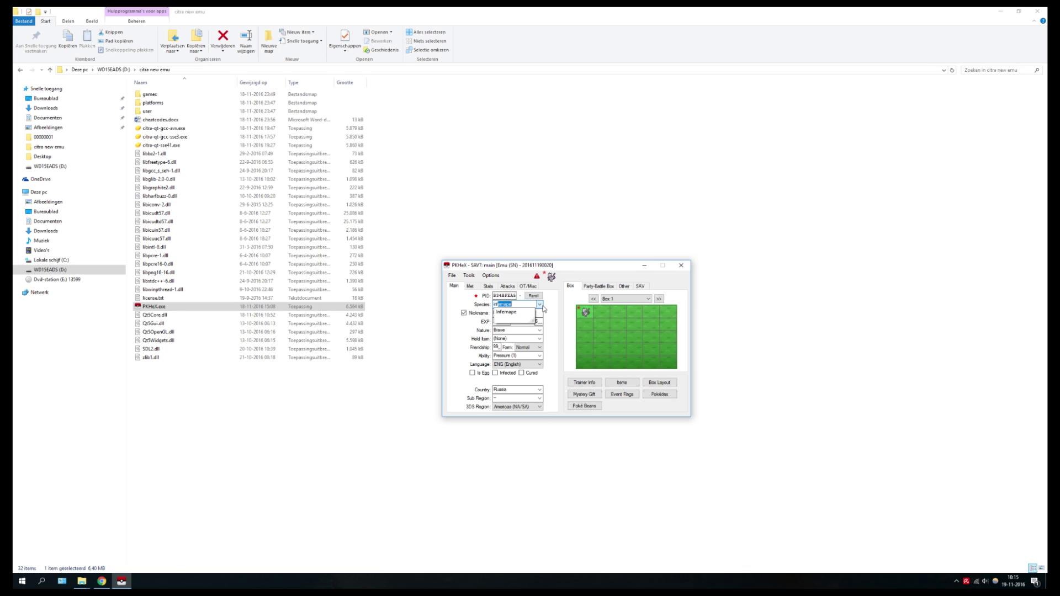
{"action": "left_click", "coordinate": [518, 316]}
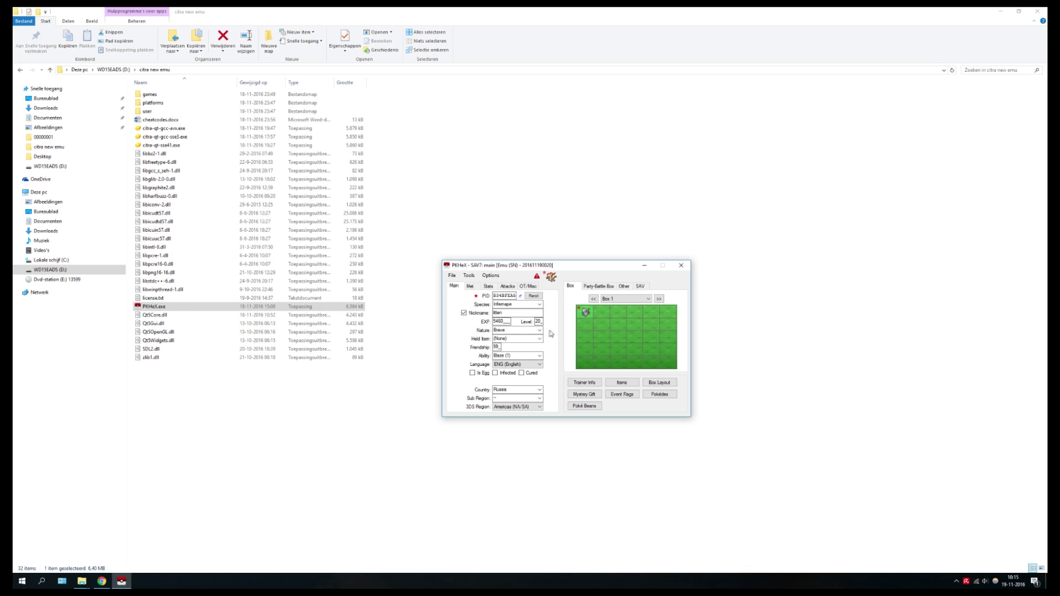
Set Infernape's first current move to Blast Burn, declining the suggested move set, and its second move to Stone Edge.
{"action": "left_click", "coordinate": [470, 287]}
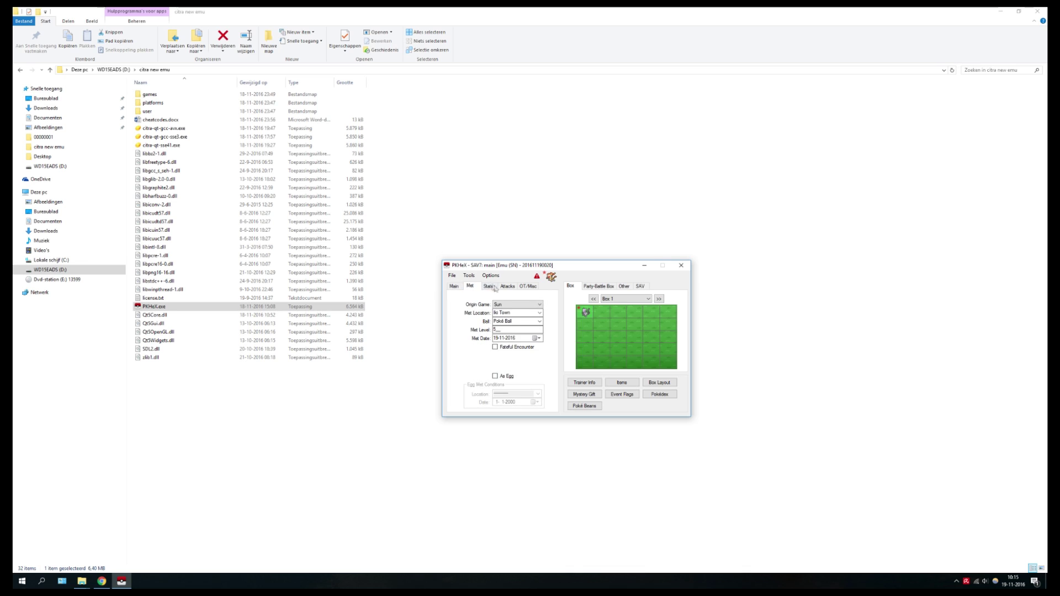
{"action": "left_click", "coordinate": [489, 286]}
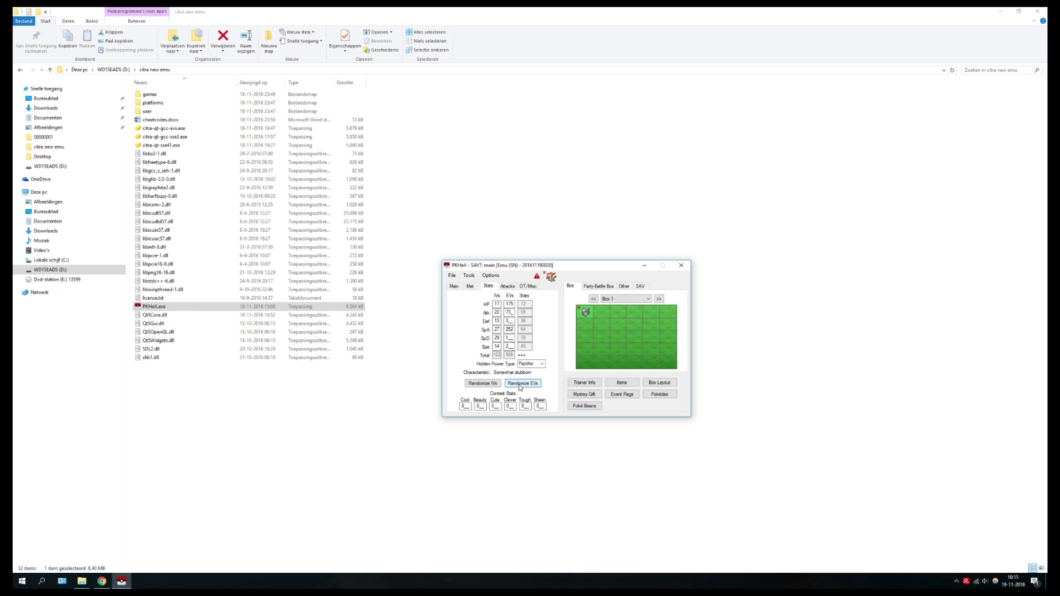
{"action": "left_click", "coordinate": [509, 290]}
{"action": "left_click", "coordinate": [507, 312]}
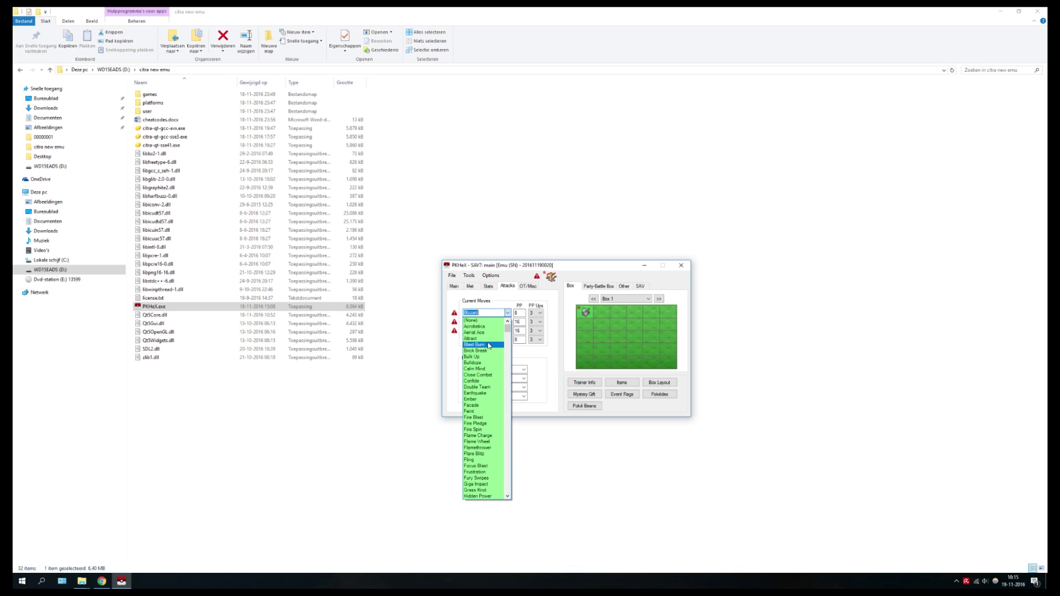
{"action": "left_click", "coordinate": [489, 346]}
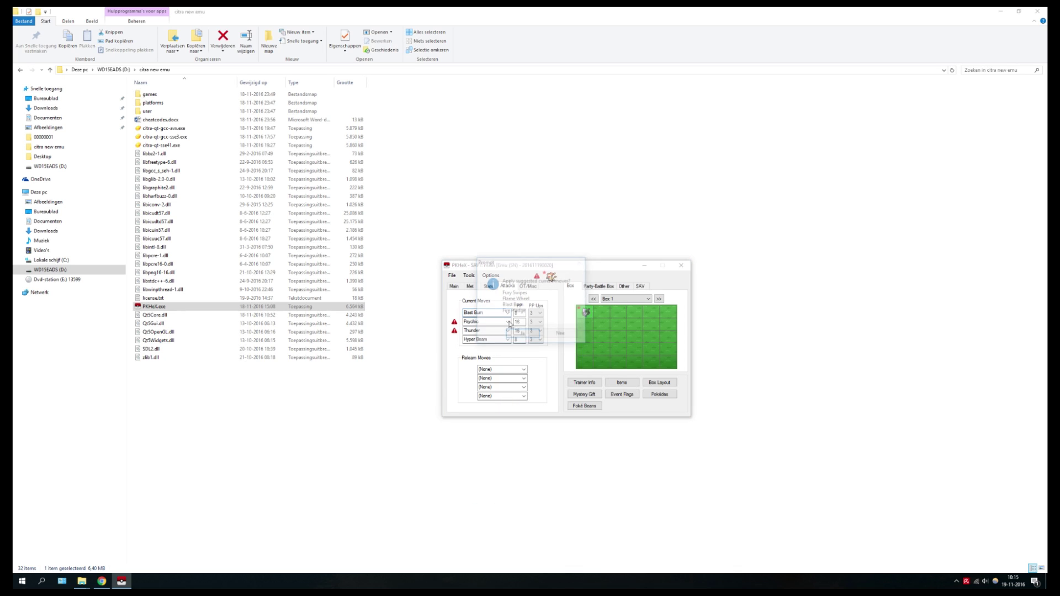
{"action": "left_click", "coordinate": [560, 338]}
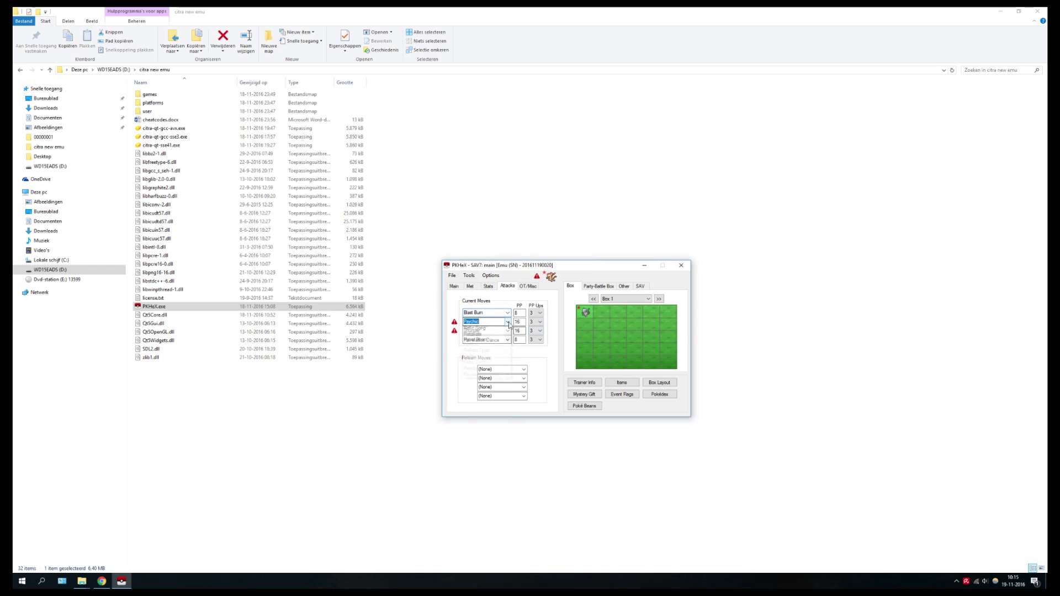
{"action": "left_click", "coordinate": [507, 322]}
{"action": "left_click_drag", "start_coordinate": [508, 456], "coordinate": [507, 353]}
{"action": "scroll", "coordinate": [491, 398], "scroll_direction": "up", "scroll_amount": 3}
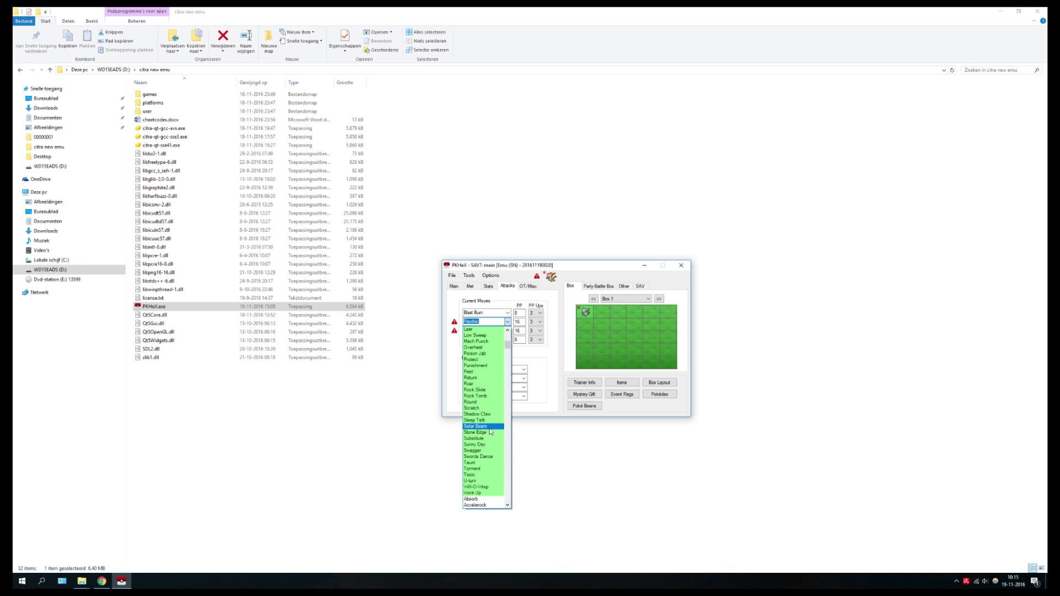
{"action": "left_click", "coordinate": [490, 433]}
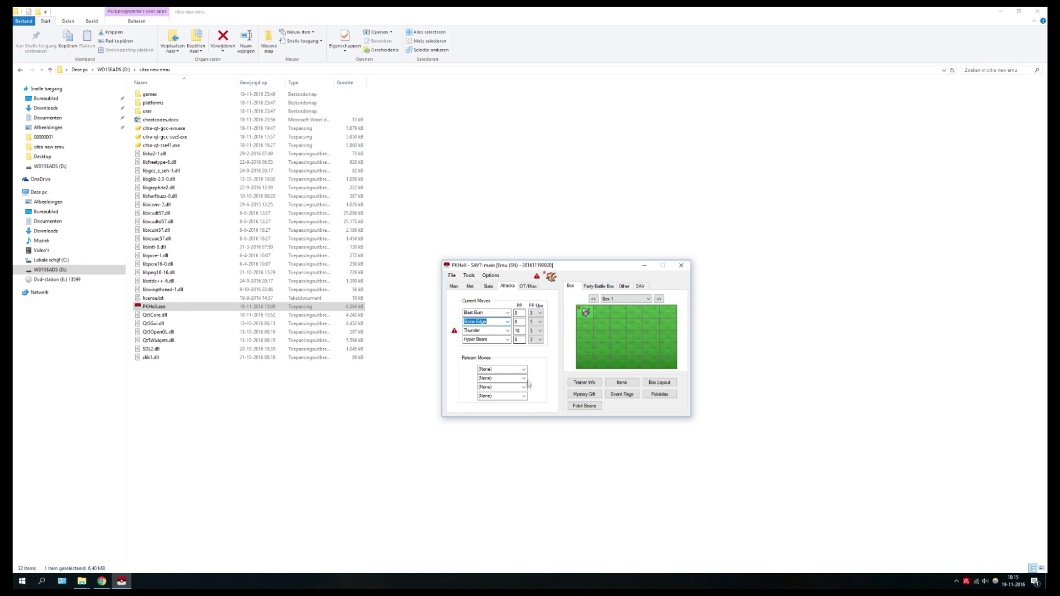
Store the edited Infernape in the first slot of Box 1.
{"action": "left_click", "coordinate": [585, 314]}
{"action": "left_click", "coordinate": [602, 327]}
{"action": "left_click", "coordinate": [455, 286]}
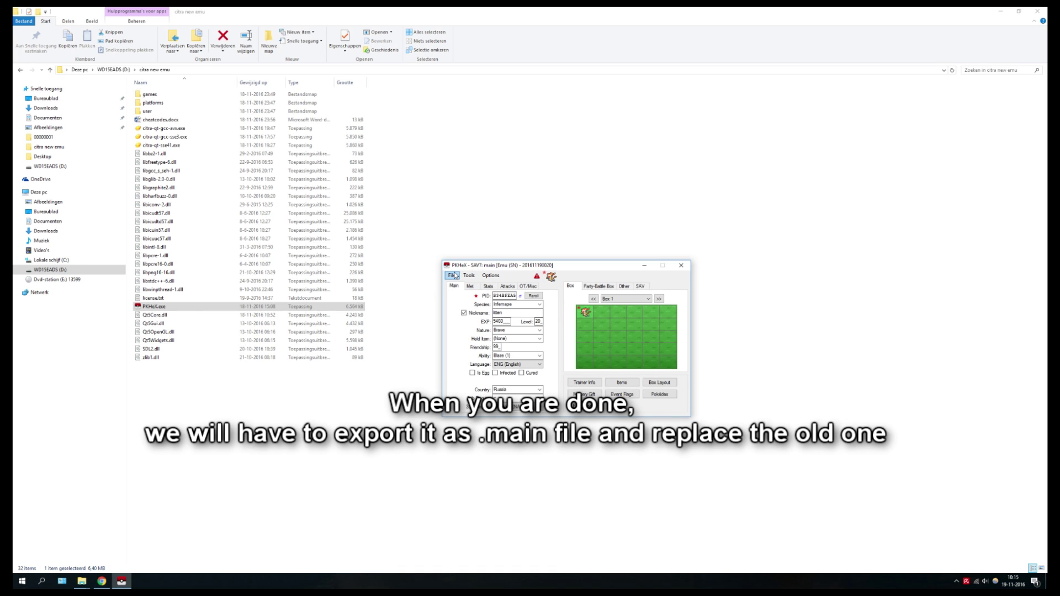
Start exporting the save as main and select the existing main file as the target.
{"action": "left_click", "coordinate": [453, 275]}
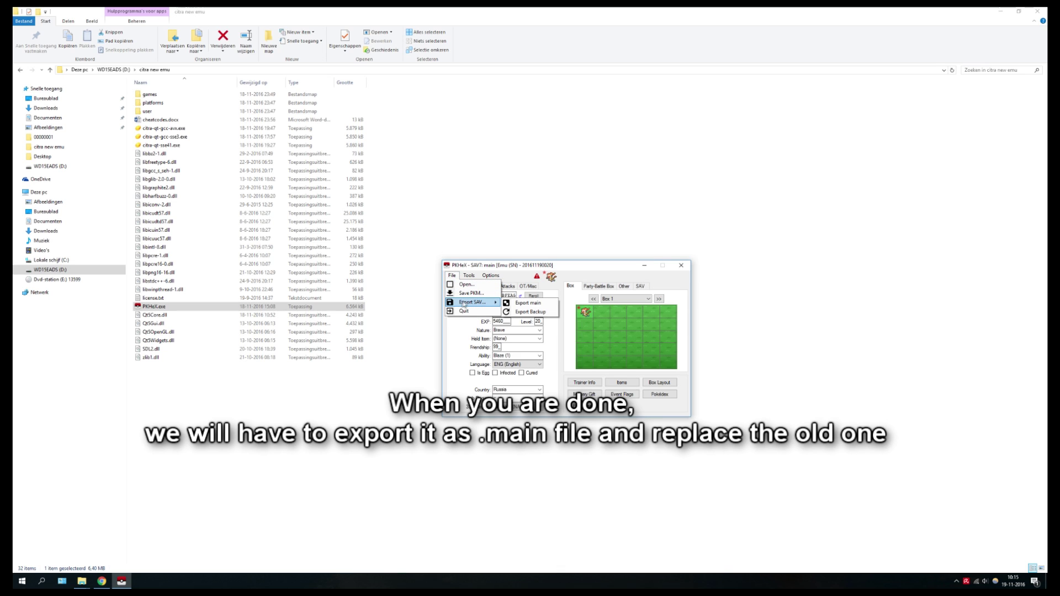
{"action": "left_click", "coordinate": [527, 304]}
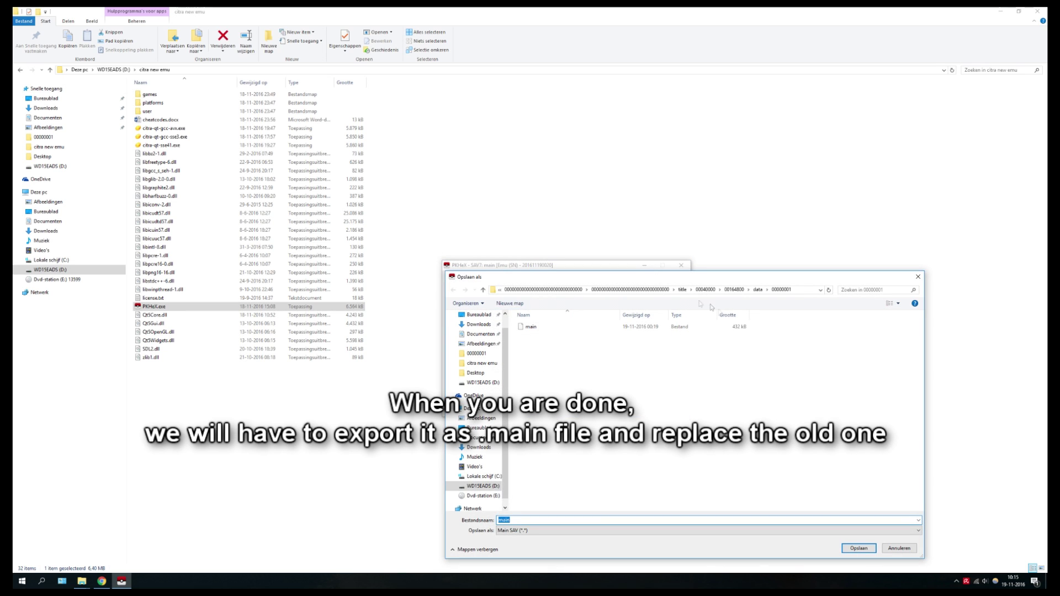
{"action": "left_click", "coordinate": [584, 329]}
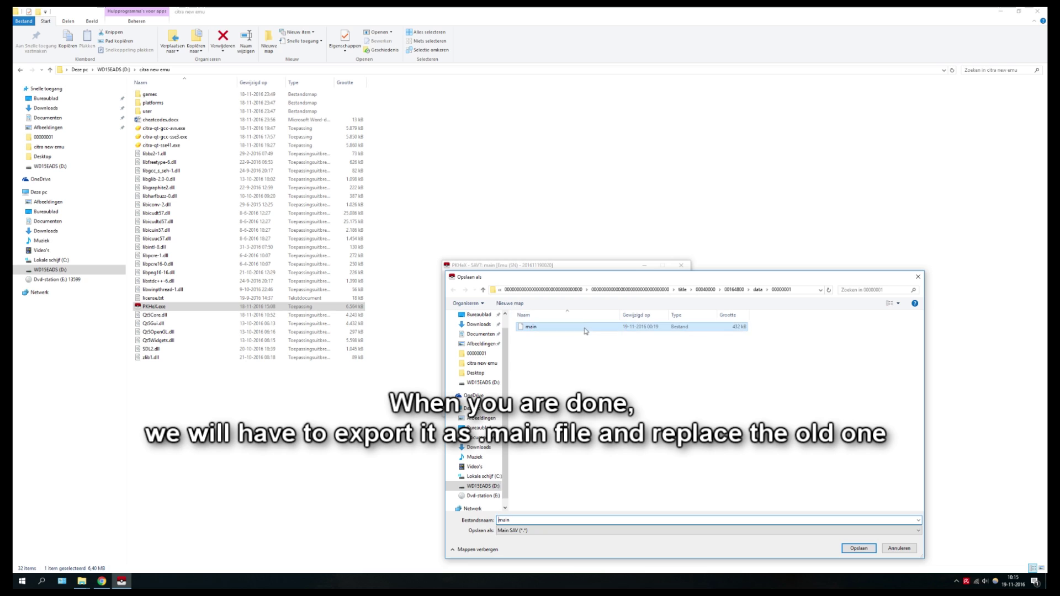
Browse from the citra new emu folder through its user folder down to the game's 00164800 data folder 00000001.
{"action": "left_click", "coordinate": [550, 290]}
{"action": "left_click", "coordinate": [588, 291]}
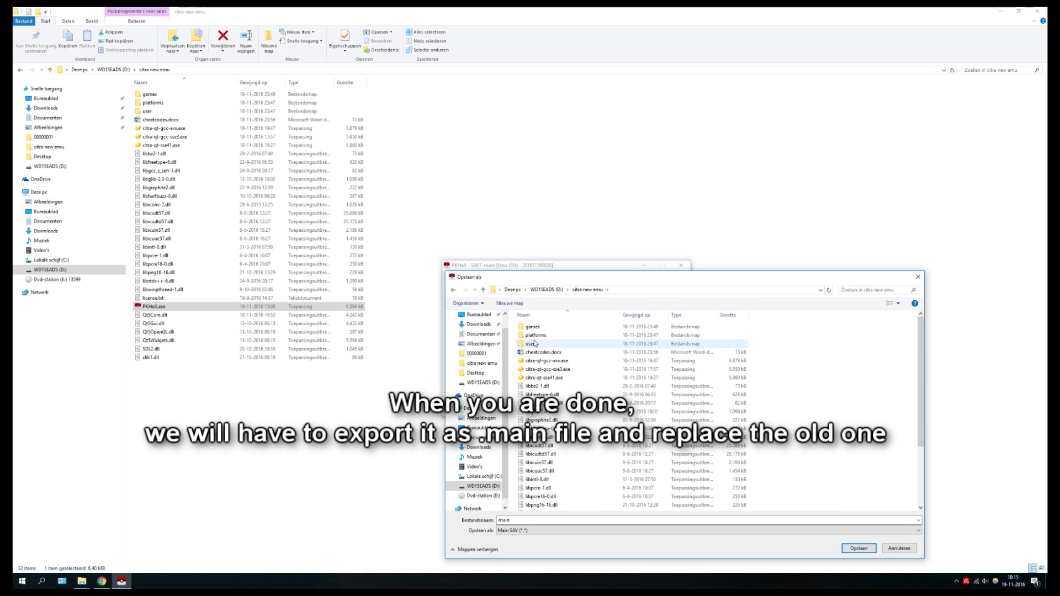
{"action": "double_click", "coordinate": [552, 344]}
{"action": "double_click", "coordinate": [553, 353]}
{"action": "double_click", "coordinate": [546, 327]}
{"action": "left_click", "coordinate": [544, 336]}
{"action": "double_click", "coordinate": [544, 336]}
{"action": "left_click", "coordinate": [453, 290]}
{"action": "left_click", "coordinate": [553, 330]}
{"action": "double_click", "coordinate": [552, 330]}
{"action": "double_click", "coordinate": [554, 329]}
{"action": "left_click", "coordinate": [545, 335]}
{"action": "double_click", "coordinate": [545, 335]}
{"action": "double_click", "coordinate": [550, 331]}
{"action": "left_click", "coordinate": [550, 335]}
{"action": "double_click", "coordinate": [550, 335]}
{"action": "double_click", "coordinate": [547, 326]}
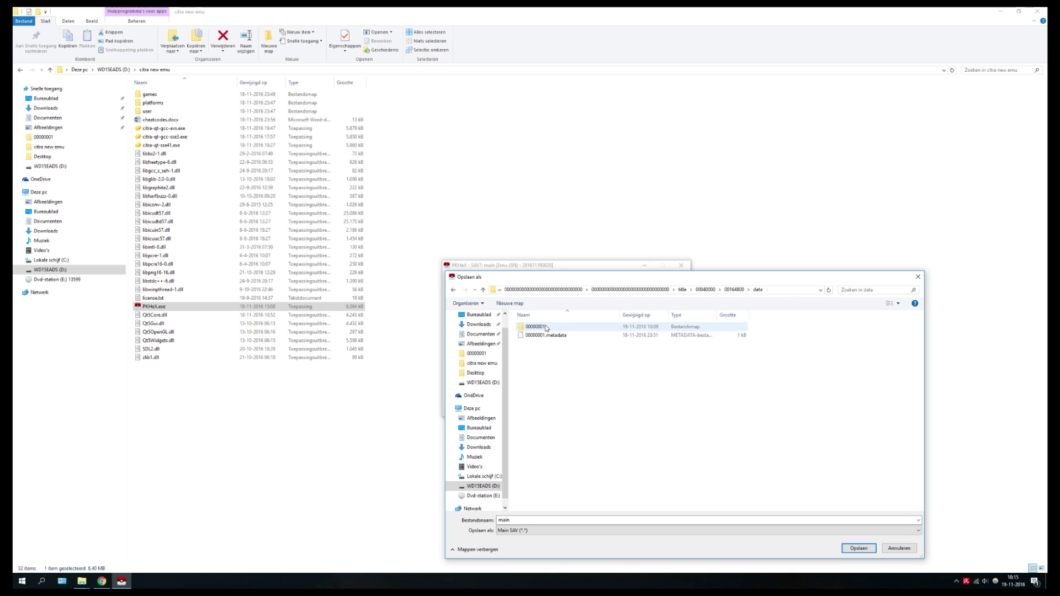
{"action": "double_click", "coordinate": [550, 329]}
Export the save over the existing main file, confirming the replacement, and close PKHeX.
{"action": "left_click", "coordinate": [540, 330]}
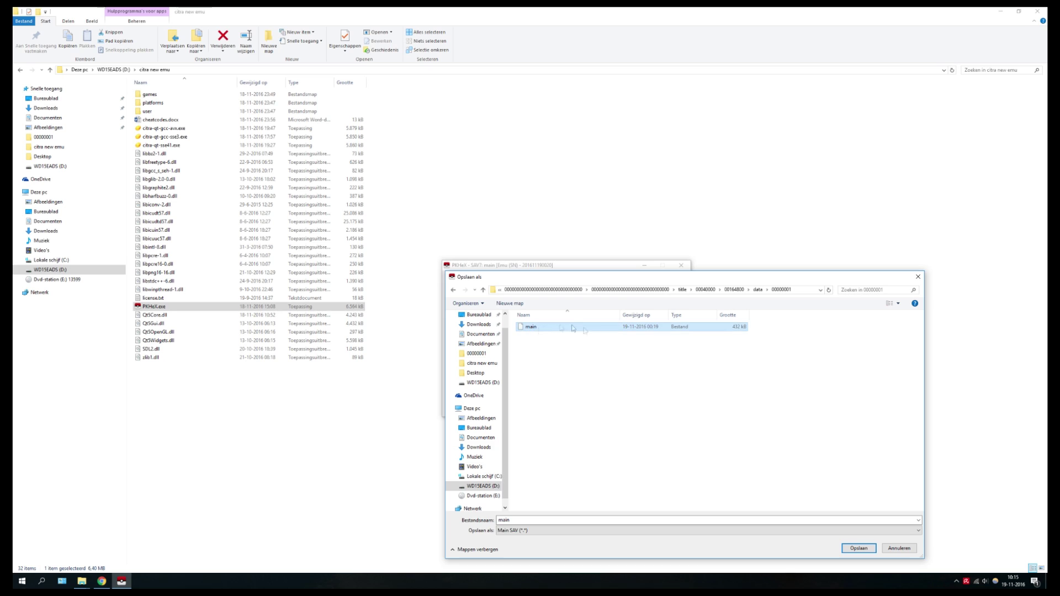
{"action": "left_click", "coordinate": [859, 549]}
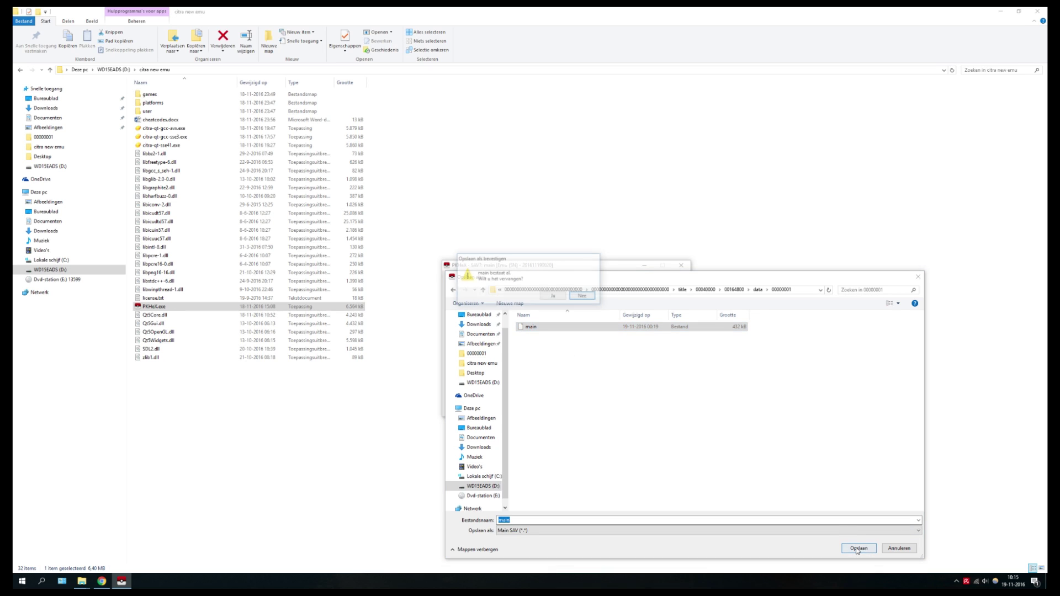
{"action": "left_click", "coordinate": [555, 297]}
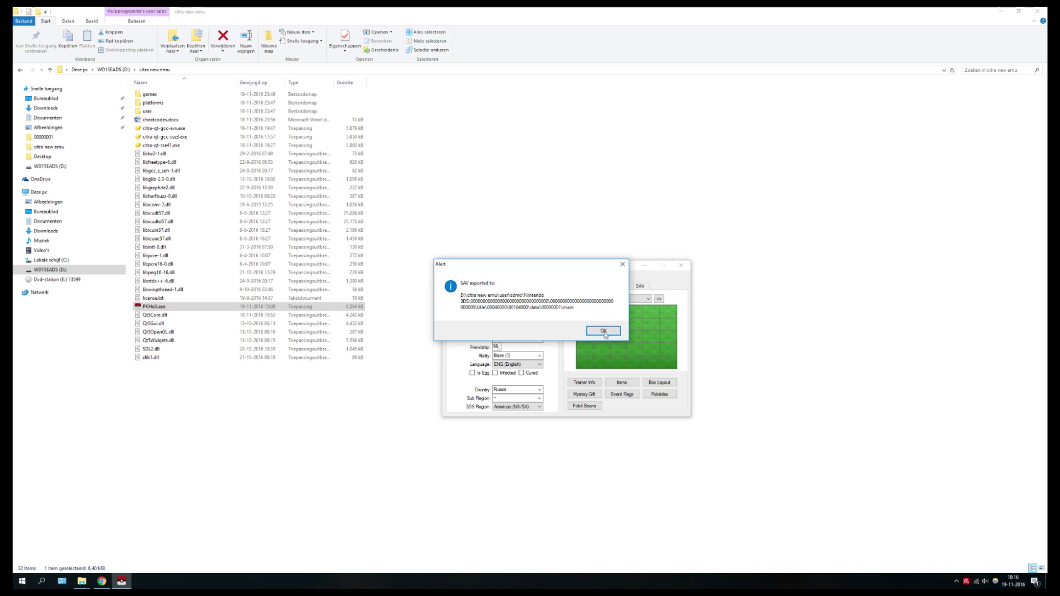
{"action": "left_click", "coordinate": [605, 332]}
{"action": "left_click_drag", "start_coordinate": [563, 270], "coordinate": [596, 270]}
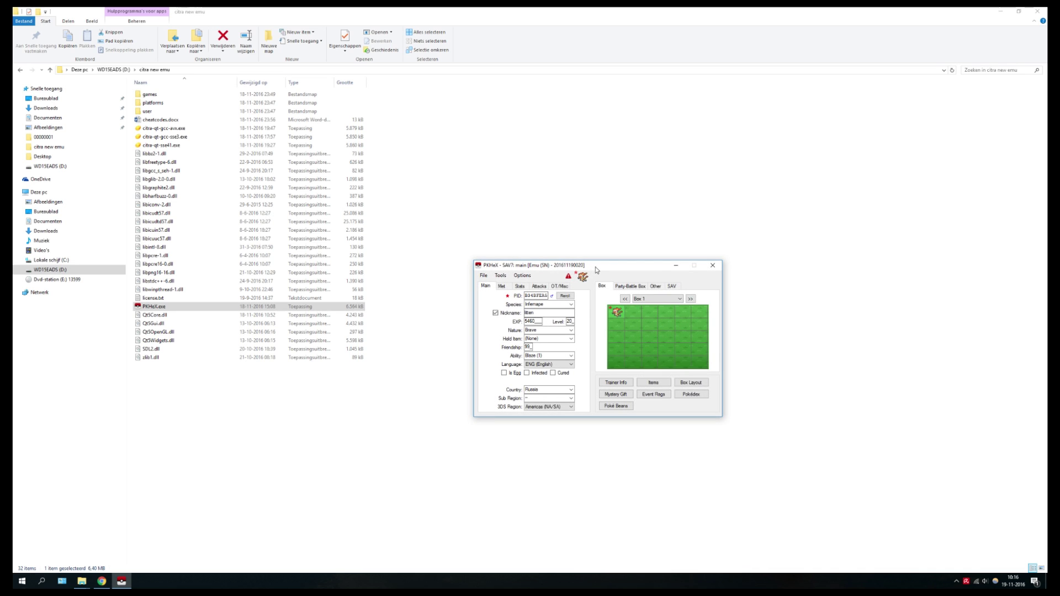
{"action": "left_click", "coordinate": [712, 267]}
Run citra-qt-gcc-avx.exe, load Pokémon Sun and continue the saved game.
{"action": "right_click", "coordinate": [189, 131]}
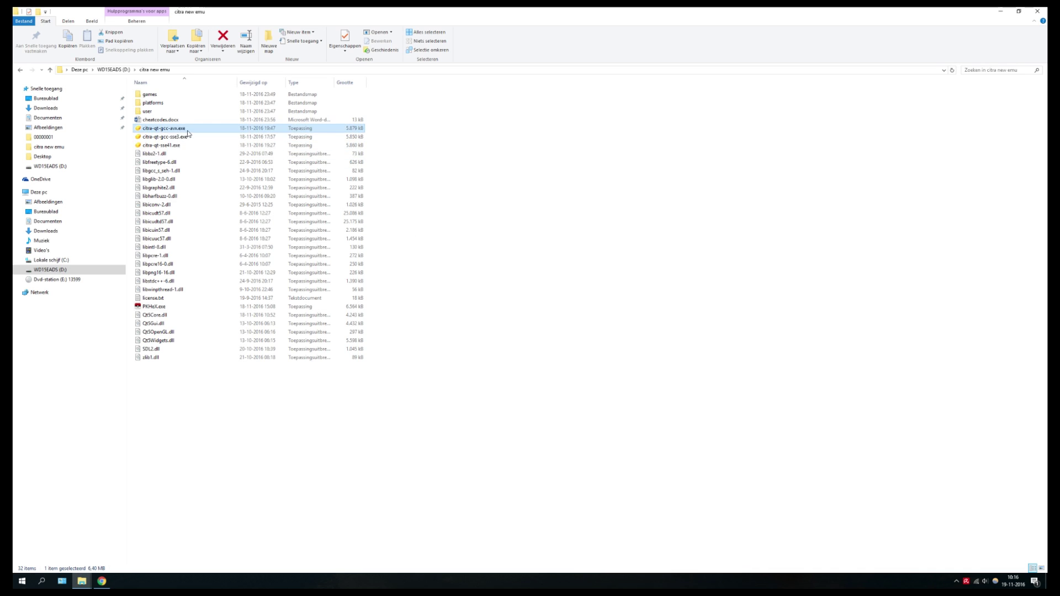
{"action": "left_click", "coordinate": [204, 137]}
{"action": "left_click", "coordinate": [509, 353]}
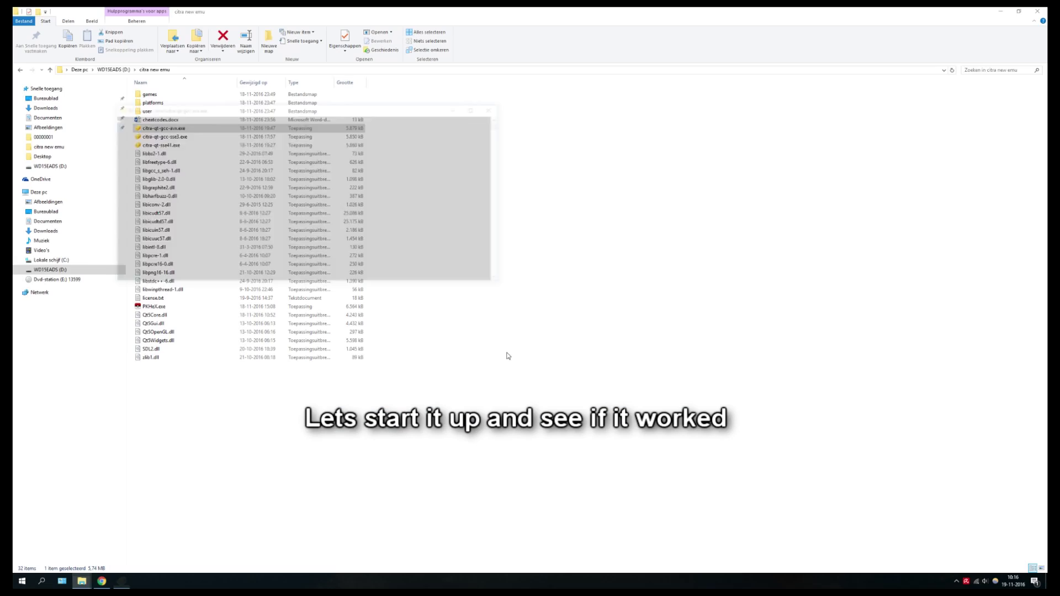
{"action": "double_click", "coordinate": [76, 55]}
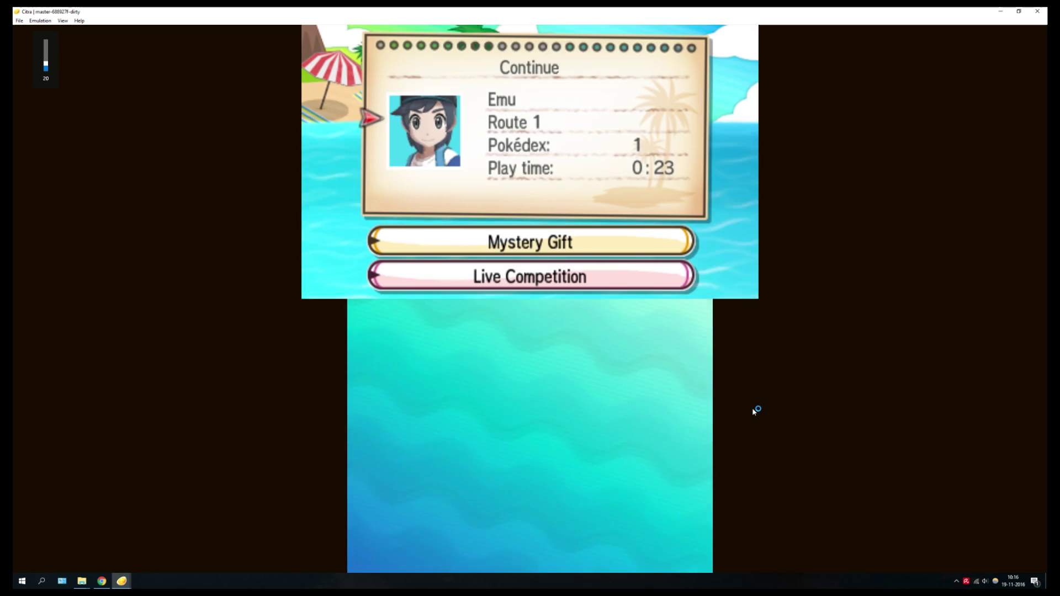
{"action": "key", "text": "a"}
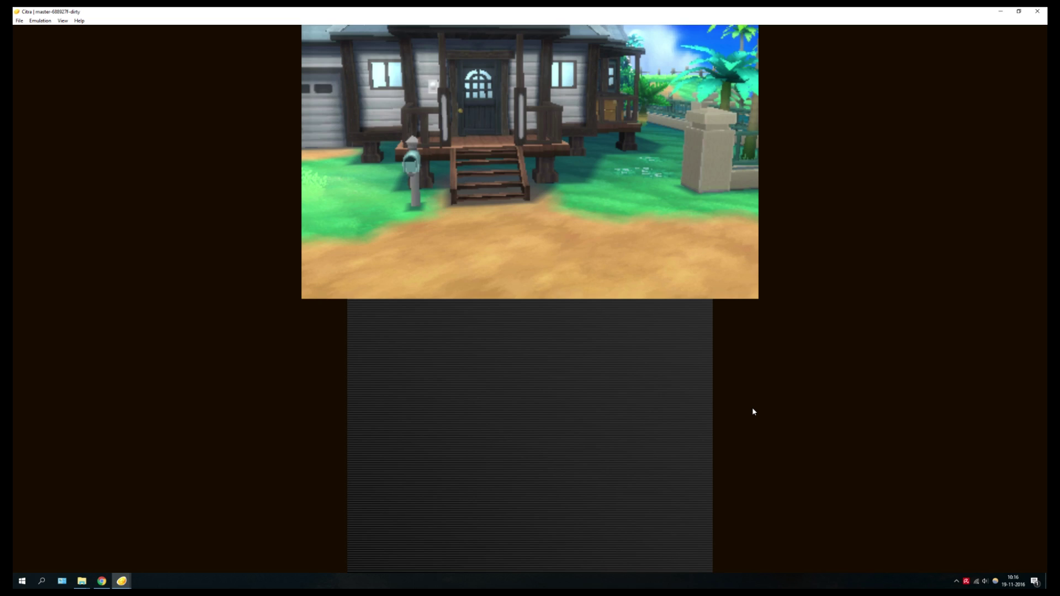
Open the in-game party list and check the Pokémon in it.
{"action": "key", "text": "Right"}
{"action": "key", "text": "z"}
{"action": "key", "text": "a"}
{"action": "key", "text": "a"}
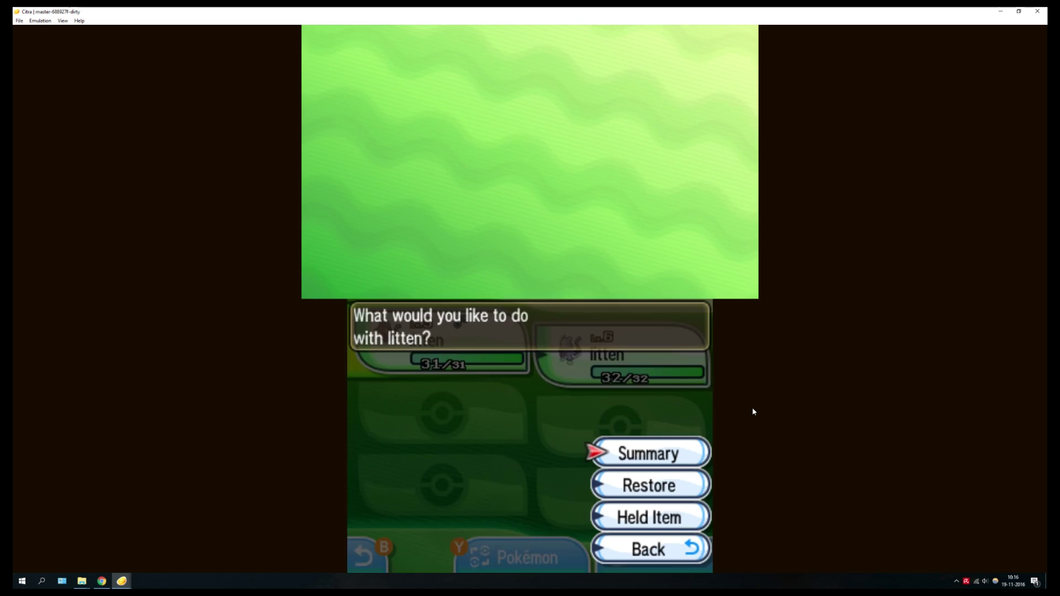
{"action": "key", "text": "s"}
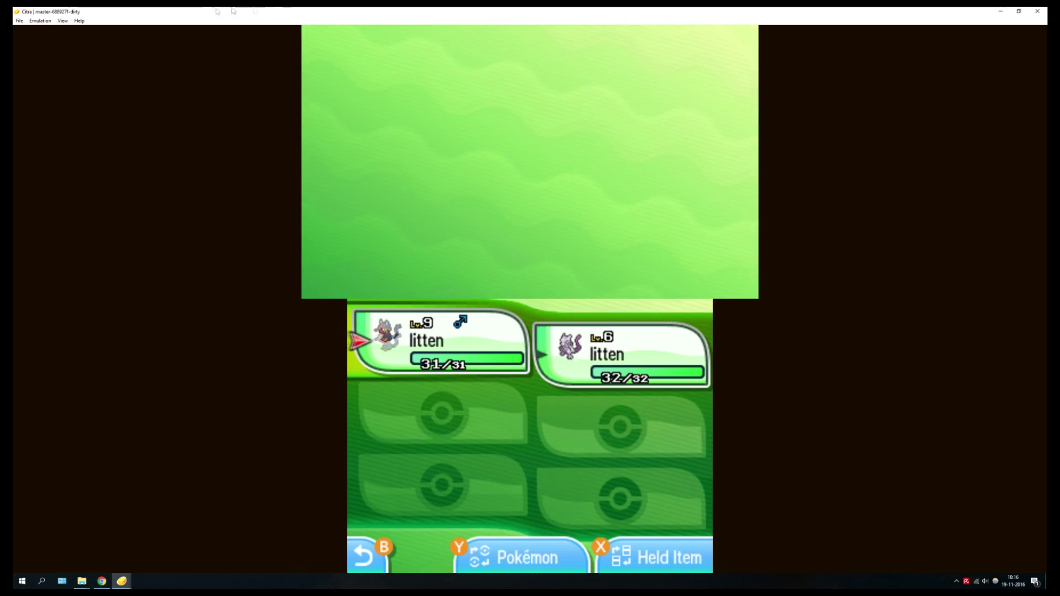
Review the input and graphics settings in the emulator configuration and accept them.
{"action": "left_click", "coordinate": [39, 20]}
{"action": "left_click", "coordinate": [50, 61]}
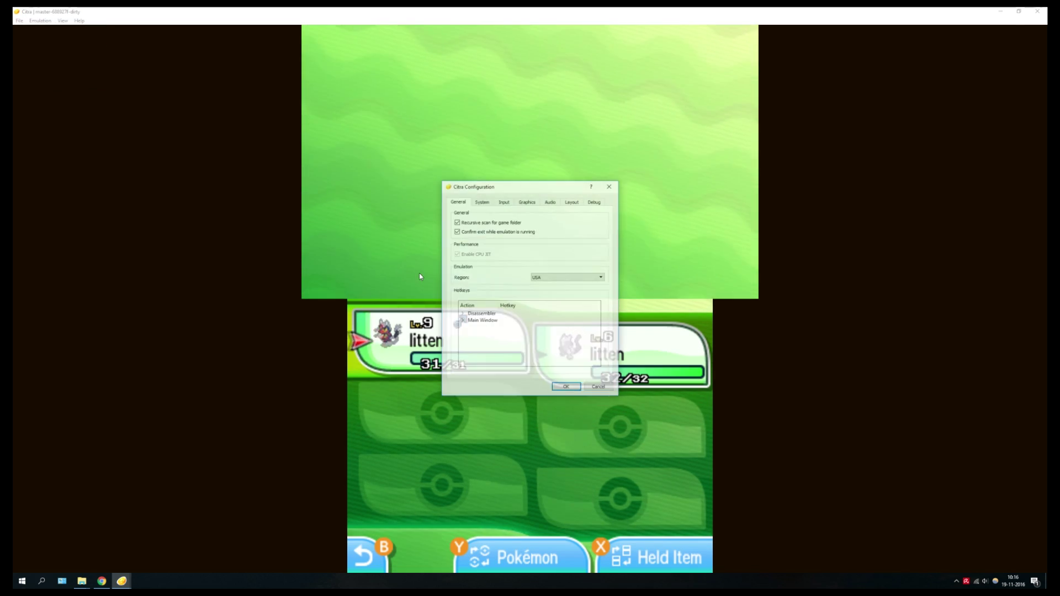
{"action": "left_click", "coordinate": [503, 202]}
{"action": "left_click", "coordinate": [527, 202]}
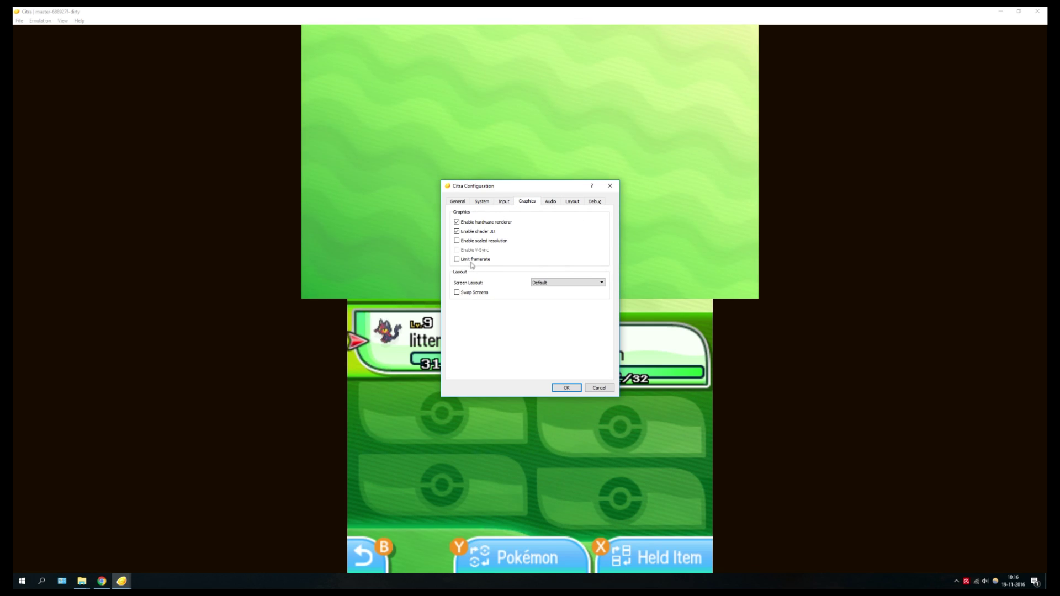
{"action": "left_click", "coordinate": [567, 388]}
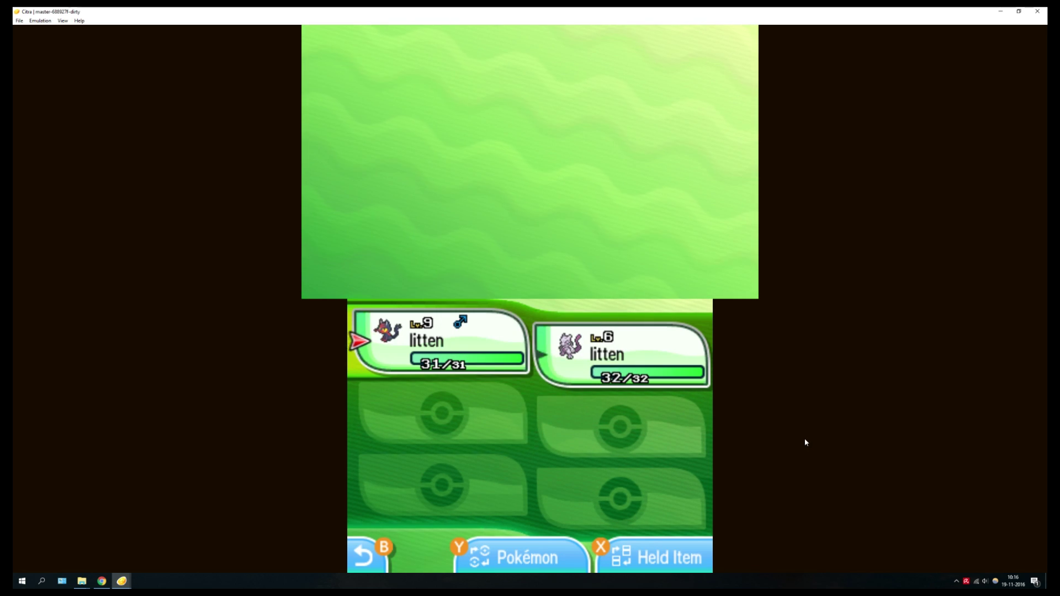
Open the summary of the Mewtwo in the party and read through the details of its four moves.
{"action": "key", "text": "a"}
{"action": "key", "text": "a"}
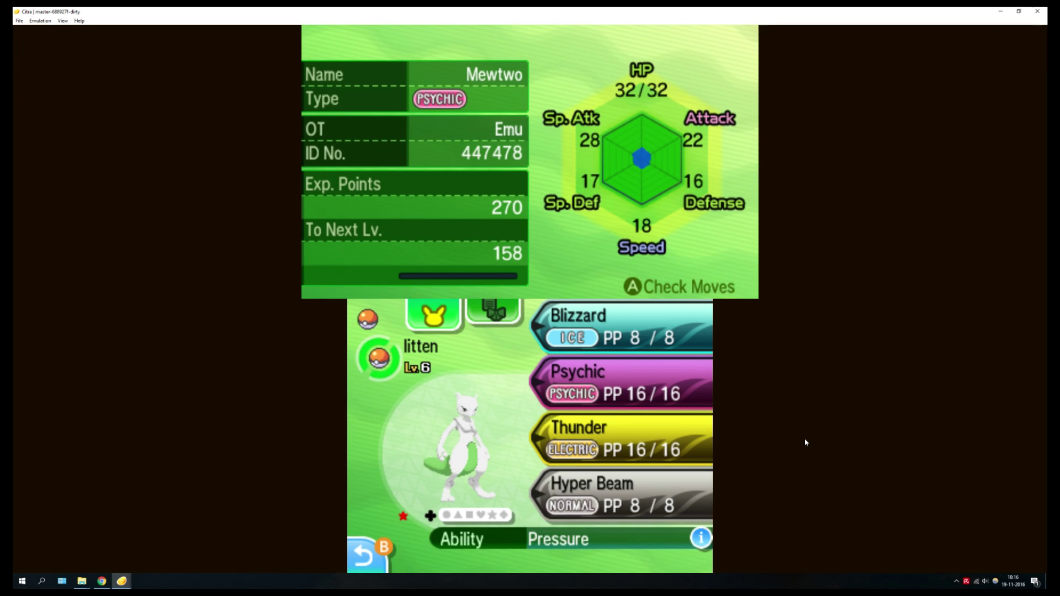
{"action": "key", "text": "a"}
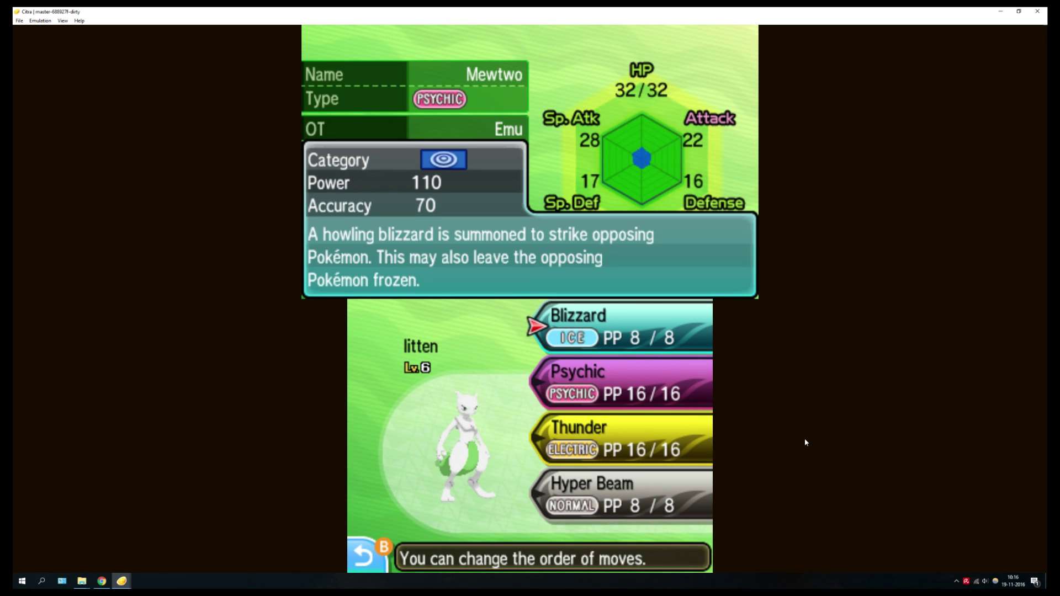
{"action": "key", "text": "Down"}
{"action": "key", "text": "Down"}
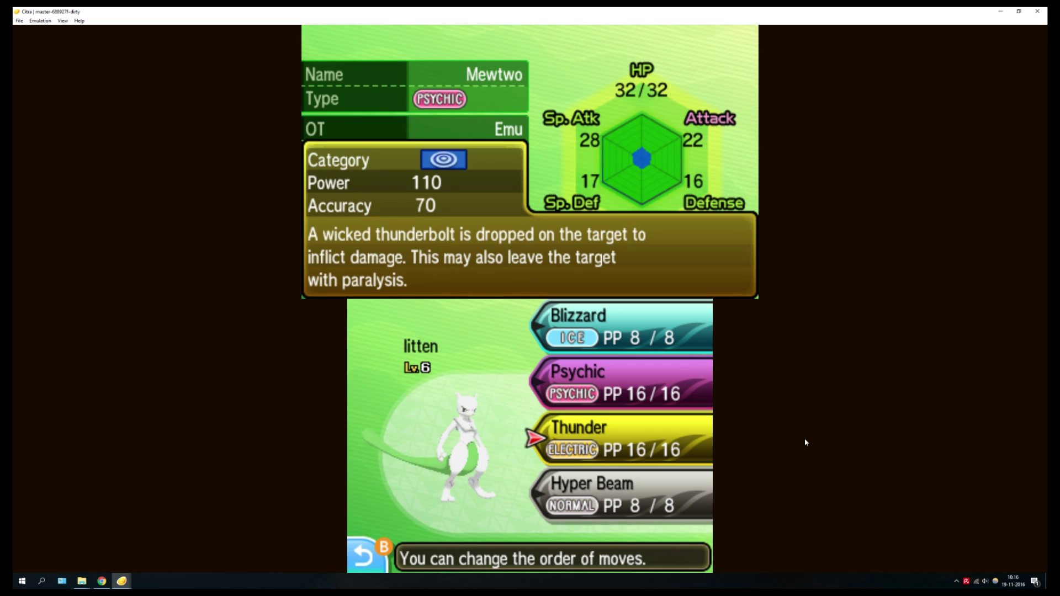
{"action": "key", "text": "Down"}
{"action": "key", "text": "s"}
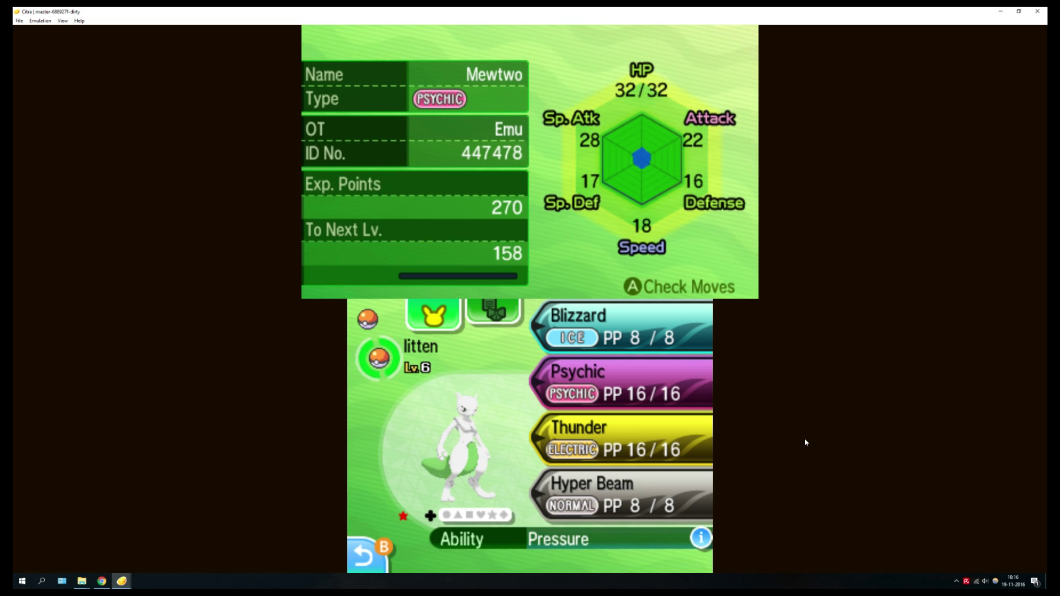
Switch to the Litten's summary, read through its four moves and return to the game's main menu.
{"action": "key", "text": "Left"}
{"action": "key", "text": "Left"}
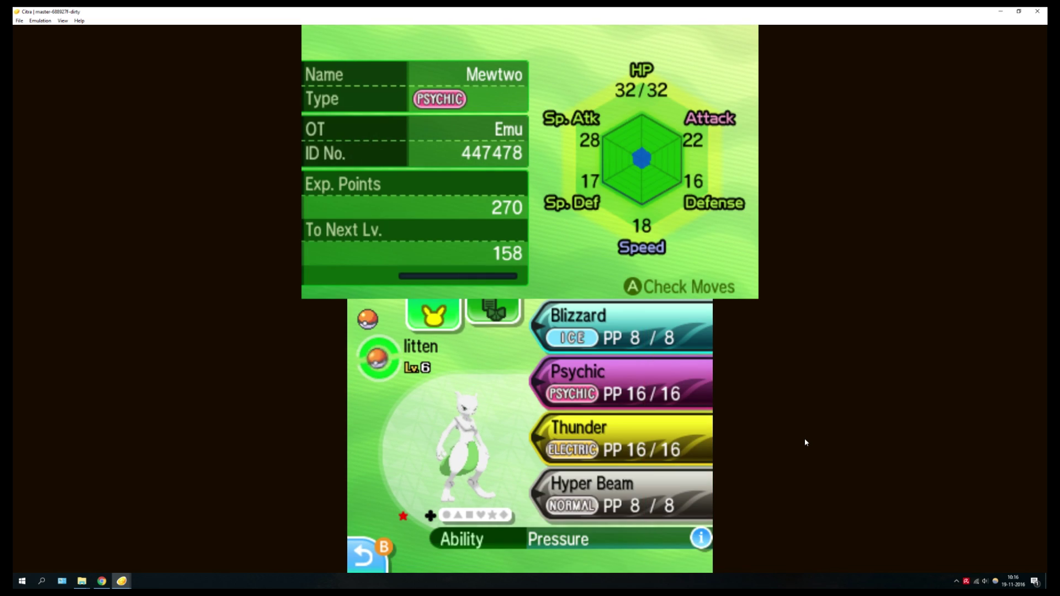
{"action": "key", "text": "Down"}
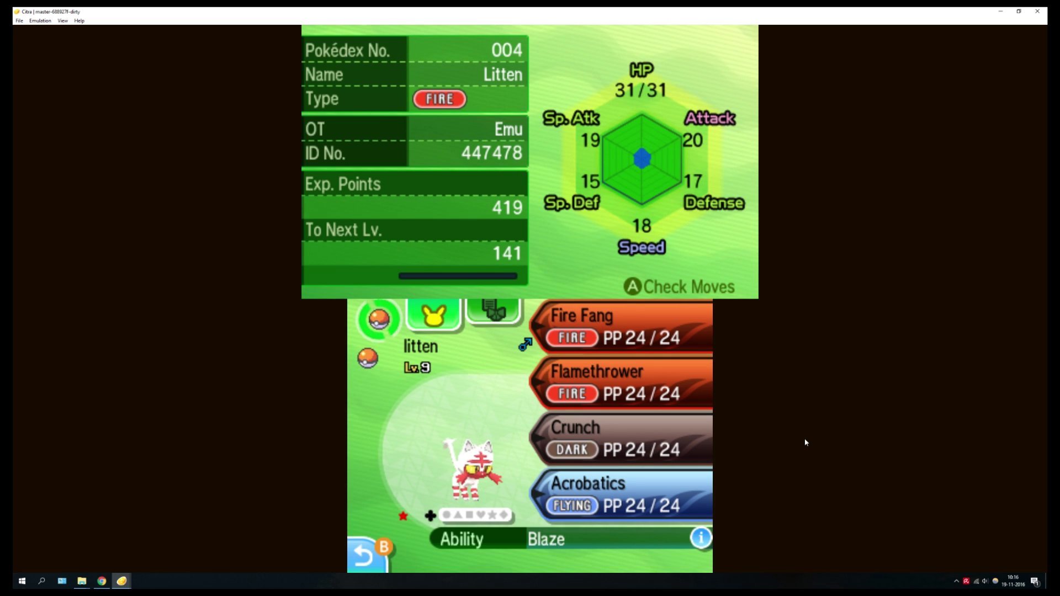
{"action": "key", "text": "a"}
{"action": "key", "text": "Down"}
{"action": "key", "text": "Down"}
{"action": "key", "text": "Down"}
{"action": "key", "text": "s"}
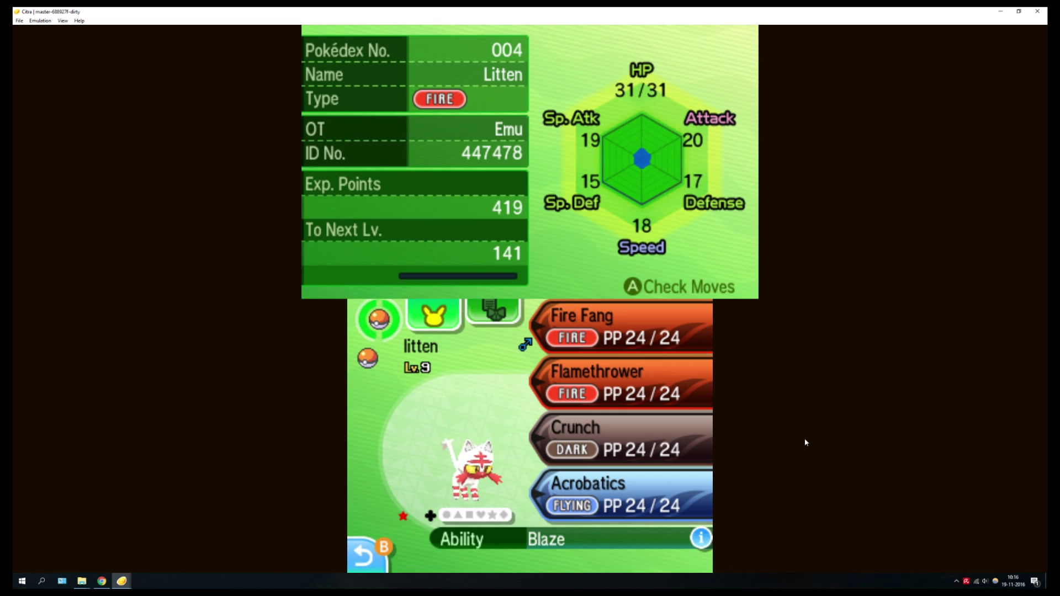
{"action": "key", "text": "s"}
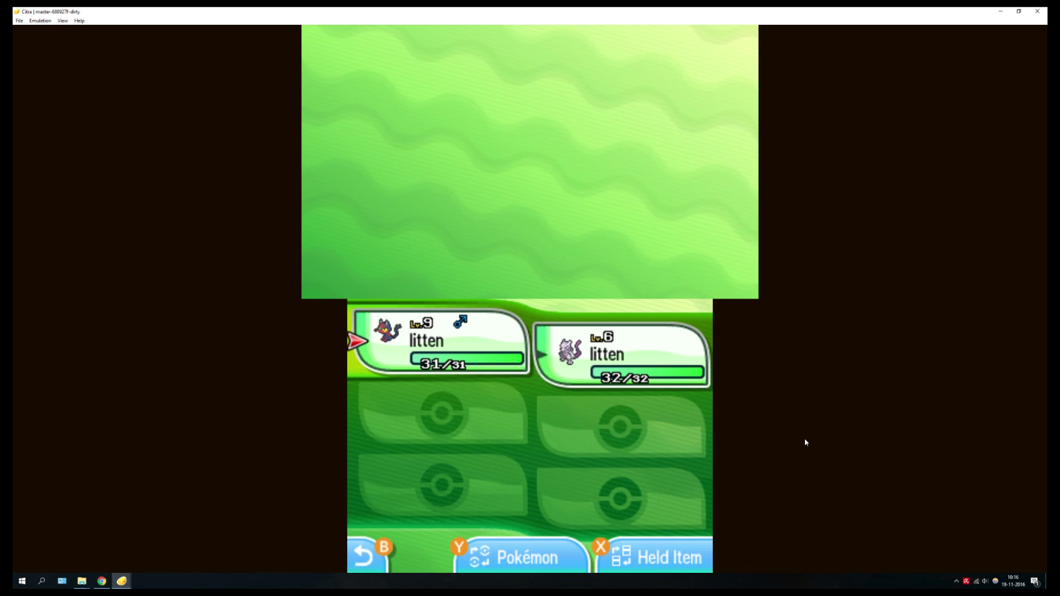
{"action": "key", "text": "s"}
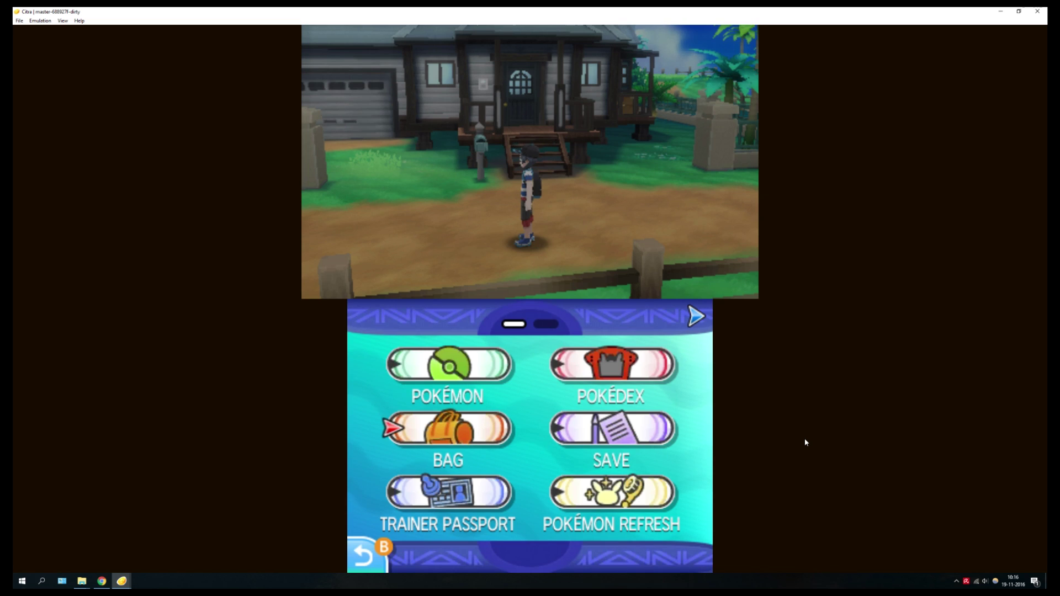
Use one Rare Candy from the bag's Medicine pocket on the Mewtwo in the party.
{"action": "key", "text": "a"}
{"action": "key", "text": "Down"}
{"action": "key", "text": "a"}
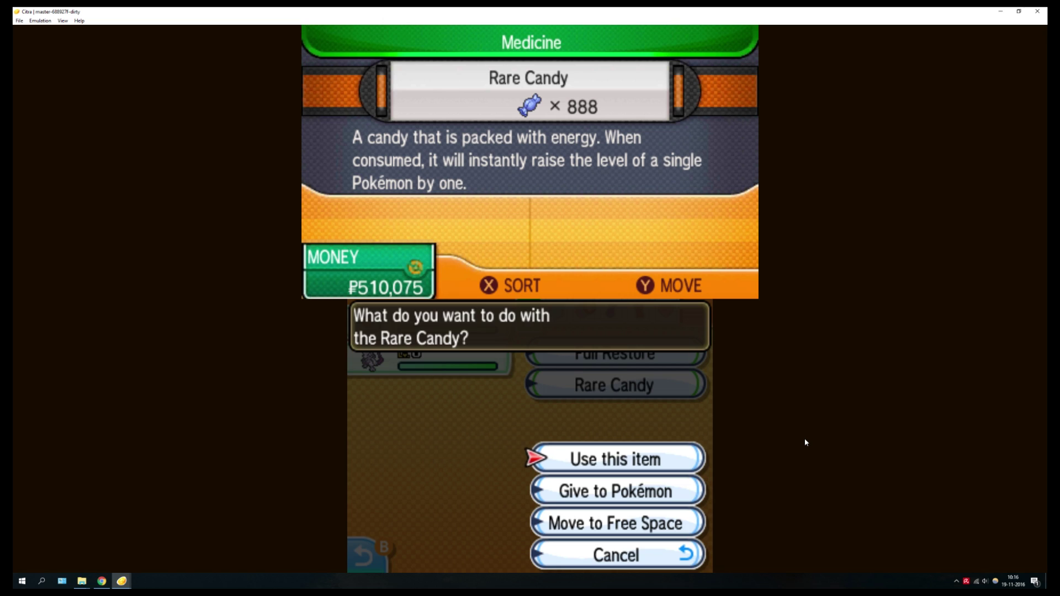
{"action": "key", "text": "a"}
{"action": "key", "text": "Down"}
{"action": "key", "text": "a"}
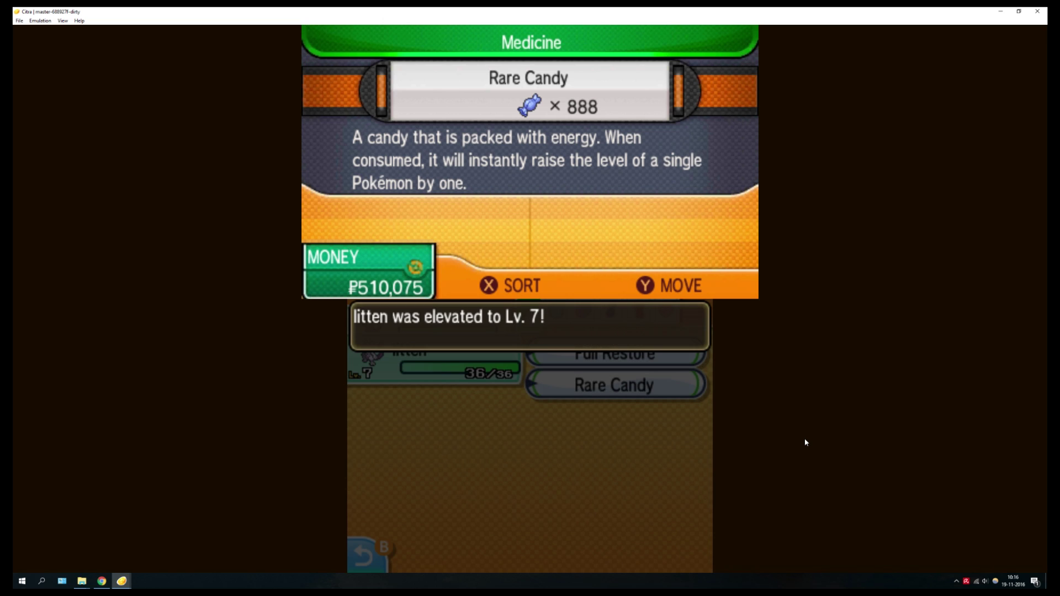
{"action": "key", "text": "a"}
{"action": "key", "text": "a"}
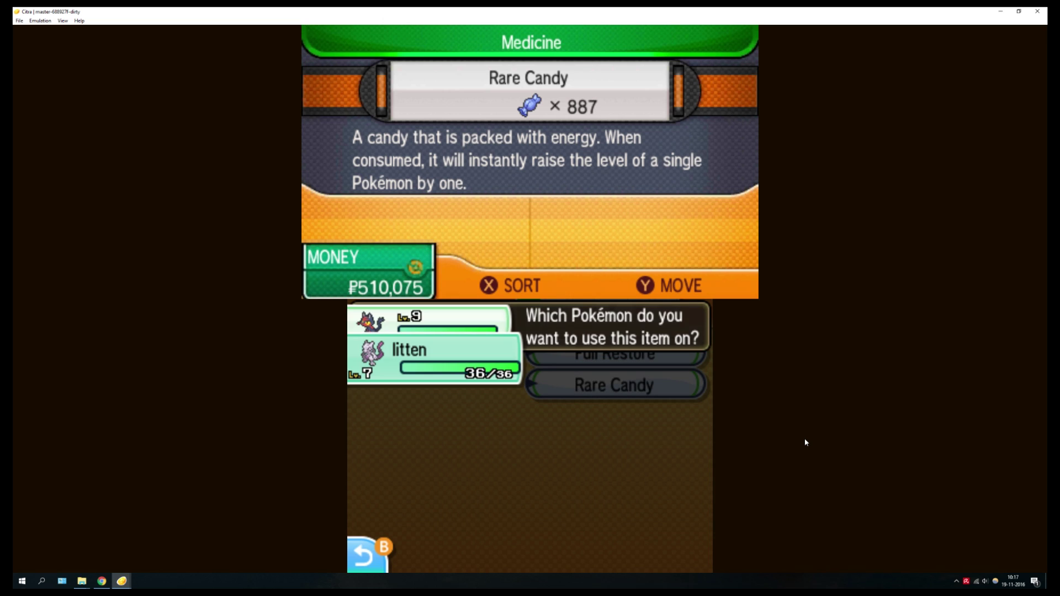
Use one Rare Candy on the Litten and return to the item list.
{"action": "key", "text": "Up"}
{"action": "key", "text": "a"}
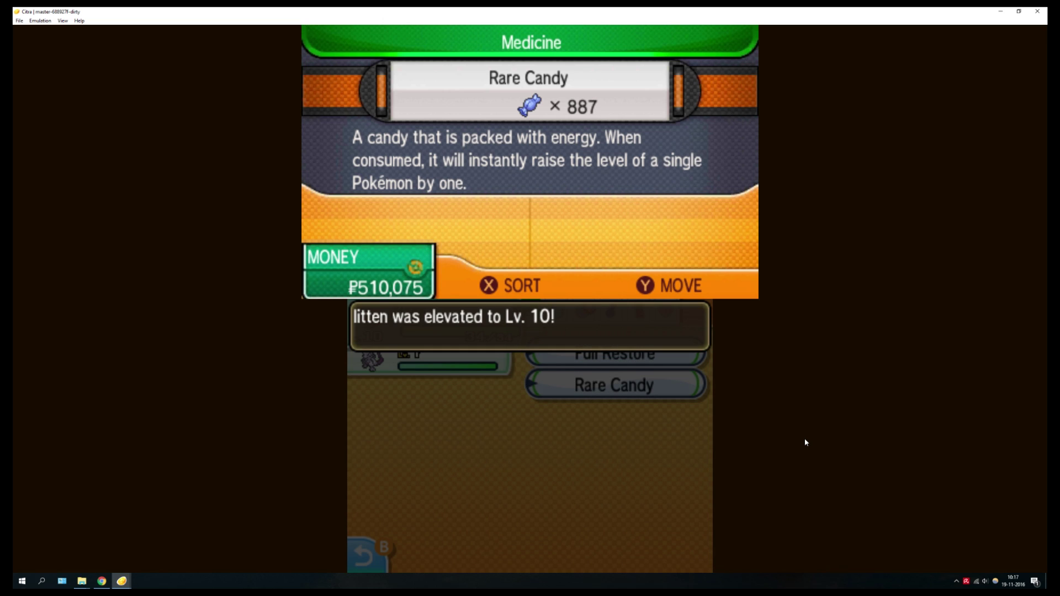
{"action": "key", "text": "a"}
{"action": "key", "text": "a"}
{"action": "key", "text": "a"}
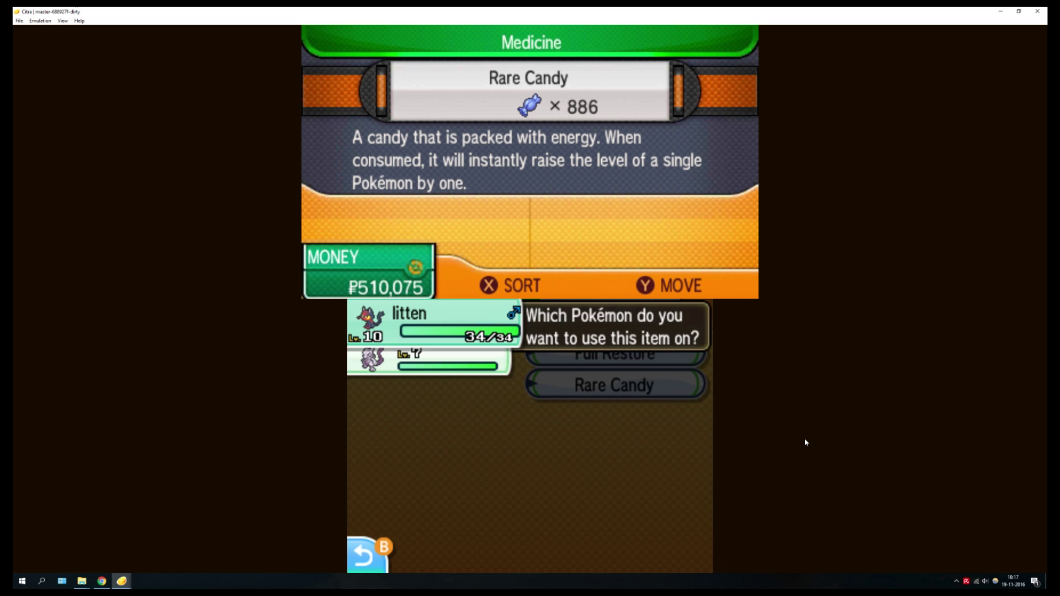
{"action": "key", "text": "s"}
Check the bag's Items pocket and read through the whole TM list down to TM100 Confide.
{"action": "key", "text": "Right"}
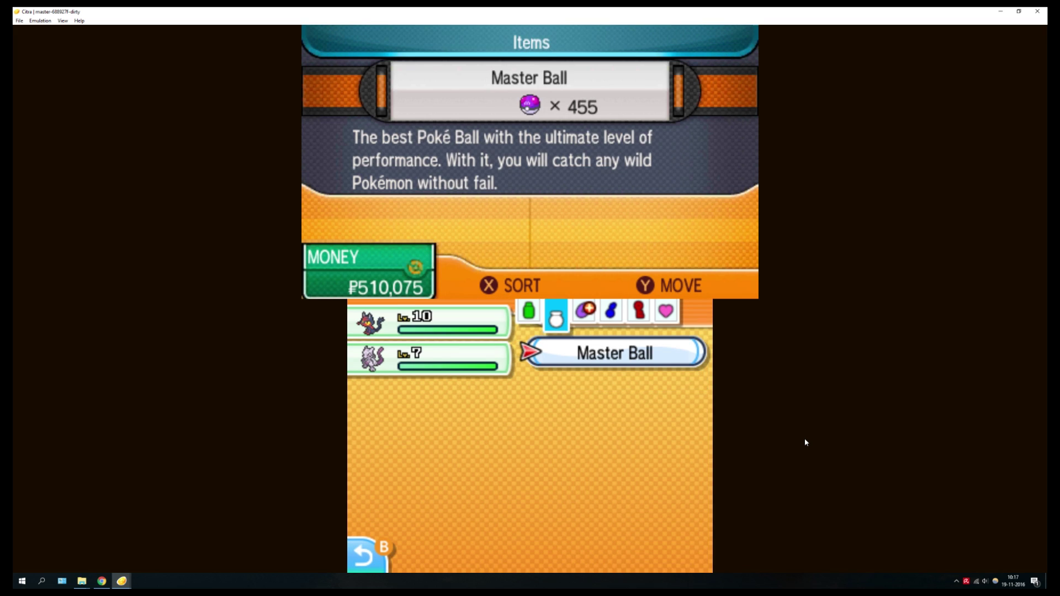
{"action": "key", "text": "Right"}
{"action": "key", "text": "Down"}
{"action": "key", "text": "Down"}
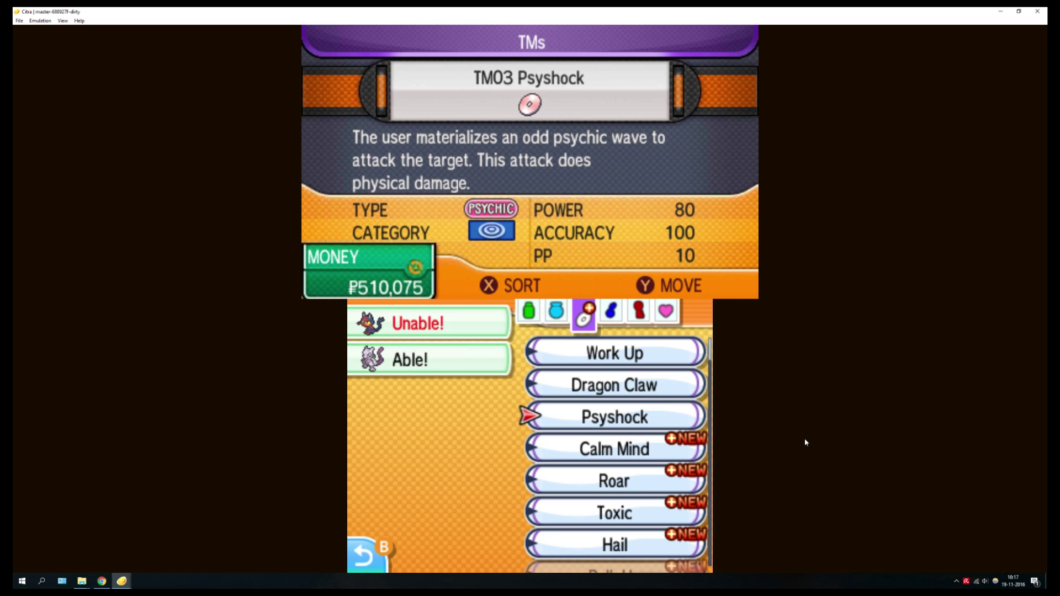
{"action": "key", "text": "Down"}
{"action": "key", "text": "Down"}
{"action": "key", "text": "Down"}
{"action": "key", "text": "Down"}
{"action": "key", "text": "Down"}
{"action": "key", "text": "Down"}
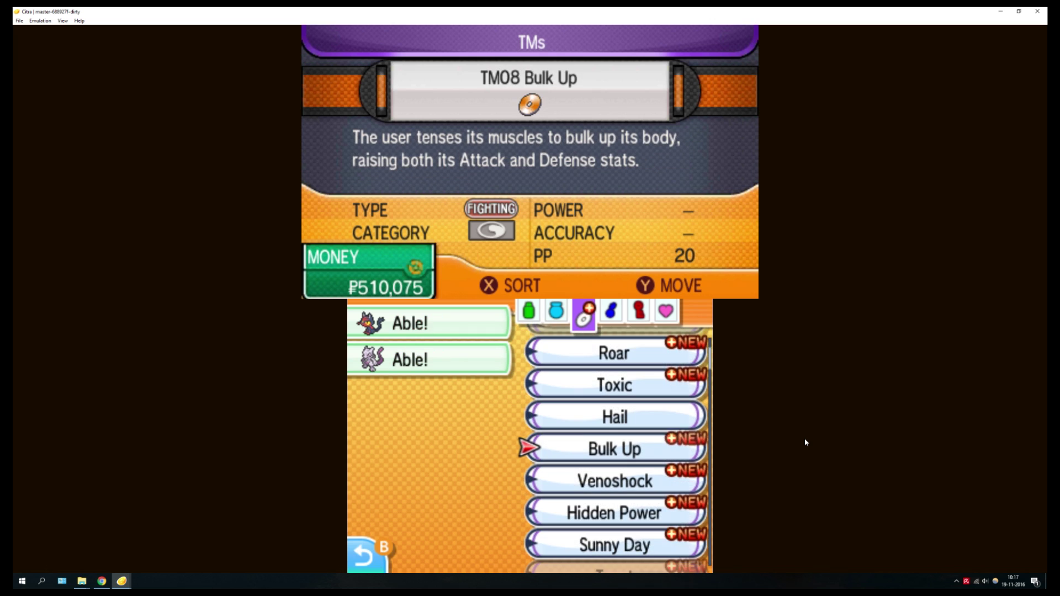
{"action": "key", "text": "Down"}
{"action": "key", "text": "Down"}
{"action": "key", "text": "Down"}
{"action": "key", "text": "Down"}
{"action": "key", "text": "Down"}
{"action": "key", "text": "Down"}
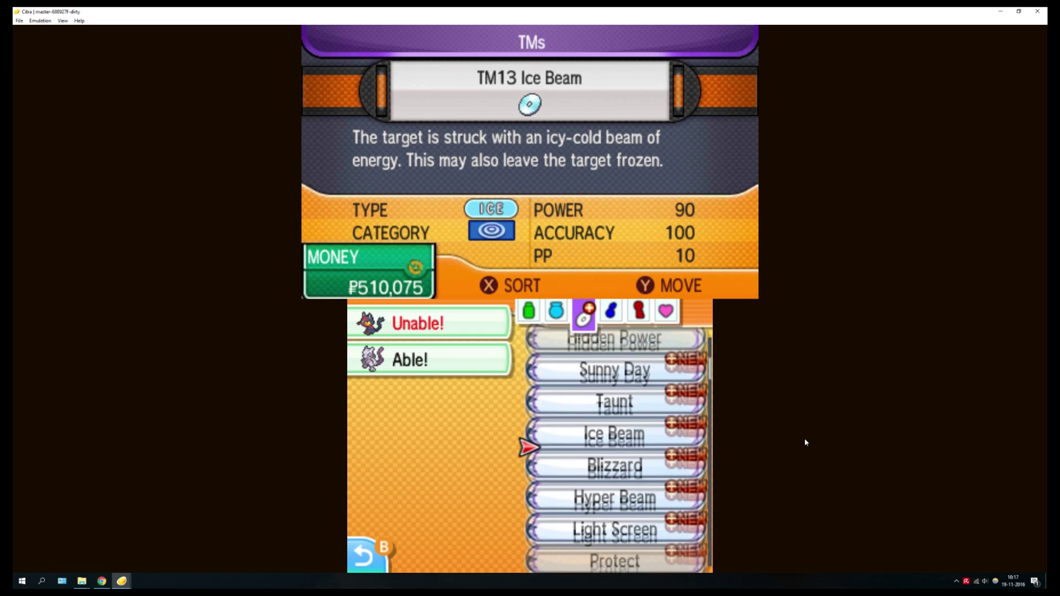
{"action": "key", "text": "Down"}
{"action": "key", "text": "Down"}
{"action": "key", "text": "Down"}
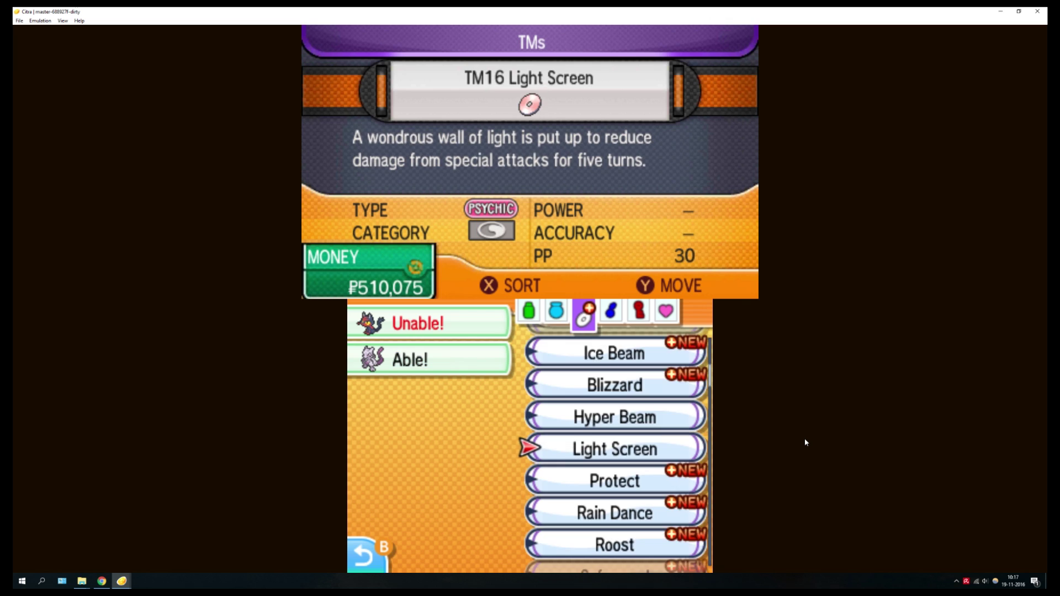
{"action": "key", "text": "Down"}
{"action": "key", "text": "Down"}
{"action": "key", "text": "Down"}
{"action": "key", "text": "Down"}
{"action": "key", "text": "Down"}
{"action": "key", "text": "Down"}
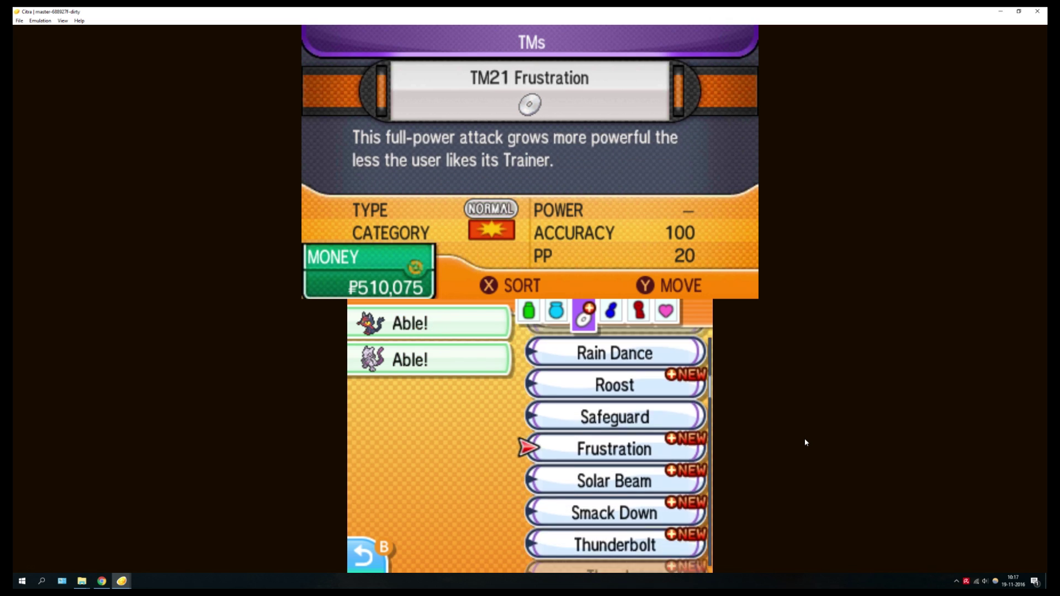
{"action": "key", "text": "Down"}
{"action": "key", "text": "Down"}
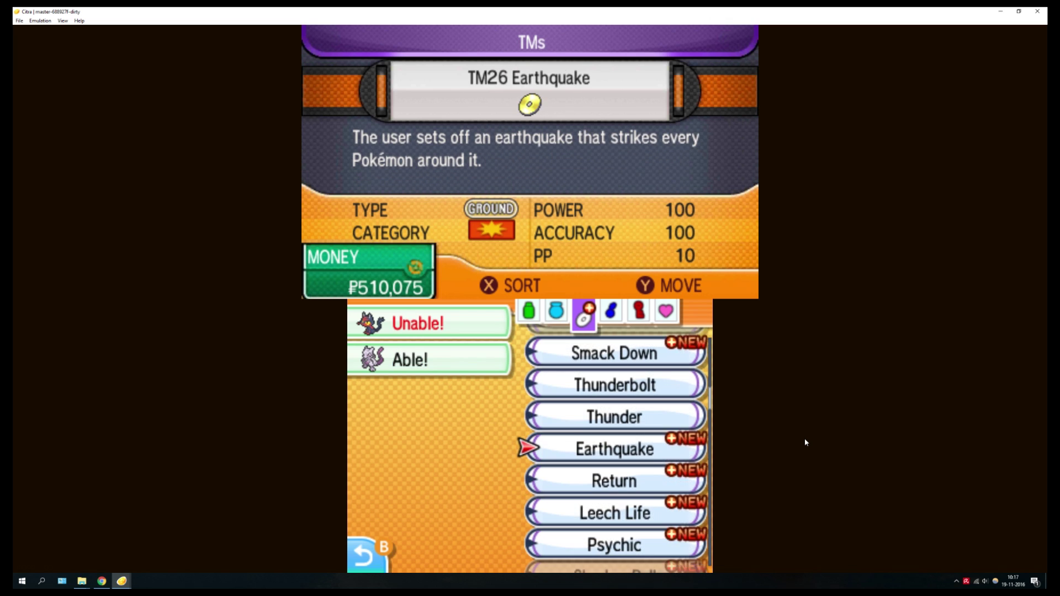
{"action": "key", "text": "Down"}
{"action": "key", "text": "Down"}
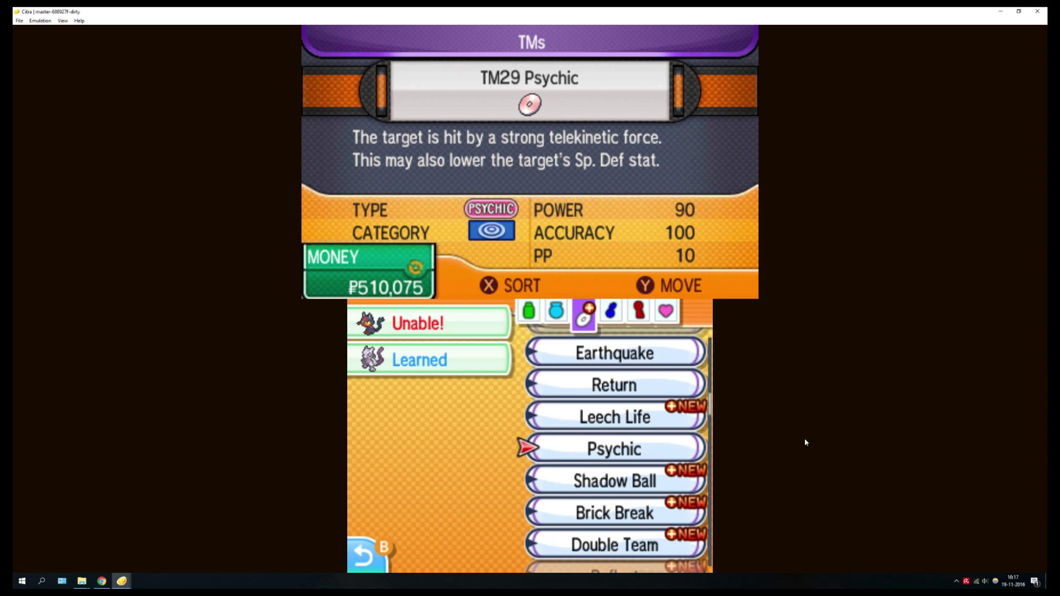
{"action": "key", "text": "Down"}
{"action": "key", "text": "Down"}
{"action": "key", "text": "Down"}
{"action": "key", "text": "Down"}
{"action": "key", "text": "Down"}
{"action": "key", "text": "Down"}
{"action": "key", "text": "Down"}
{"action": "key", "text": "Down"}
{"action": "key", "text": "Down"}
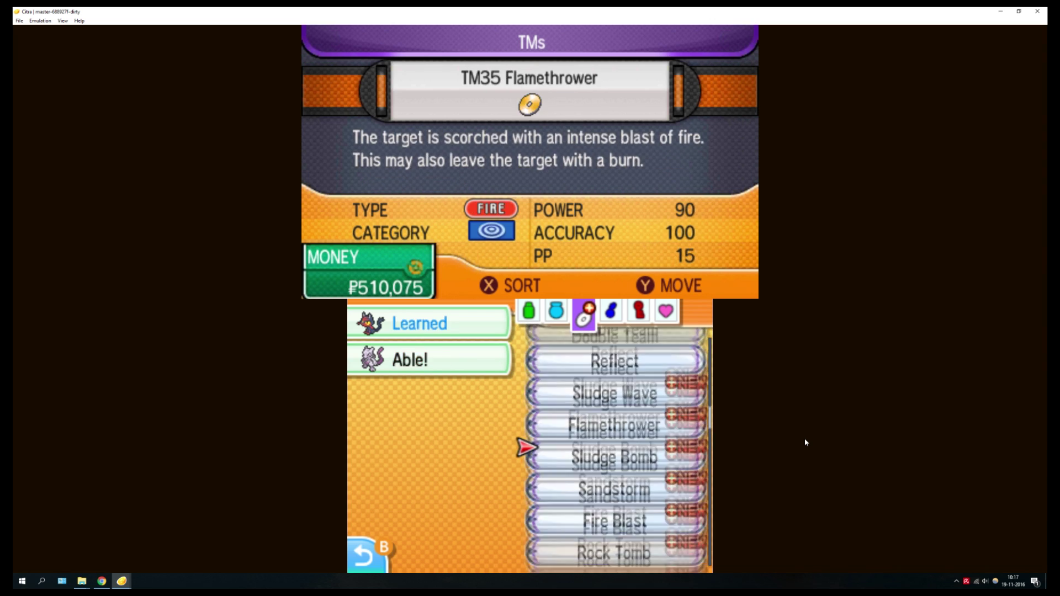
{"action": "key", "text": "Down"}
{"action": "key", "text": "Down"}
{"action": "key", "text": "Down"}
{"action": "key", "text": "Down"}
{"action": "key", "text": "Down"}
{"action": "key", "text": "Down"}
{"action": "key", "text": "Down"}
{"action": "key", "text": "Down"}
{"action": "key", "text": "Down"}
{"action": "key", "text": "Down"}
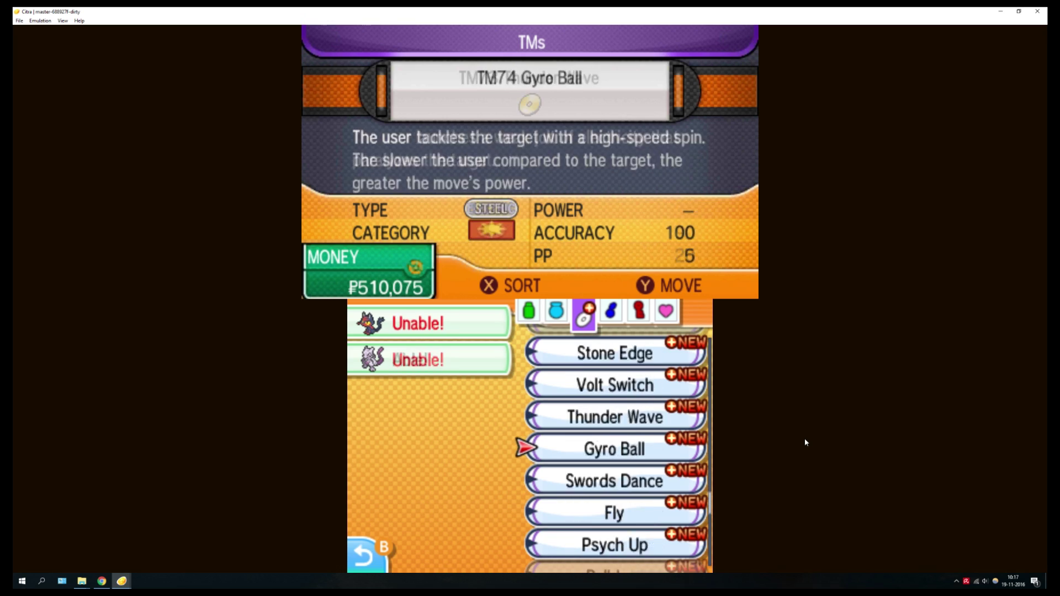
{"action": "key", "text": "Down"}
{"action": "key", "text": "Down"}
{"action": "key", "text": "Down"}
{"action": "key", "text": "Down"}
{"action": "key", "text": "Down"}
{"action": "key", "text": "Down"}
{"action": "key", "text": "Down"}
{"action": "key", "text": "Down"}
{"action": "key", "text": "Down"}
{"action": "key", "text": "Down"}
{"action": "key", "text": "Down"}
{"action": "key", "text": "Down"}
{"action": "key", "text": "Down"}
{"action": "key", "text": "Down"}
{"action": "key", "text": "Down"}
{"action": "key", "text": "Down"}
{"action": "key", "text": "Down"}
{"action": "key", "text": "Down"}
{"action": "key", "text": "Down"}
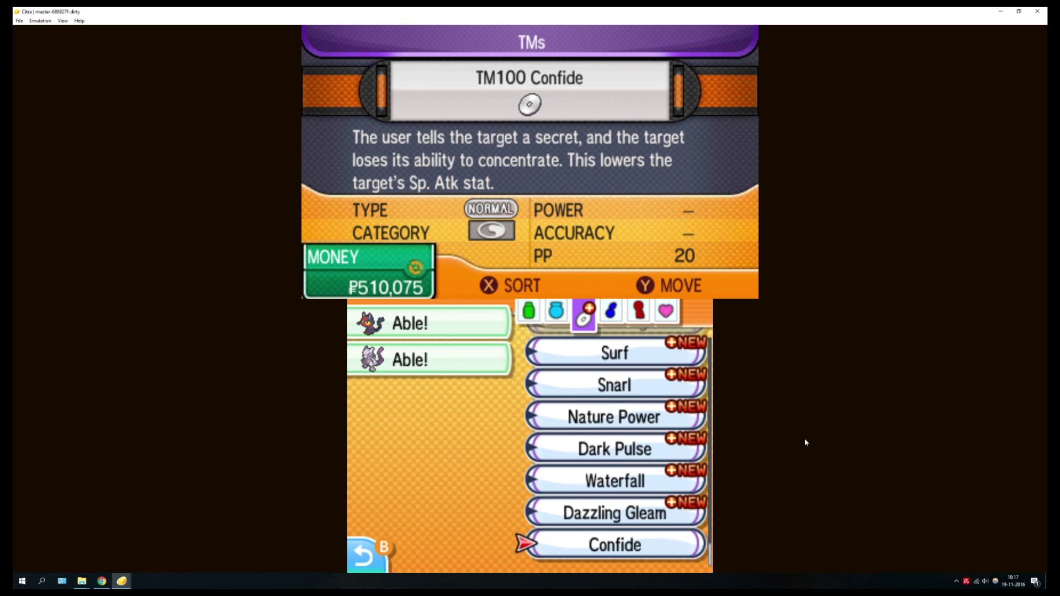
Look through the remaining bag pockets, including Free Space, and return to the Items pocket.
{"action": "key", "text": "Right"}
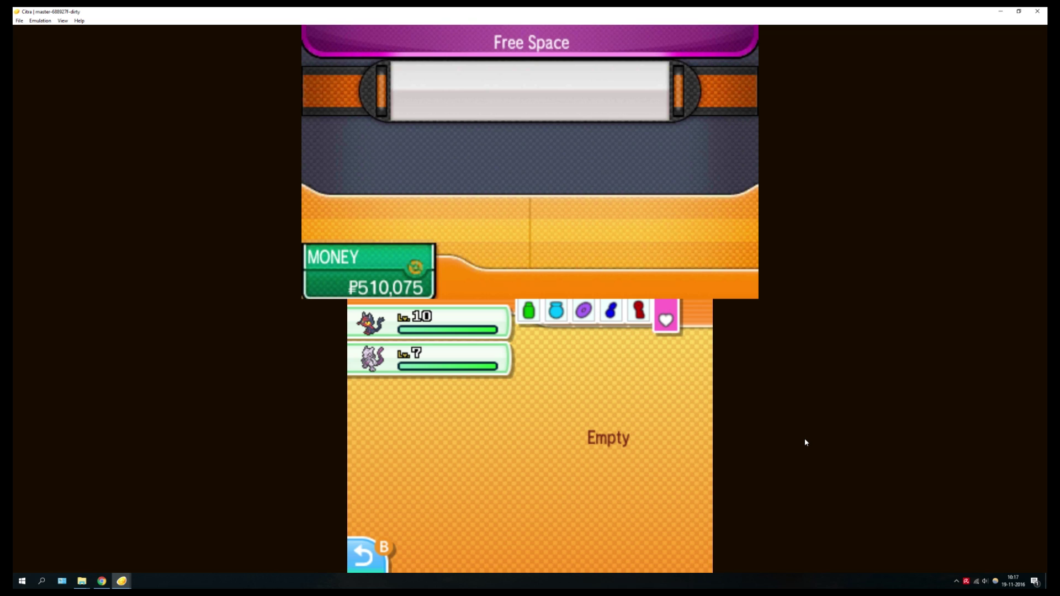
{"action": "key", "text": "Right"}
{"action": "key", "text": "Right"}
{"action": "key", "text": "Right"}
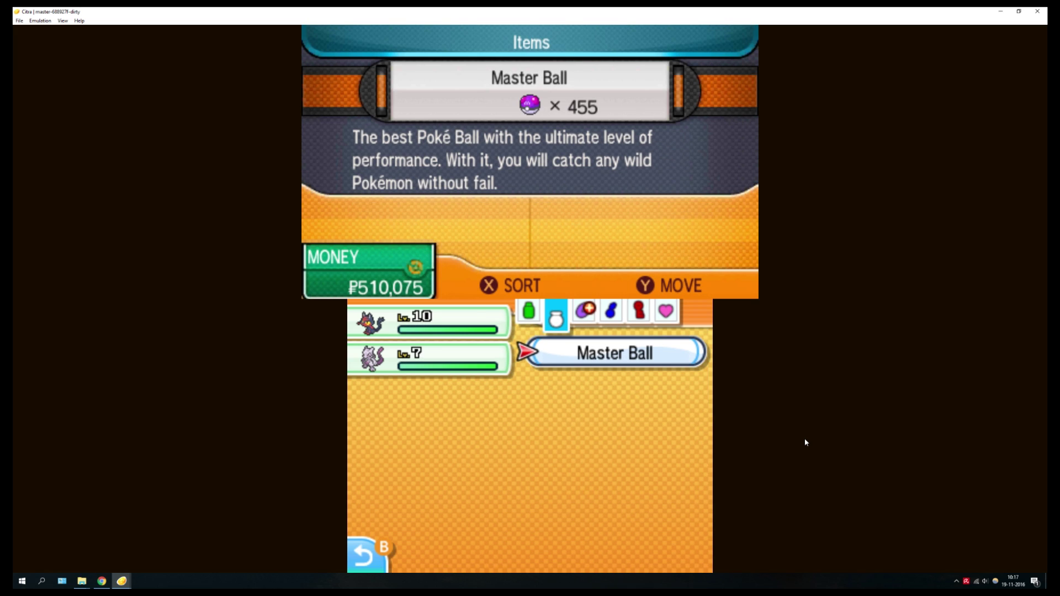